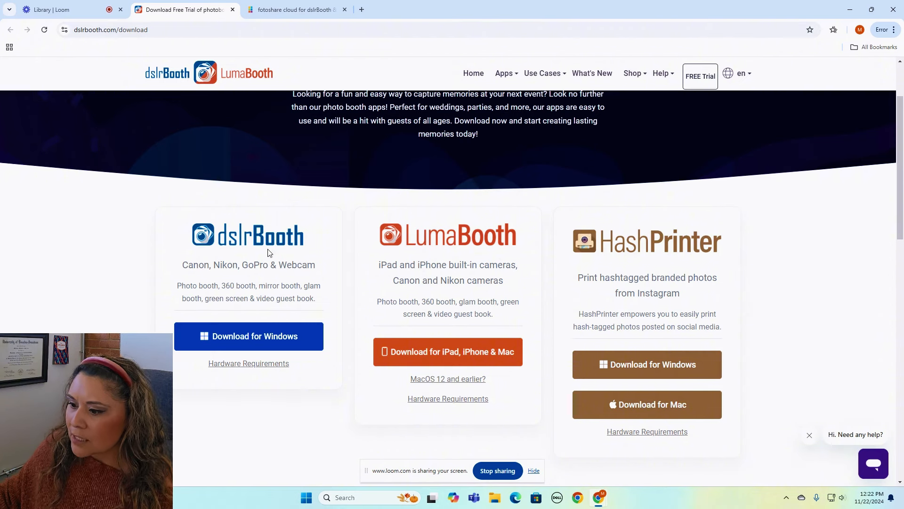
{"action": "left_click", "coordinate": [248, 348]}
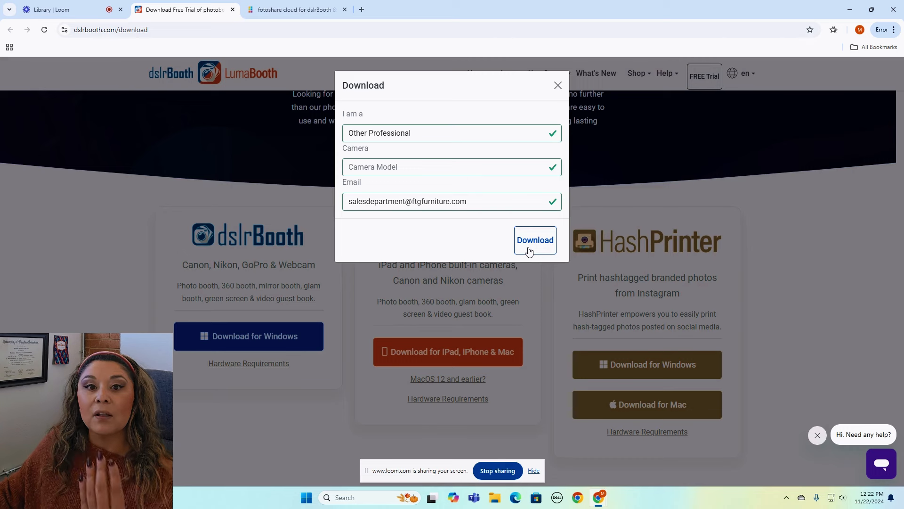
{"action": "left_click", "coordinate": [559, 86]}
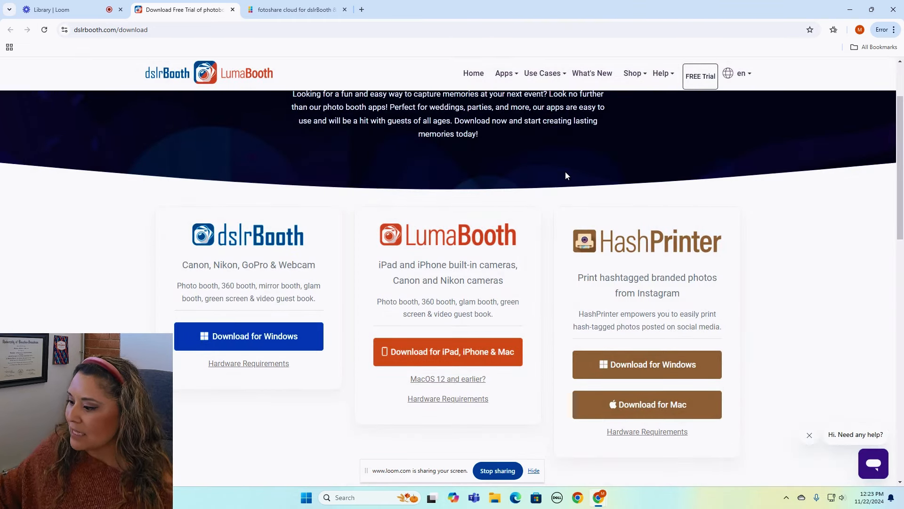
Minimize the browser and launch dslrBooth to its Saved Events screen.
{"action": "left_click", "coordinate": [843, 8]}
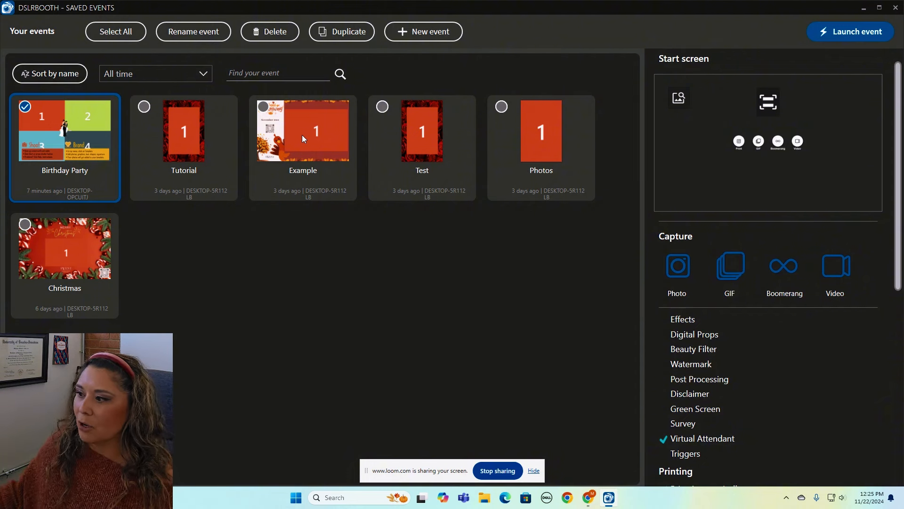
Create a new event named 'dslrbooth tutorial' and go to Customize settings.
{"action": "left_click", "coordinate": [407, 32]}
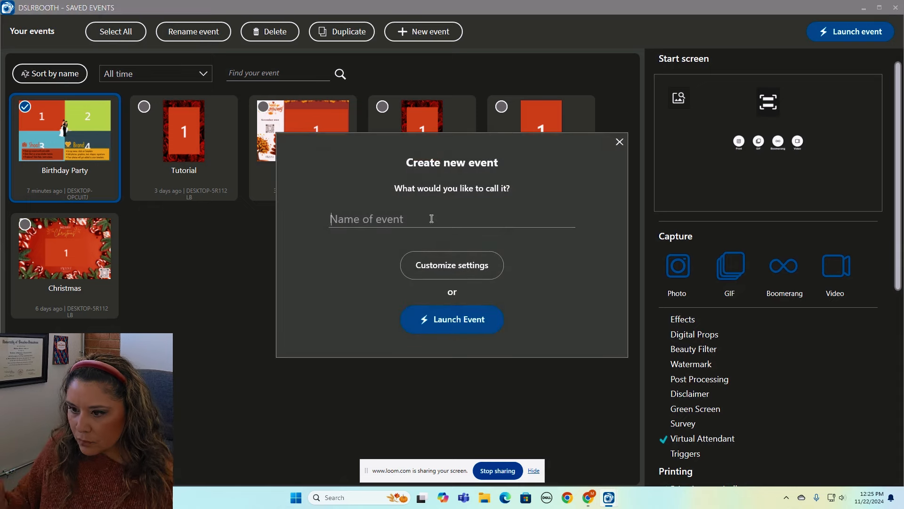
{"action": "type", "text": "dslrbooth"}
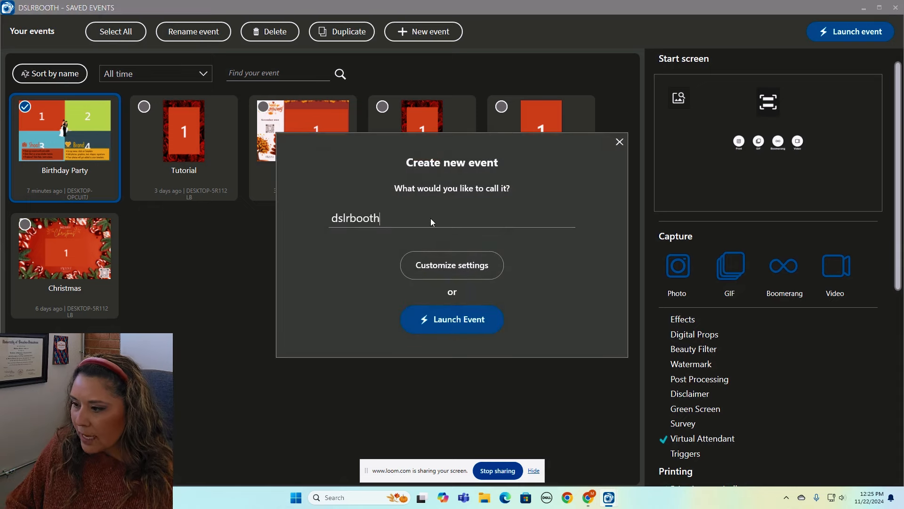
{"action": "type", "text": " tur"}
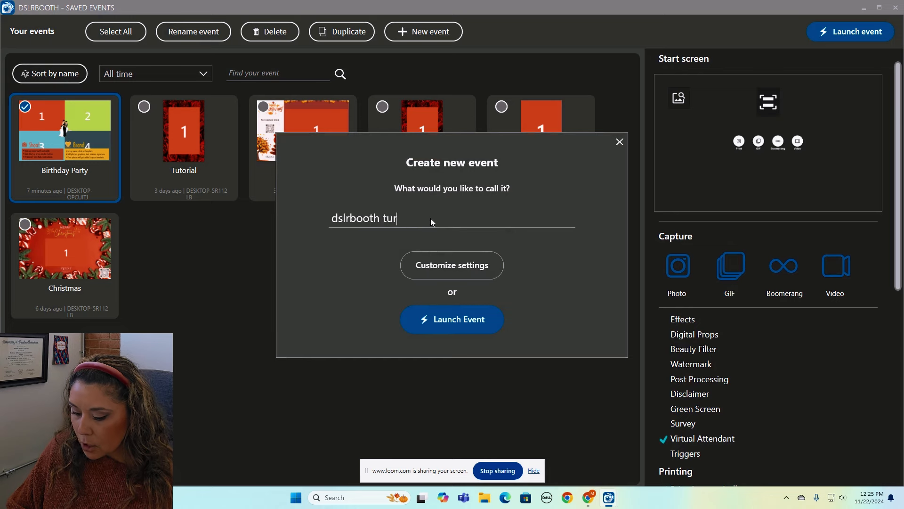
{"action": "key", "text": "BackSpace"}
{"action": "type", "text": "torial"}
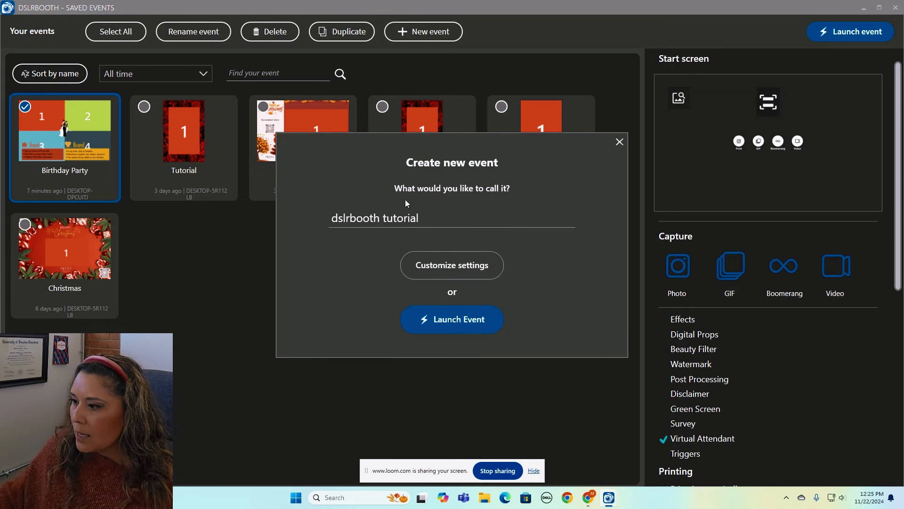
{"action": "left_click", "coordinate": [462, 265]}
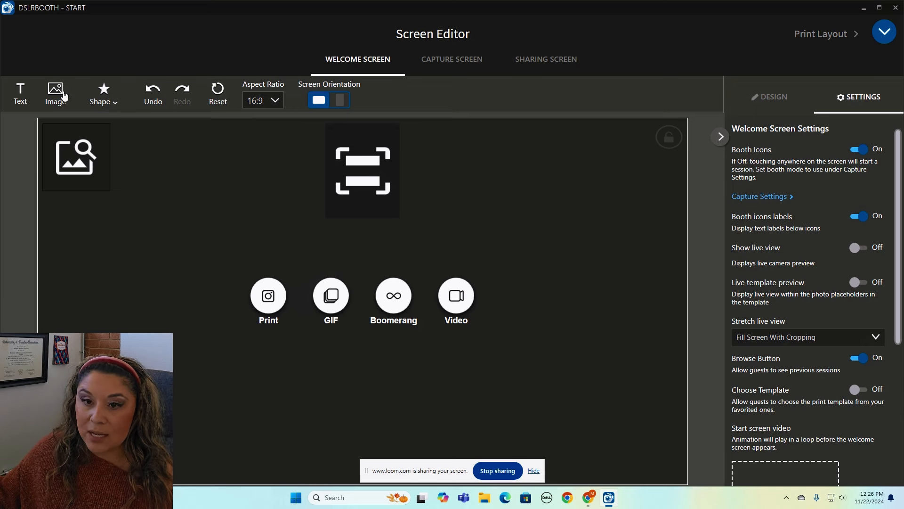
{"action": "left_click", "coordinate": [115, 101]}
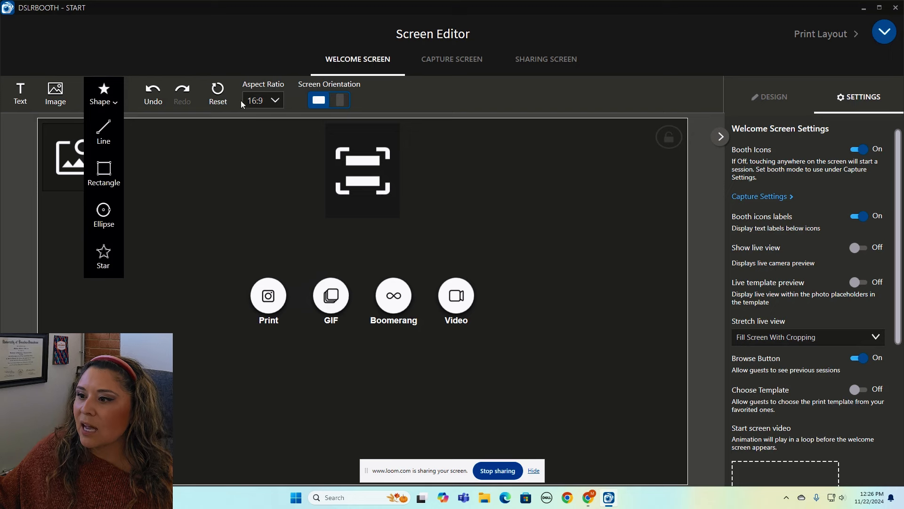
{"action": "left_click", "coordinate": [260, 101]}
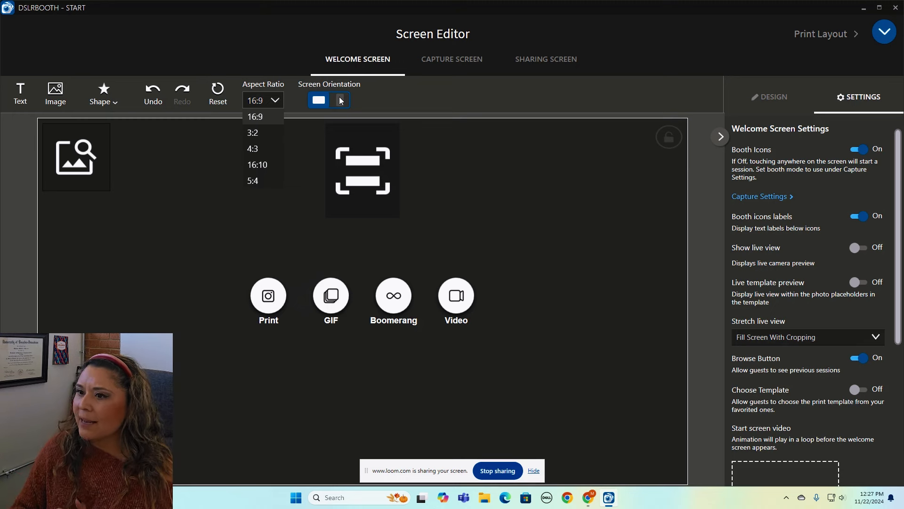
{"action": "left_click", "coordinate": [50, 96]}
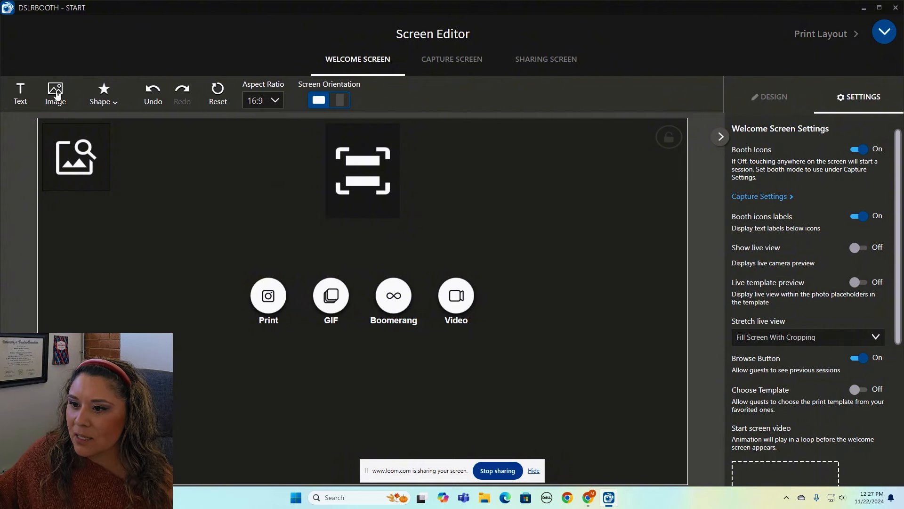
Load 'dslrBooth - Welcome Screen 169' from Downloads as the welcome screen background.
{"action": "left_click", "coordinate": [55, 90]}
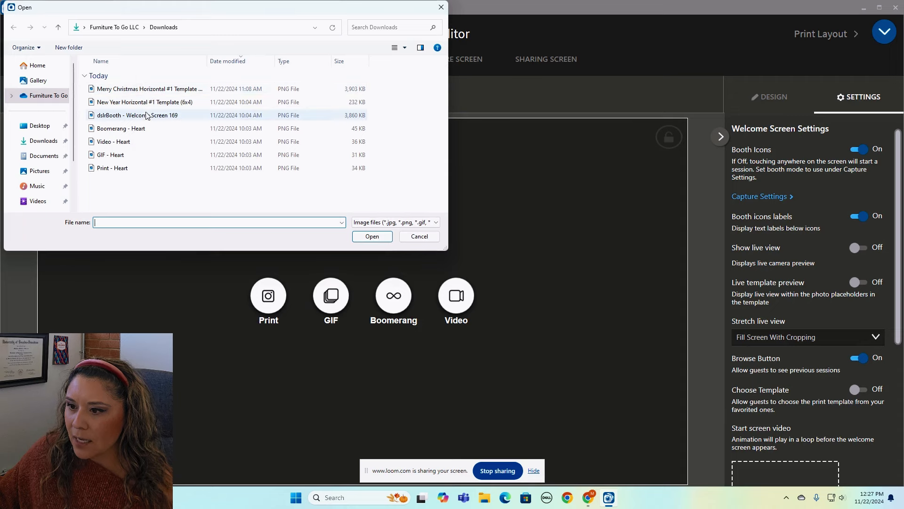
{"action": "left_click", "coordinate": [148, 116]}
{"action": "left_click", "coordinate": [370, 237]}
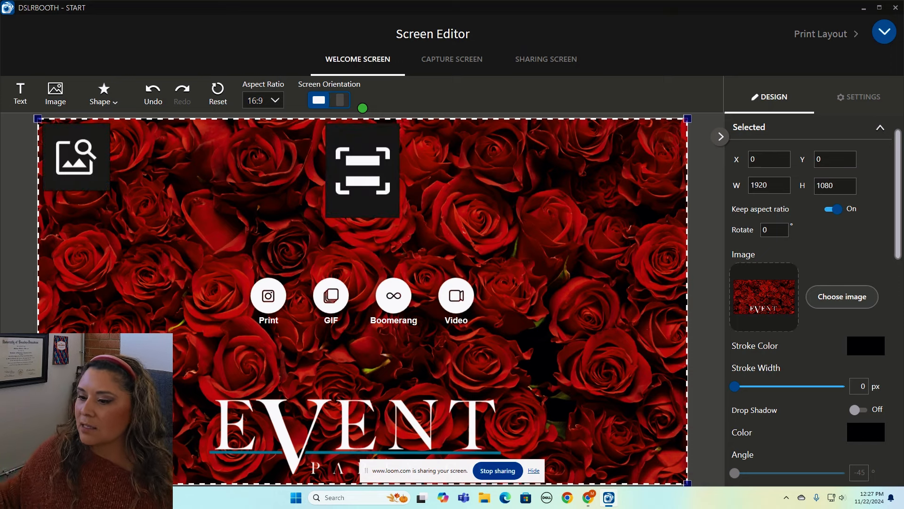
Enlarge the browse-photos icon and undo a trial resize of the Print button.
{"action": "left_click", "coordinate": [105, 188]}
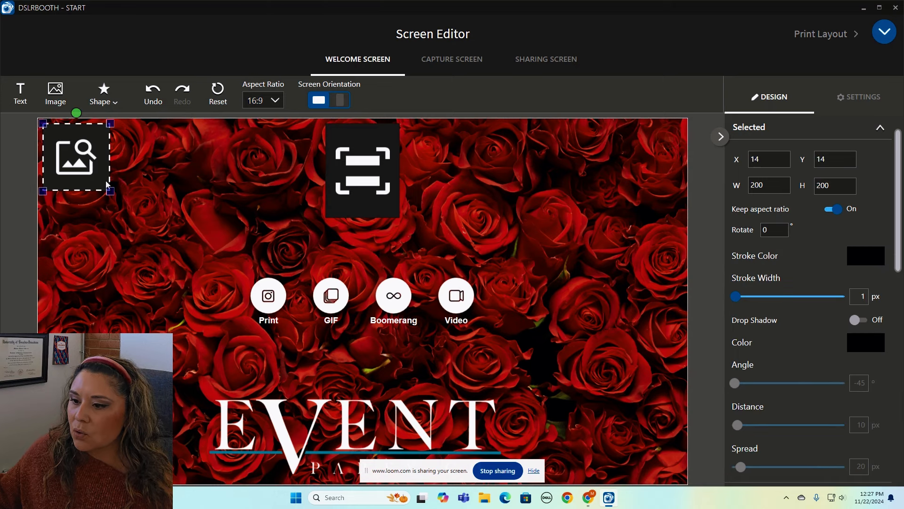
{"action": "left_click_drag", "start_coordinate": [110, 191], "coordinate": [129, 209]}
{"action": "left_click", "coordinate": [282, 289]}
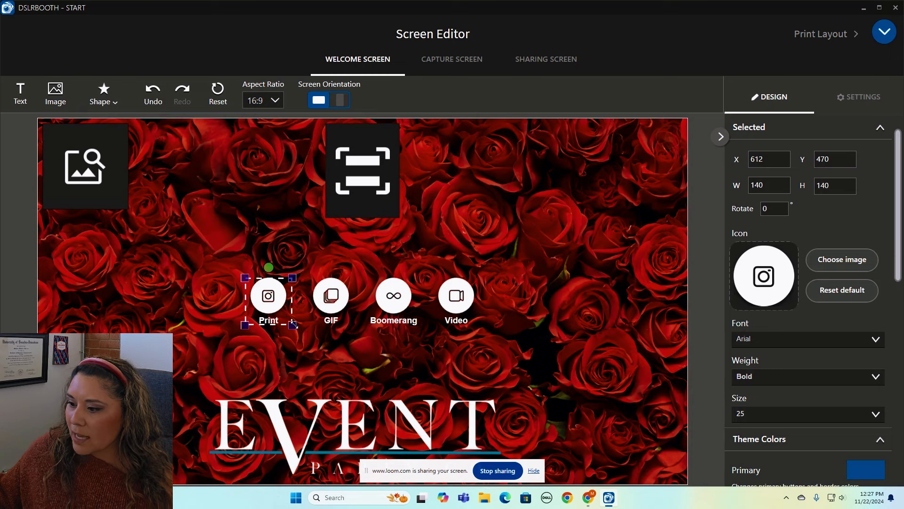
{"action": "left_click_drag", "start_coordinate": [290, 324], "coordinate": [296, 320]}
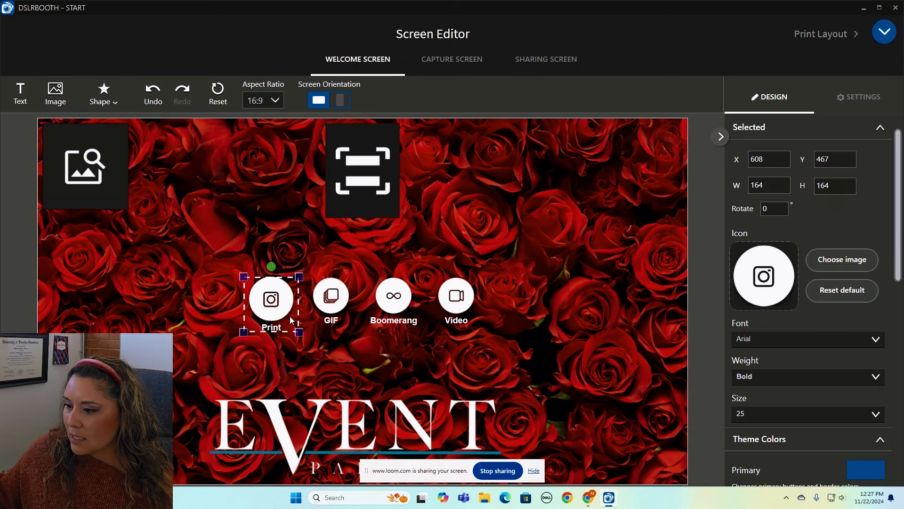
{"action": "left_click", "coordinate": [153, 100]}
{"action": "left_click", "coordinate": [154, 99]}
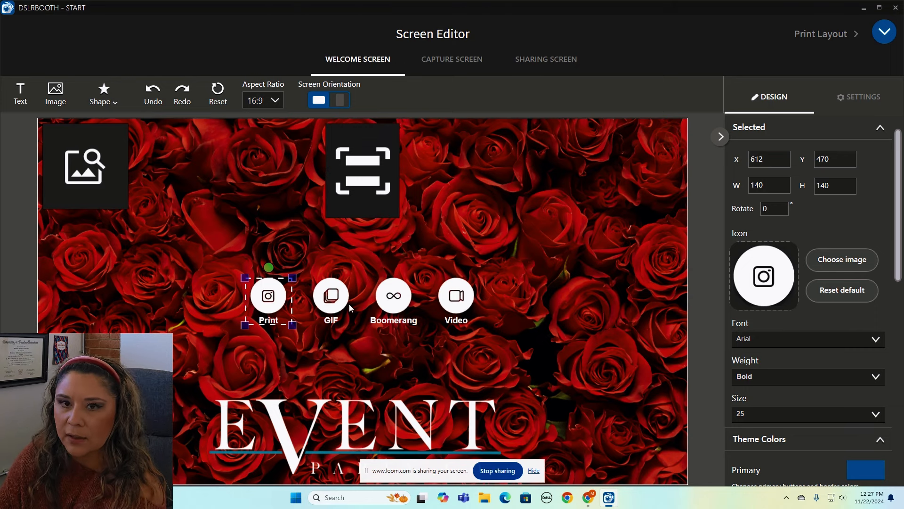
Swap the Print button icon for the 'Print - Heart' image and enlarge it.
{"action": "left_click", "coordinate": [822, 260]}
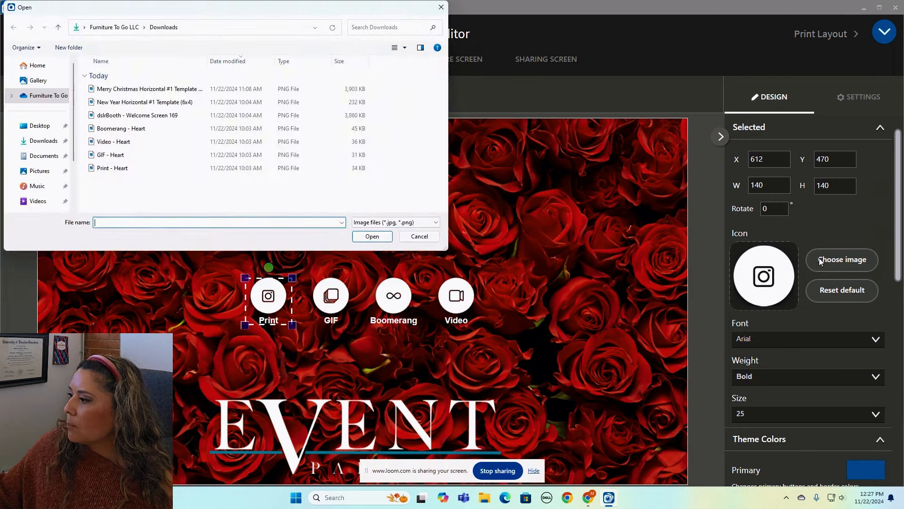
{"action": "left_click", "coordinate": [134, 169]}
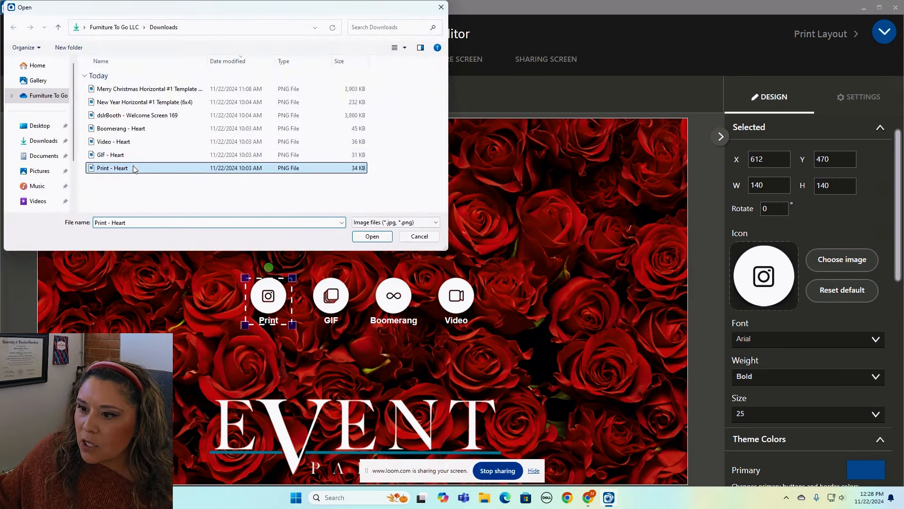
{"action": "left_click", "coordinate": [371, 237]}
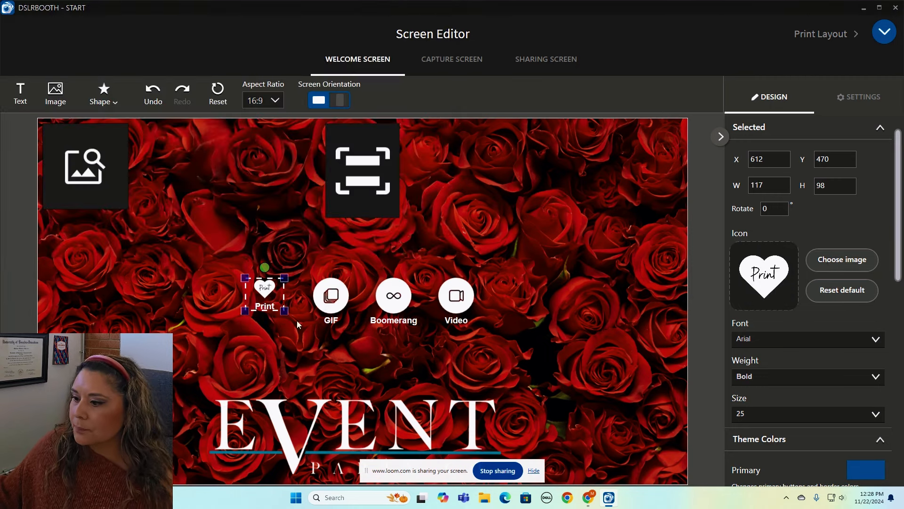
{"action": "left_click_drag", "start_coordinate": [284, 310], "coordinate": [310, 330]}
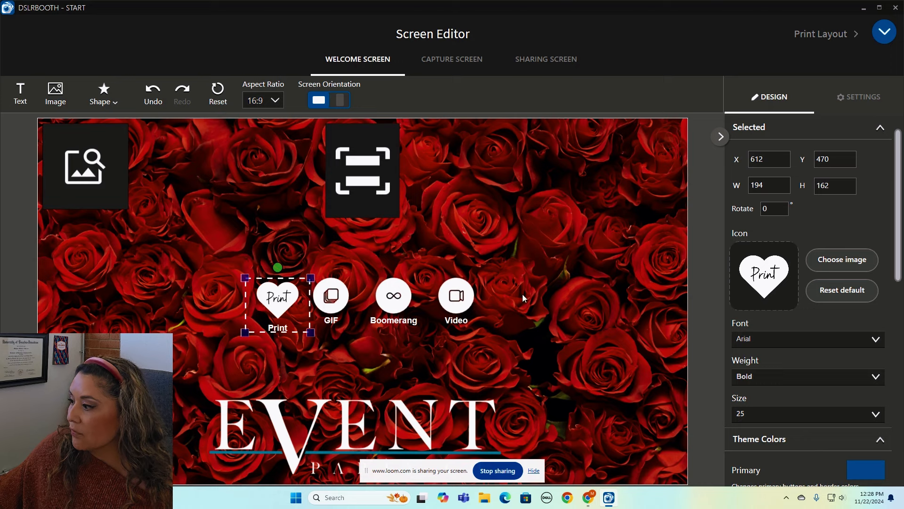
{"action": "left_click", "coordinate": [537, 285]}
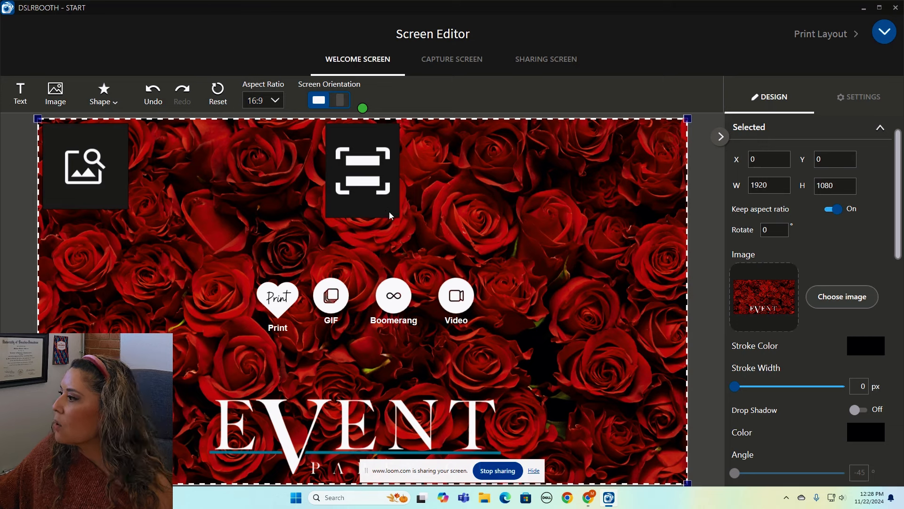
Add an enlarged 'Press Button To Begin' text box at X 448, Y 219 above the session icons.
{"action": "left_click", "coordinate": [20, 102]}
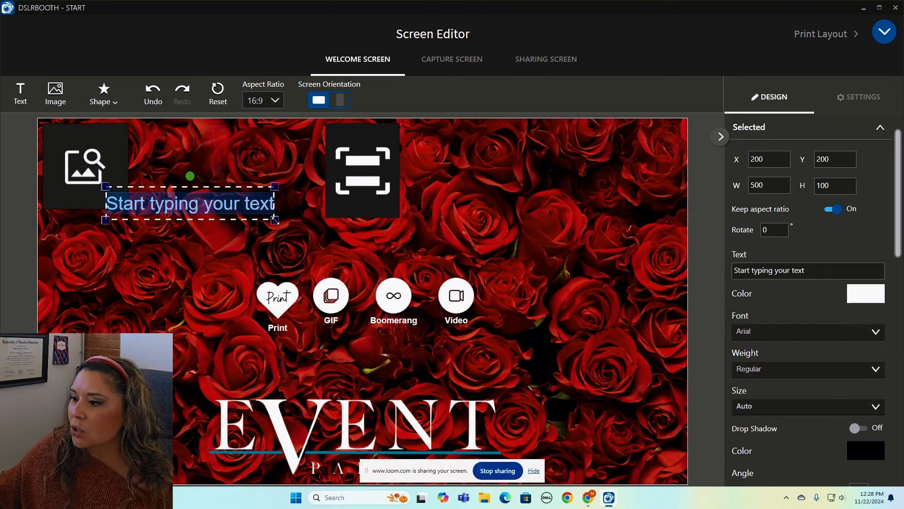
{"action": "double_click", "coordinate": [276, 221]}
{"action": "left_click_drag", "start_coordinate": [337, 236], "coordinate": [513, 247]}
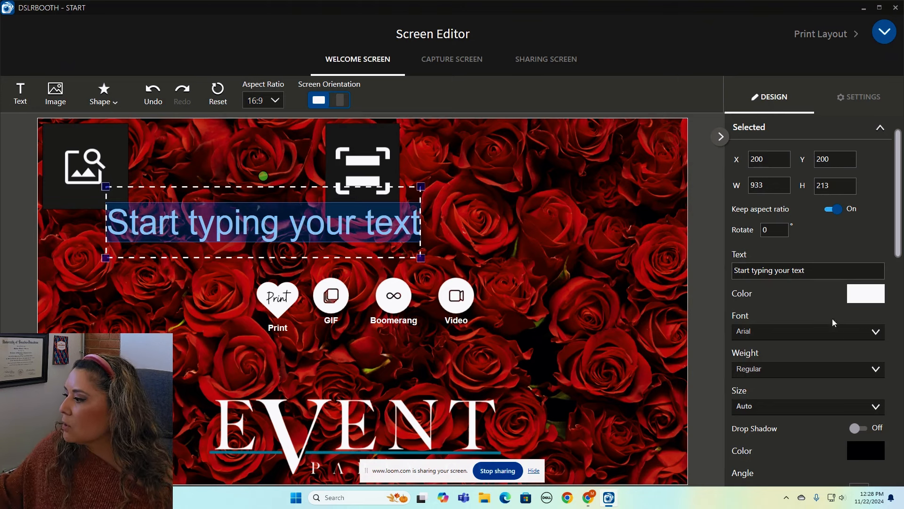
{"action": "left_click_drag", "start_coordinate": [806, 272], "coordinate": [719, 276]}
{"action": "type", "text": "Pred"}
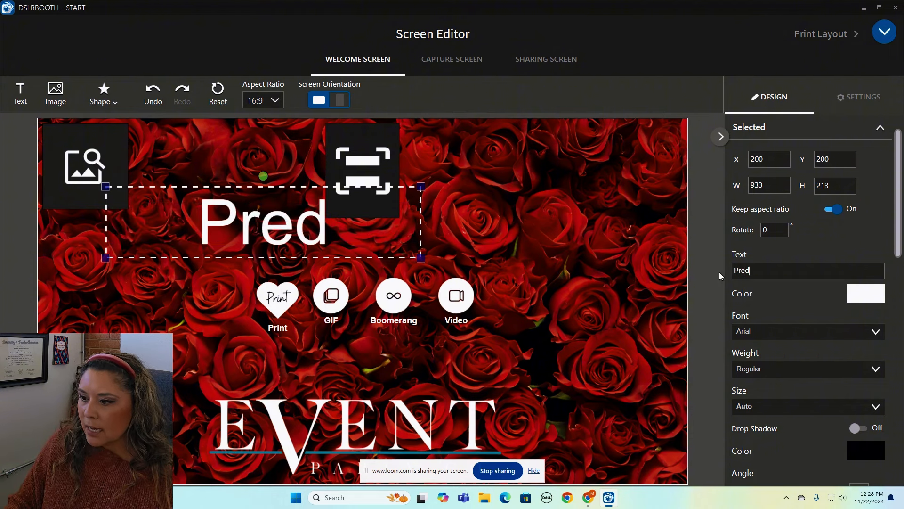
{"action": "key", "text": "BackSpace"}
{"action": "type", "text": "ss"}
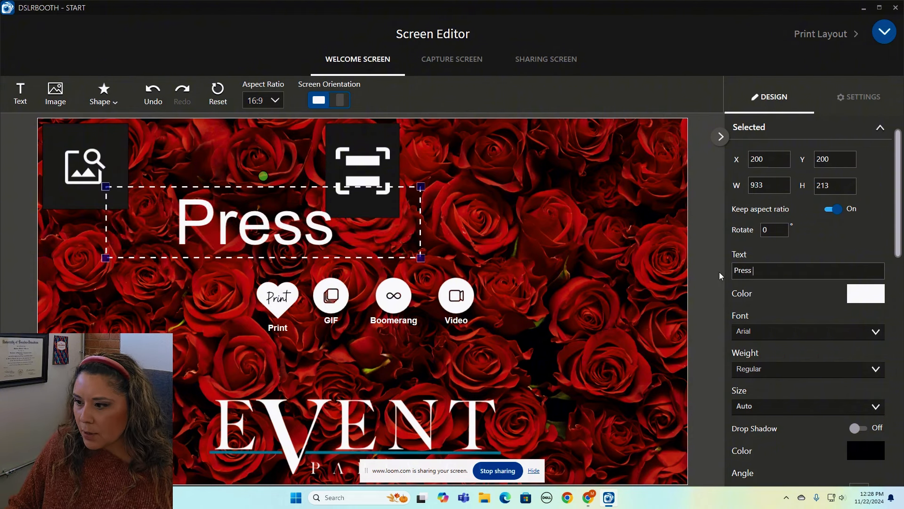
{"action": "type", "text": " Button To Begin"}
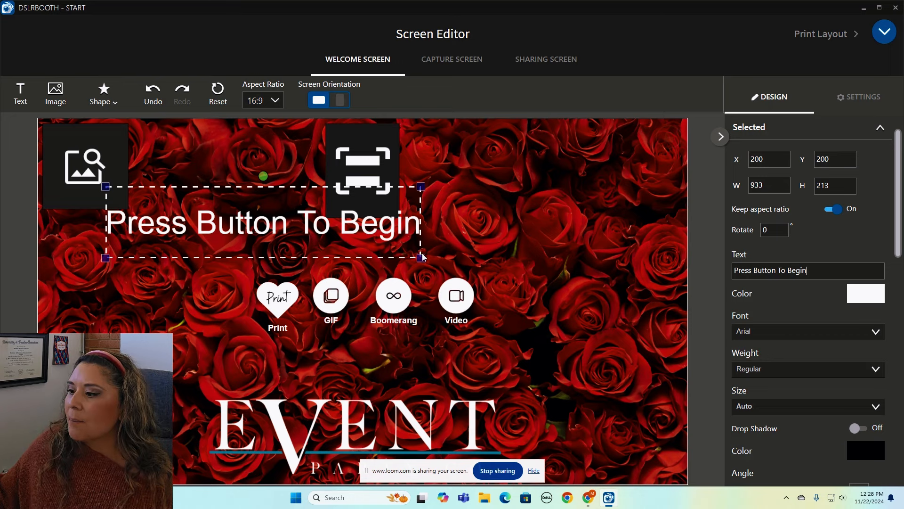
{"action": "left_click_drag", "start_coordinate": [421, 258], "coordinate": [499, 248]}
{"action": "key", "text": "ctrl+z"}
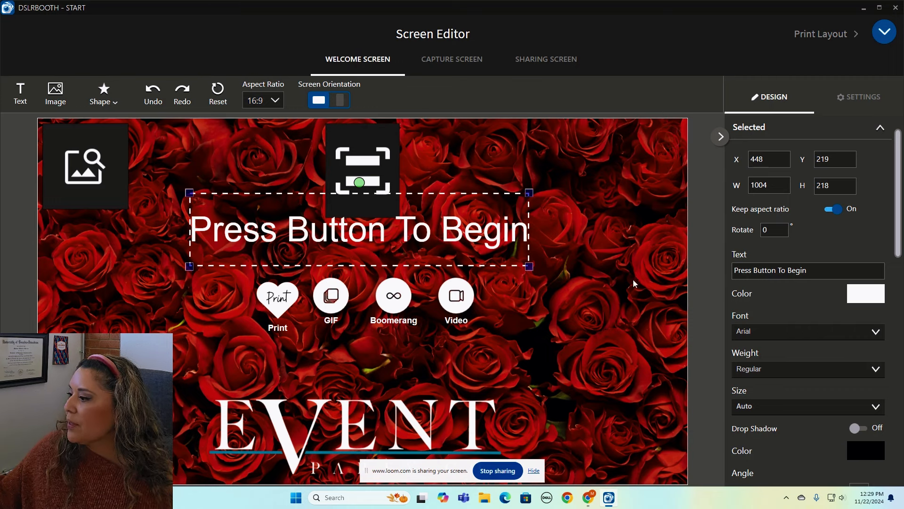
Set the 'Press Button To Begin' caption font to Bodoni MT, keeping its white colour.
{"action": "left_click", "coordinate": [864, 298]}
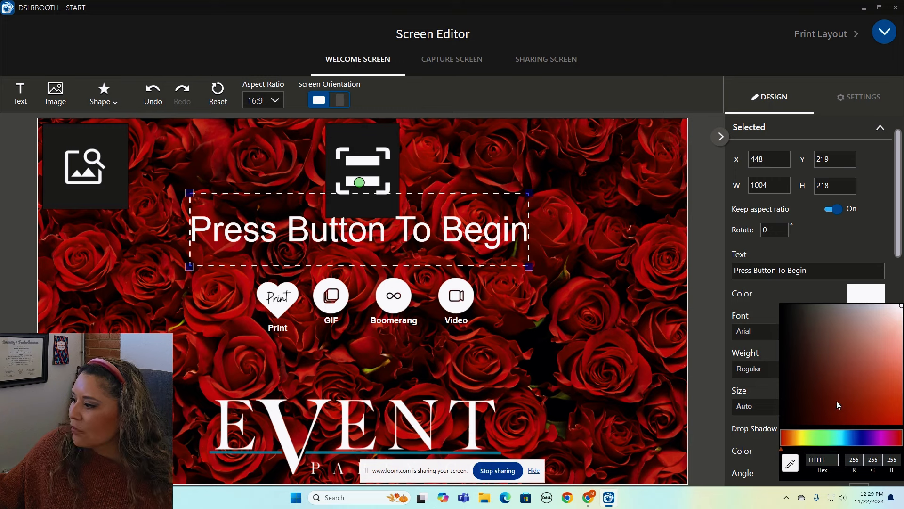
{"action": "left_click", "coordinate": [876, 299]}
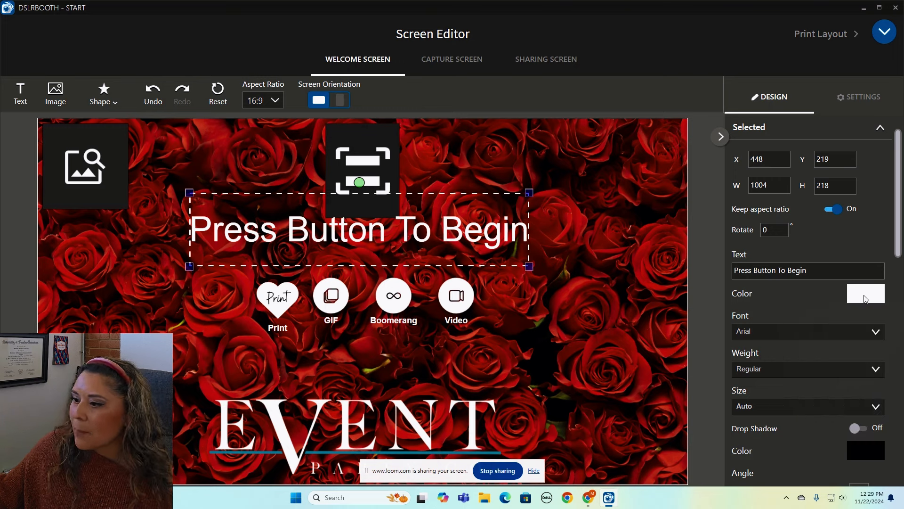
{"action": "left_click", "coordinate": [778, 335]}
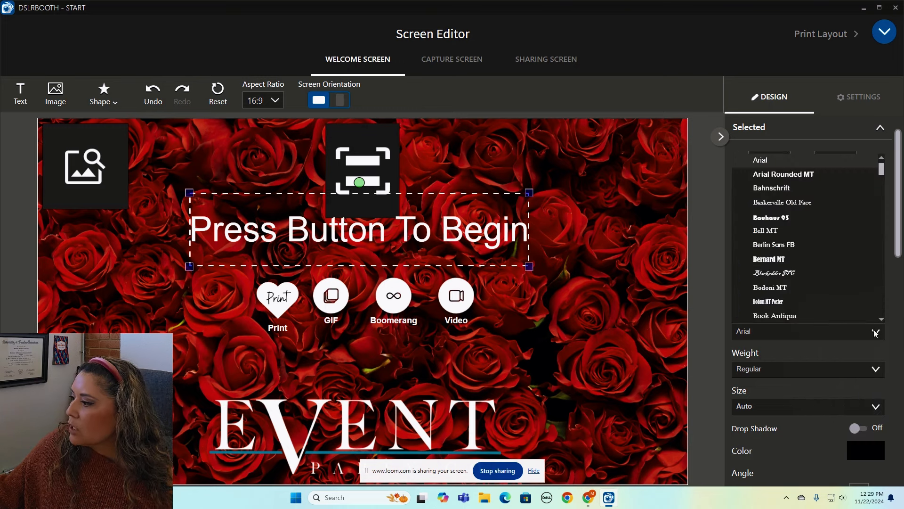
{"action": "left_click", "coordinate": [798, 289]}
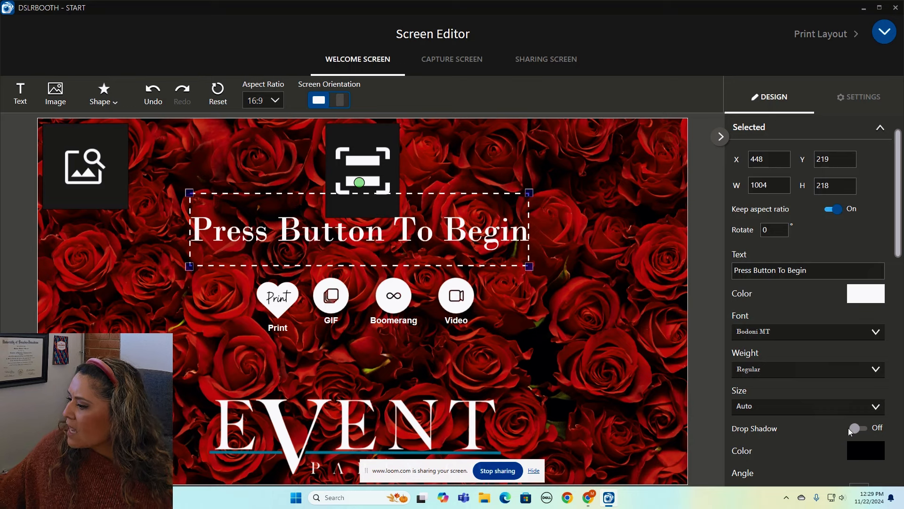
{"action": "left_click_drag", "start_coordinate": [897, 254], "coordinate": [897, 396]}
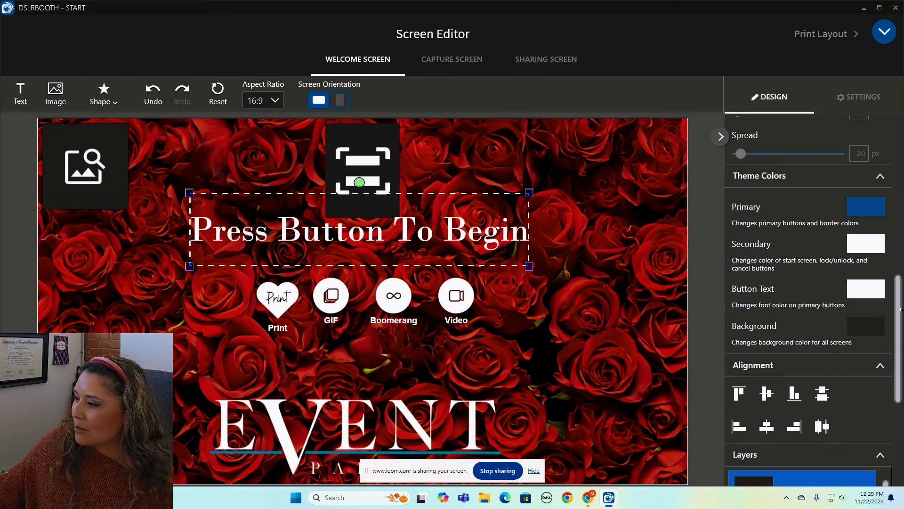
Select the 'dslrBooth - Welcome Screen' background layer from the Design panel's Layers list.
{"action": "left_click_drag", "start_coordinate": [901, 317], "coordinate": [900, 382]}
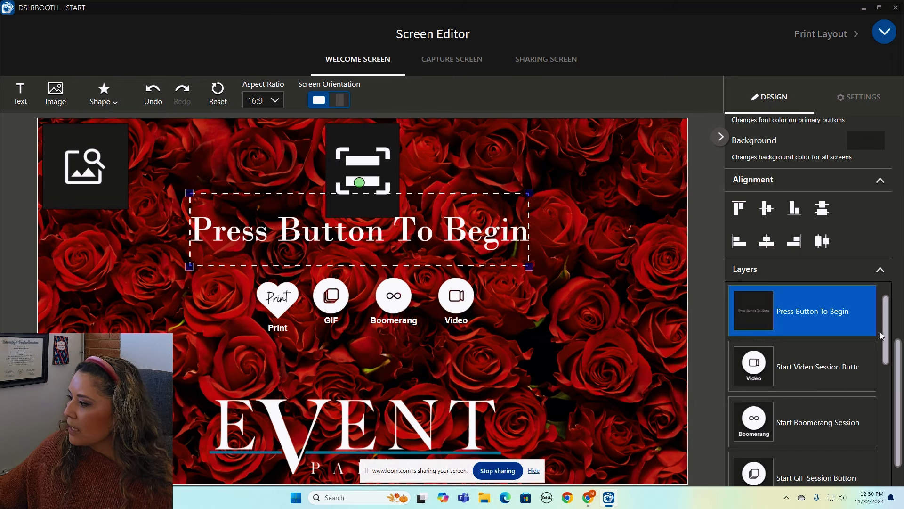
{"action": "scroll", "coordinate": [801, 343], "scroll_direction": "down", "scroll_amount": 2}
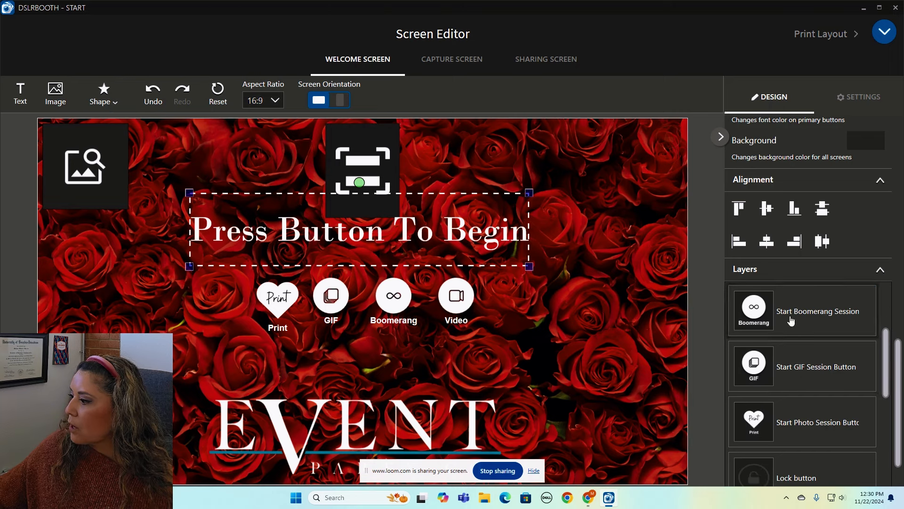
{"action": "left_click_drag", "start_coordinate": [886, 370], "coordinate": [886, 460]}
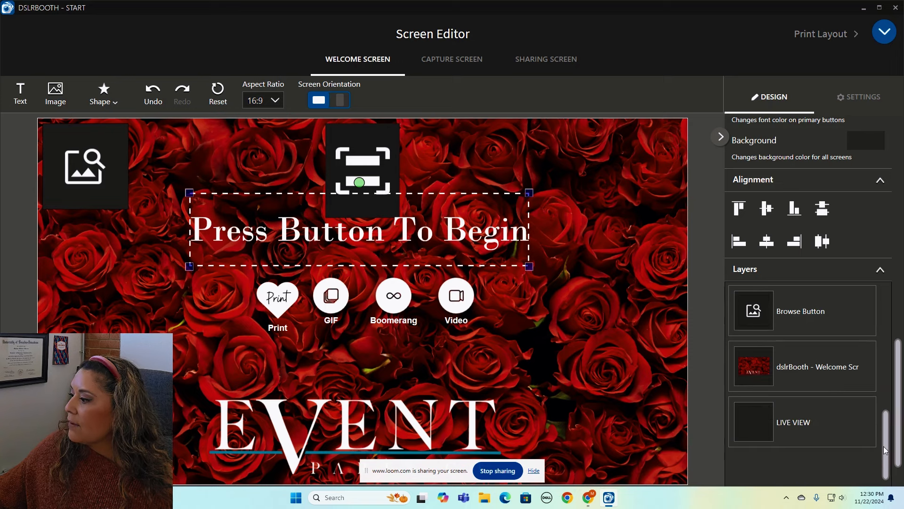
{"action": "left_click", "coordinate": [832, 372]}
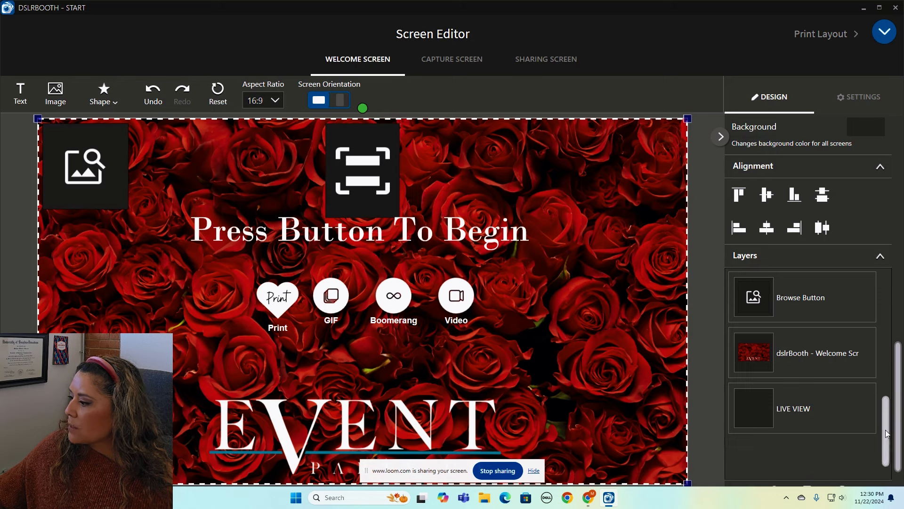
{"action": "scroll", "coordinate": [894, 441], "scroll_direction": "down", "scroll_amount": 1}
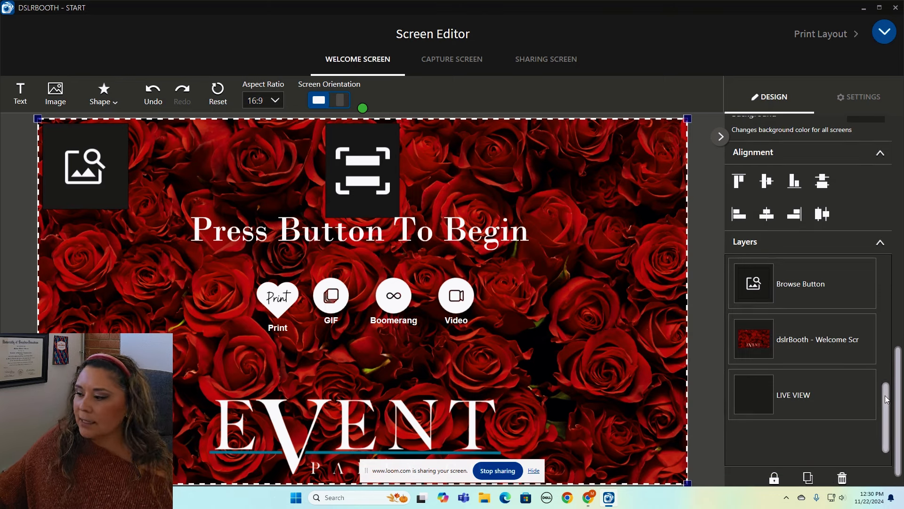
{"action": "left_click_drag", "start_coordinate": [885, 395], "coordinate": [884, 278]}
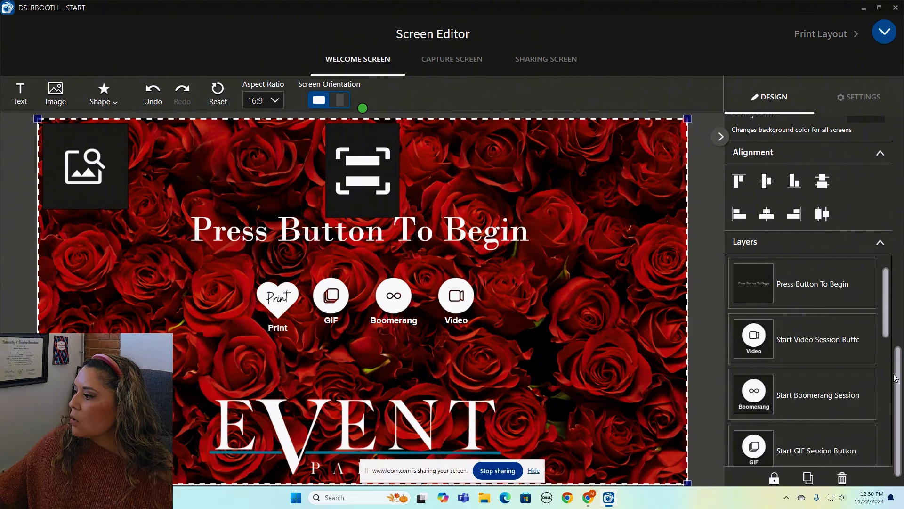
{"action": "left_click_drag", "start_coordinate": [895, 378], "coordinate": [888, 155]}
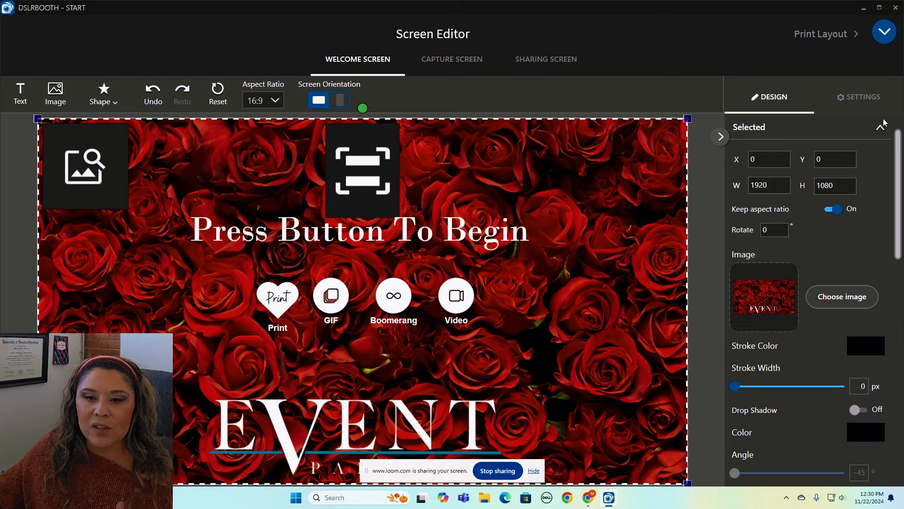
In the welcome screen settings, toggle Booth Icons and Booth icons labels, leaving both on.
{"action": "left_click", "coordinate": [849, 98]}
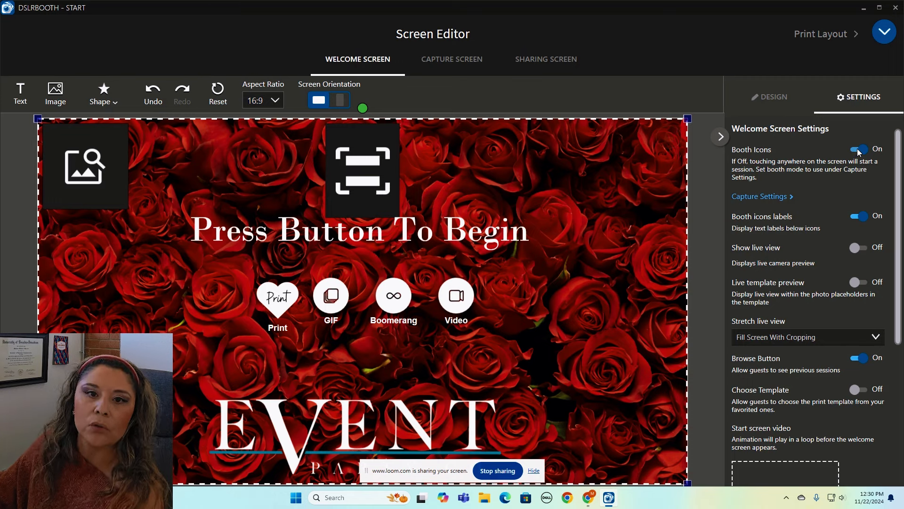
{"action": "left_click", "coordinate": [858, 150]}
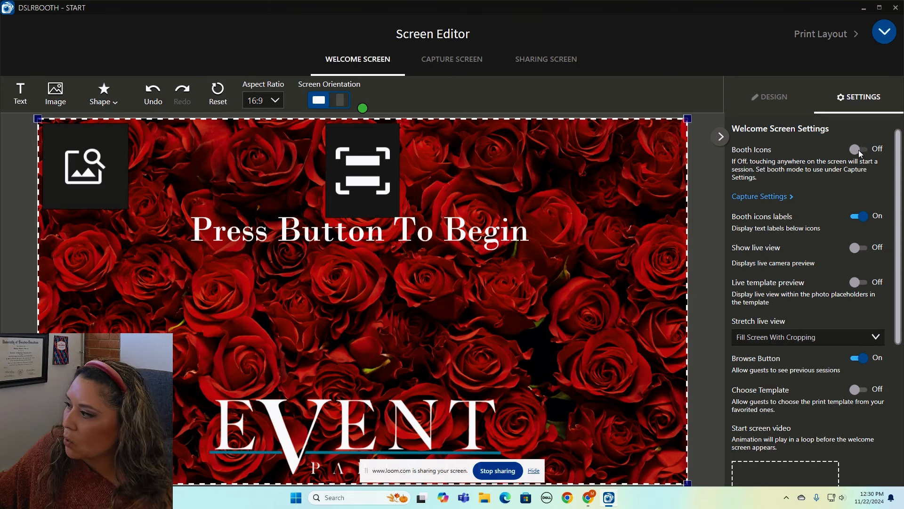
{"action": "left_click", "coordinate": [858, 150]}
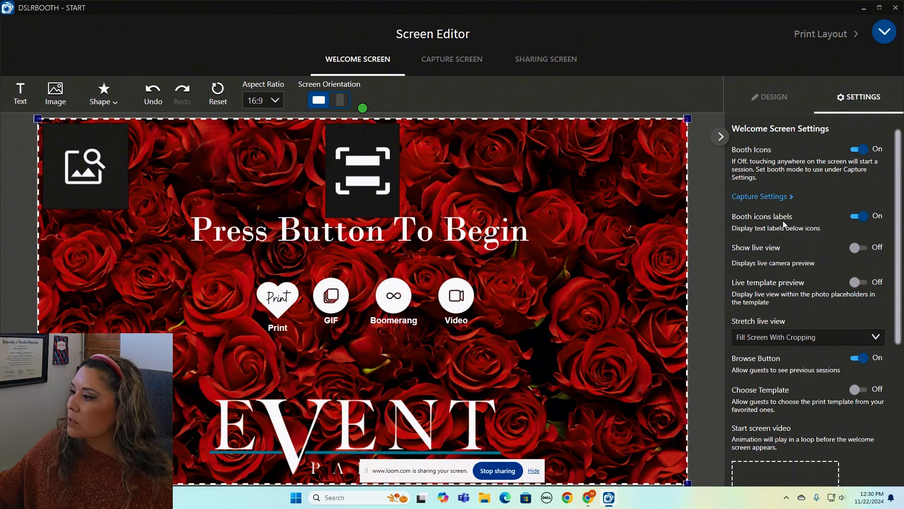
{"action": "left_click", "coordinate": [862, 216]}
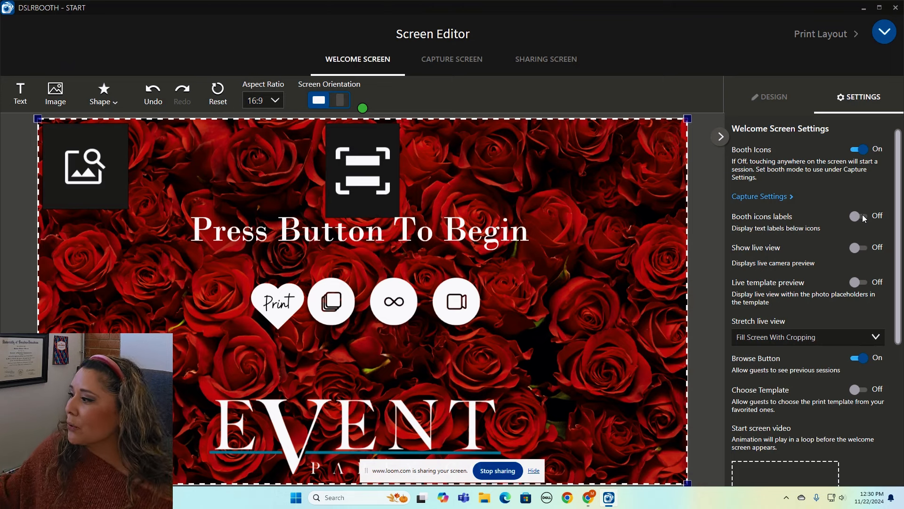
{"action": "left_click", "coordinate": [855, 216]}
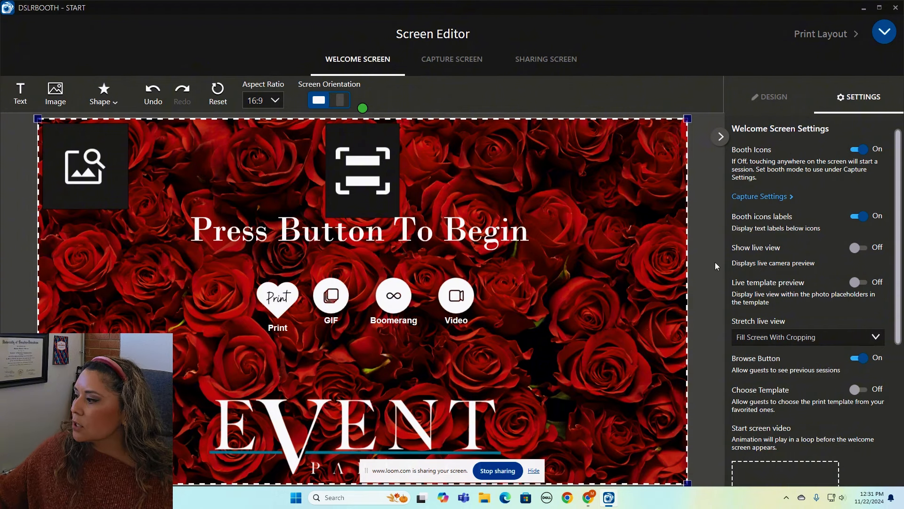
{"action": "scroll", "coordinate": [895, 280], "scroll_direction": "down", "scroll_amount": 1}
{"action": "scroll", "coordinate": [895, 280], "scroll_direction": "down", "scroll_amount": 2}
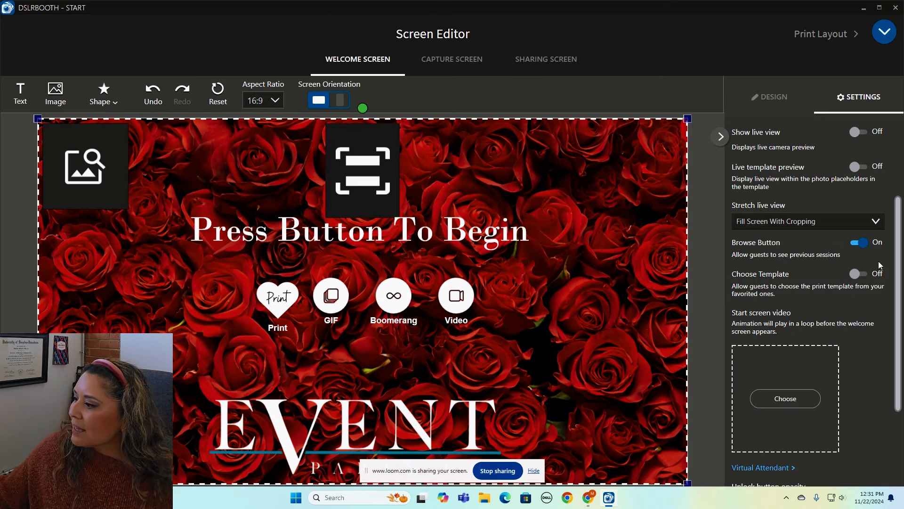
Turn the Browse Button off and set the unlock button opacity to 20%.
{"action": "left_click", "coordinate": [852, 242]}
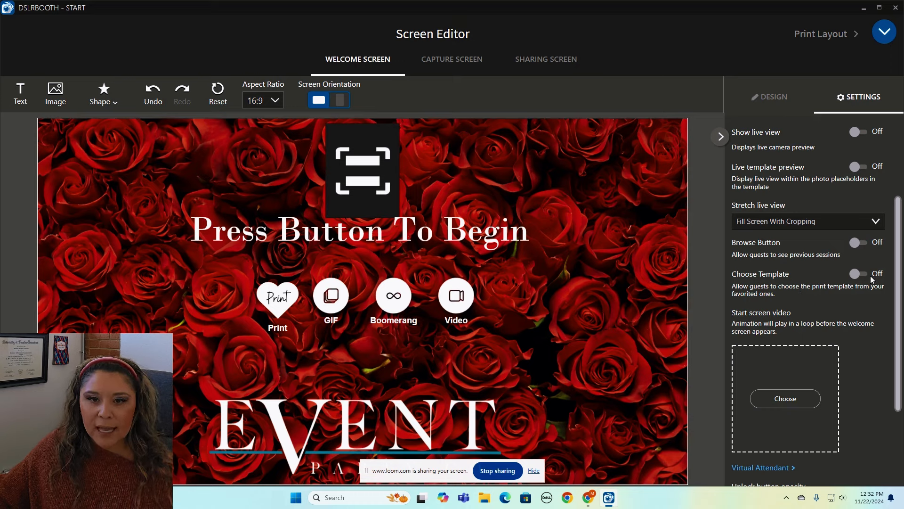
{"action": "left_click_drag", "start_coordinate": [902, 247], "coordinate": [903, 313]}
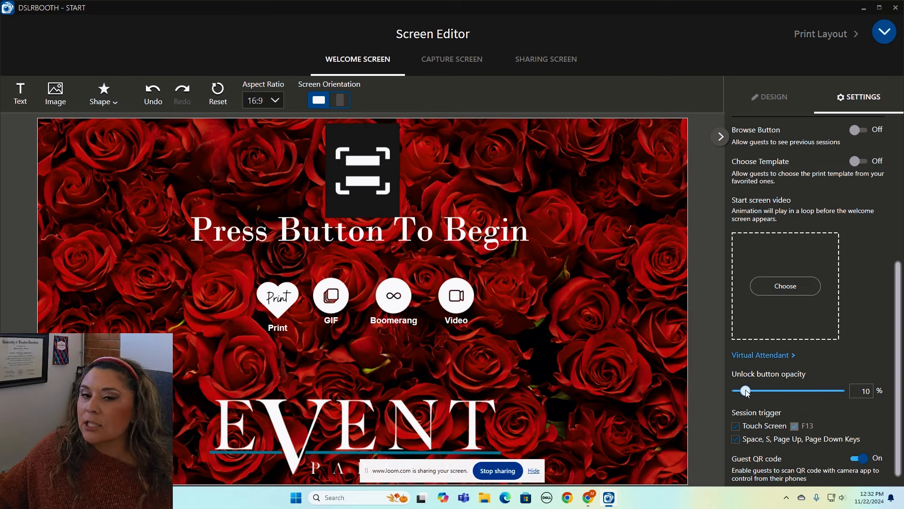
{"action": "left_click_drag", "start_coordinate": [746, 391], "coordinate": [859, 391]}
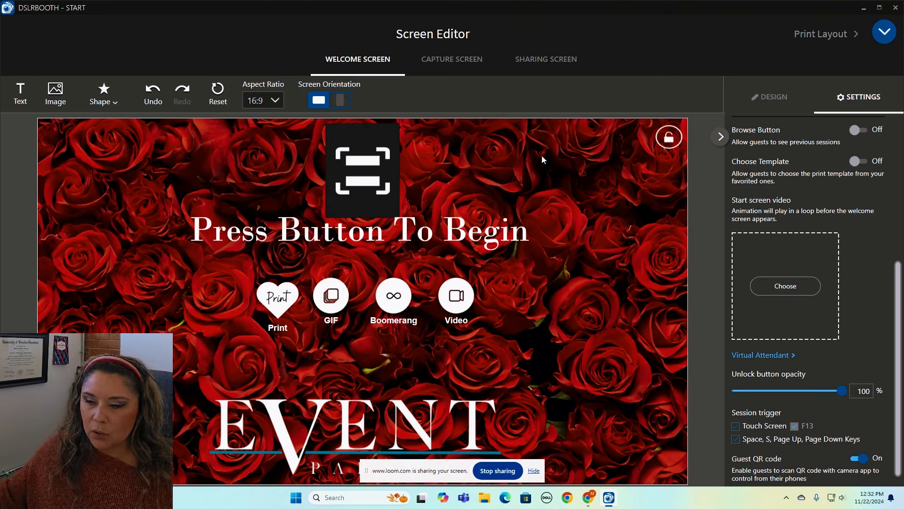
{"action": "left_click_drag", "start_coordinate": [840, 390], "coordinate": [754, 398]}
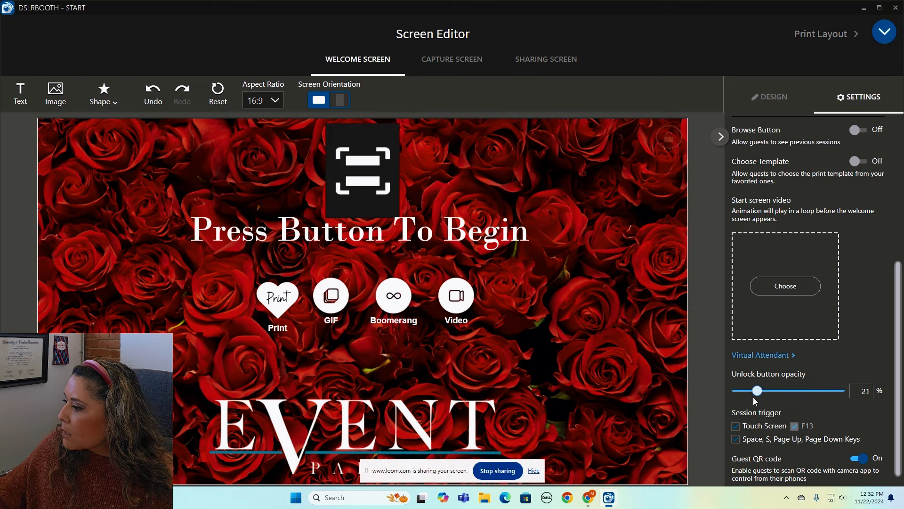
{"action": "left_click_drag", "start_coordinate": [753, 397], "coordinate": [752, 397]}
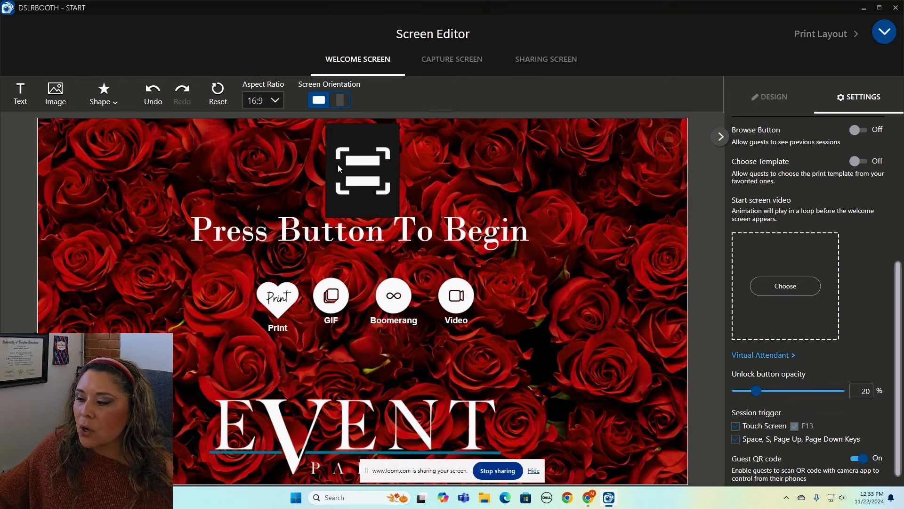
Switch the welcome screen's Guest QR code off and move on to the capture screen.
{"action": "left_click", "coordinate": [858, 459]}
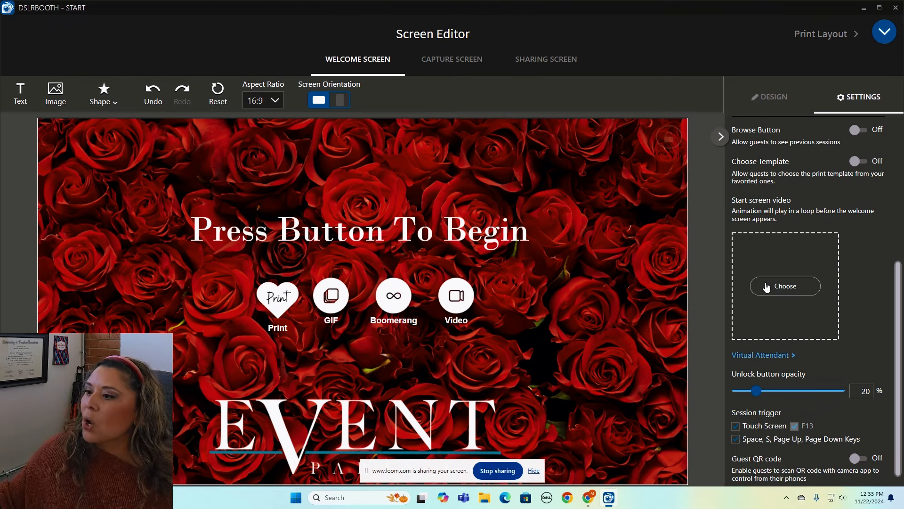
{"action": "left_click", "coordinate": [467, 64]}
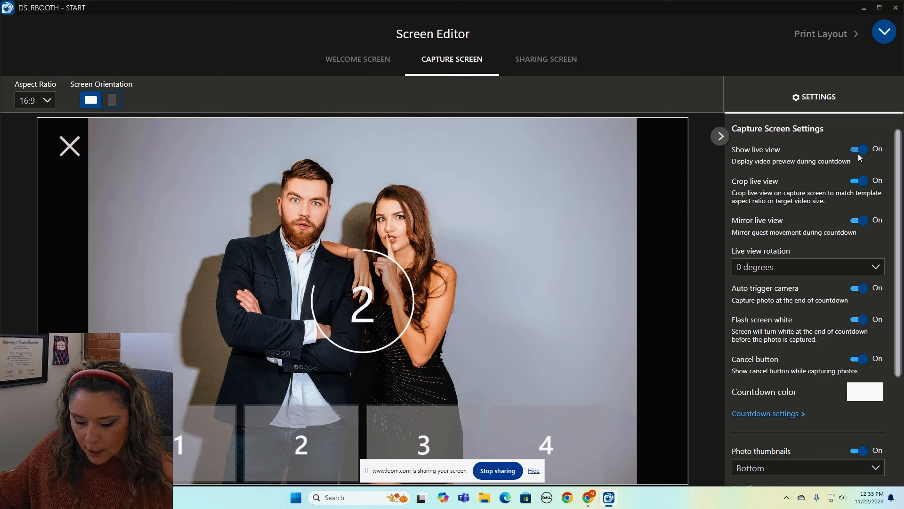
Turn off live-view cropping and leave the Cancel button off on the capture screen.
{"action": "left_click", "coordinate": [862, 185]}
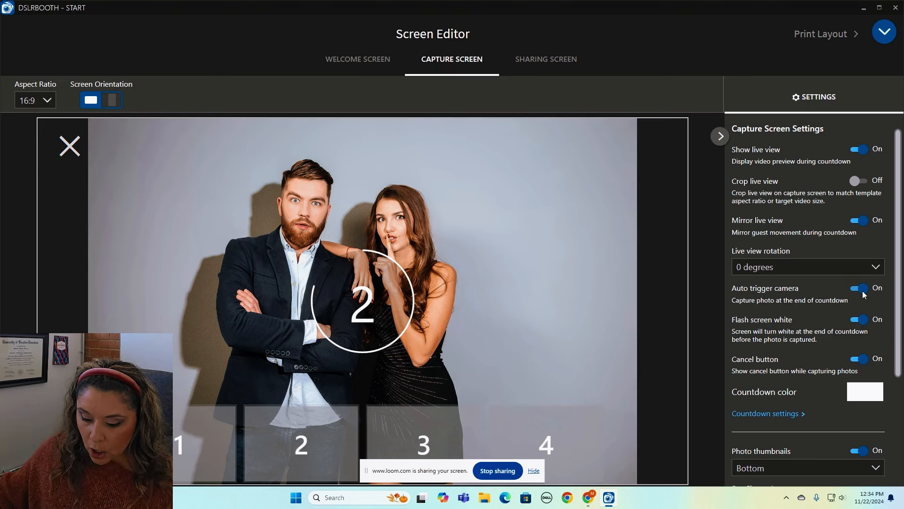
{"action": "left_click", "coordinate": [859, 360]}
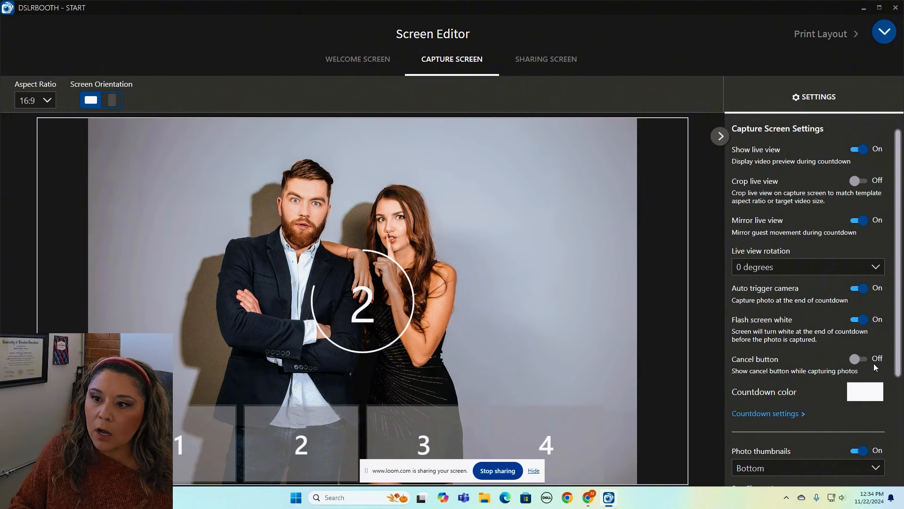
{"action": "left_click", "coordinate": [864, 361]}
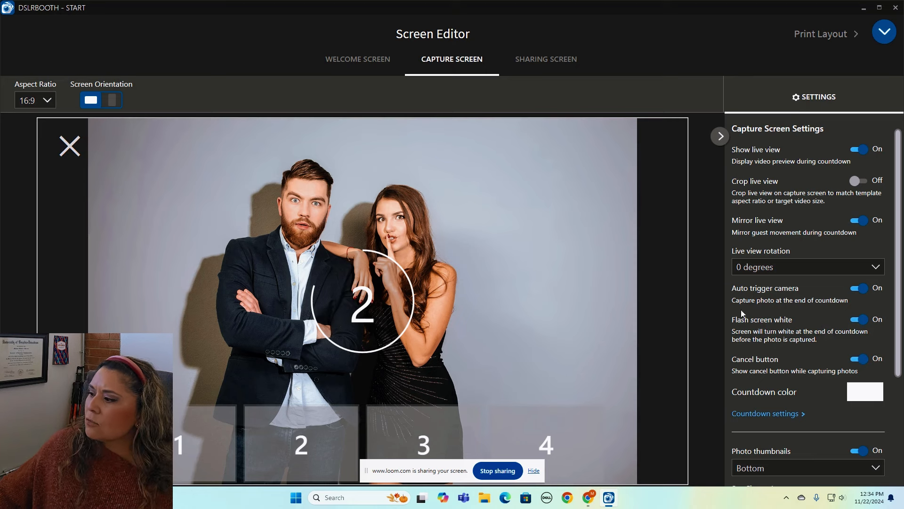
{"action": "left_click", "coordinate": [865, 361]}
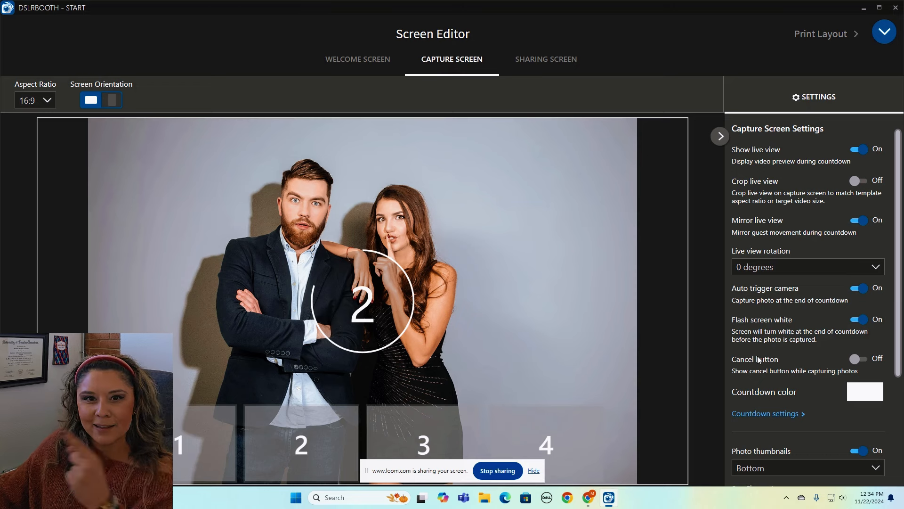
{"action": "scroll", "coordinate": [758, 358], "scroll_direction": "down", "scroll_amount": 1}
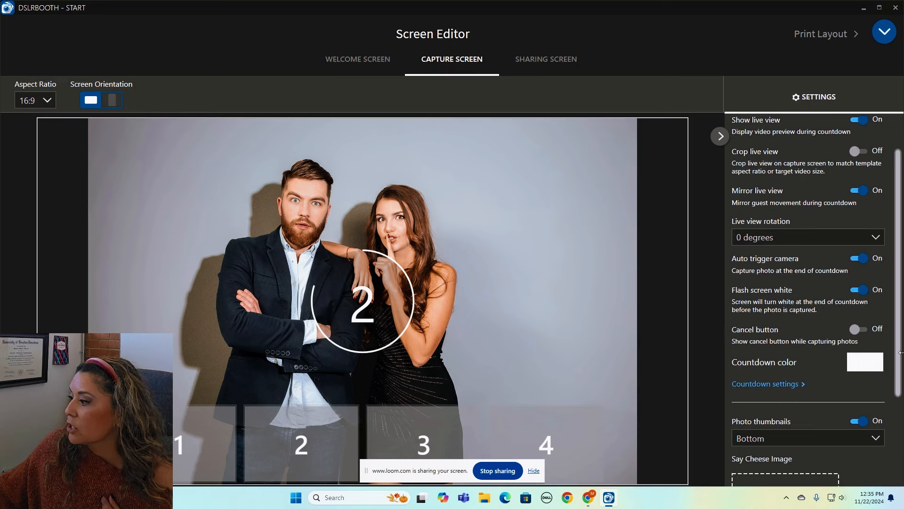
{"action": "left_click_drag", "start_coordinate": [898, 353], "coordinate": [896, 381]}
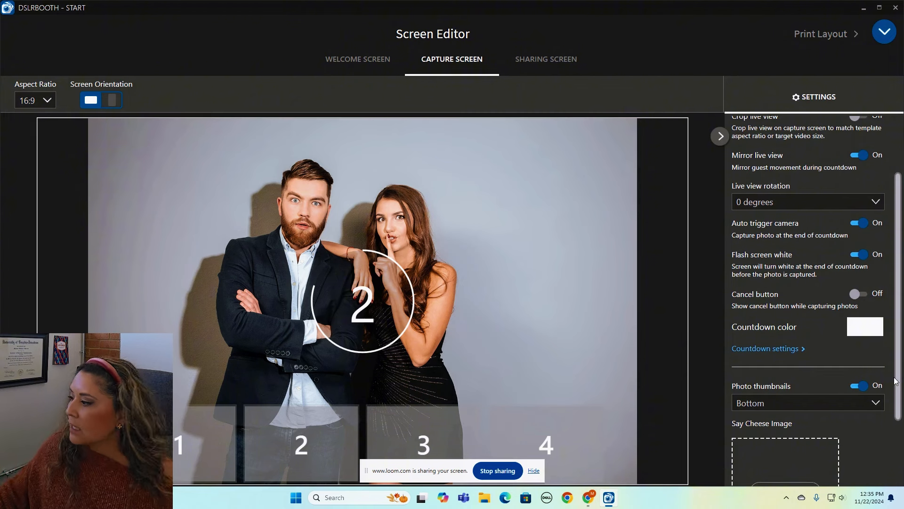
{"action": "scroll", "coordinate": [897, 380], "scroll_direction": "down", "scroll_amount": 2}
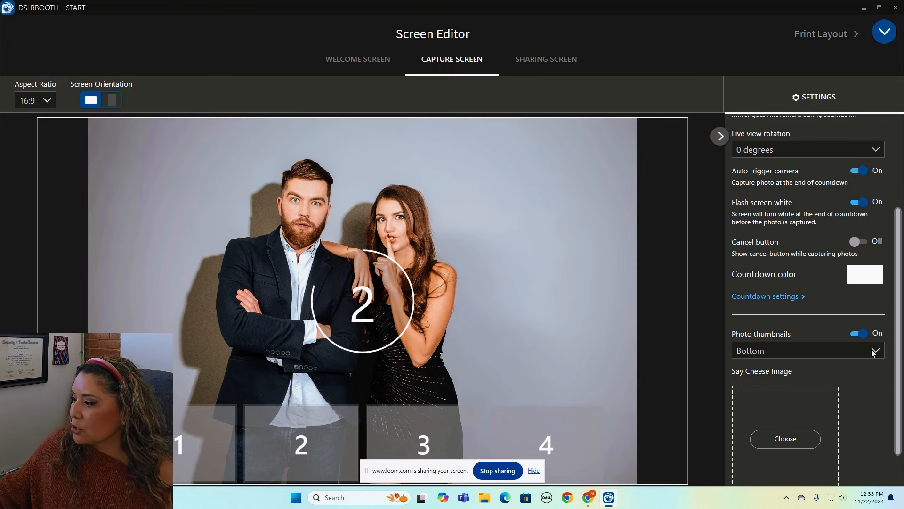
{"action": "left_click", "coordinate": [873, 352]}
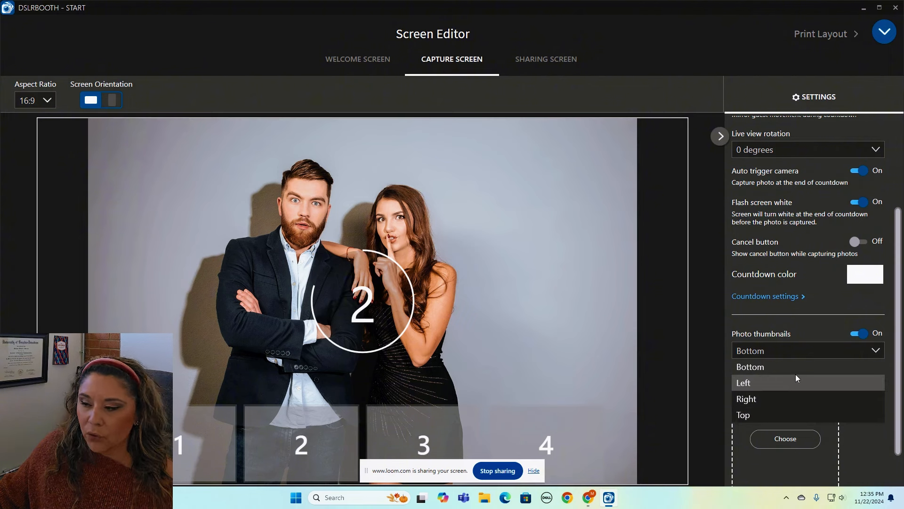
{"action": "left_click", "coordinate": [792, 352]}
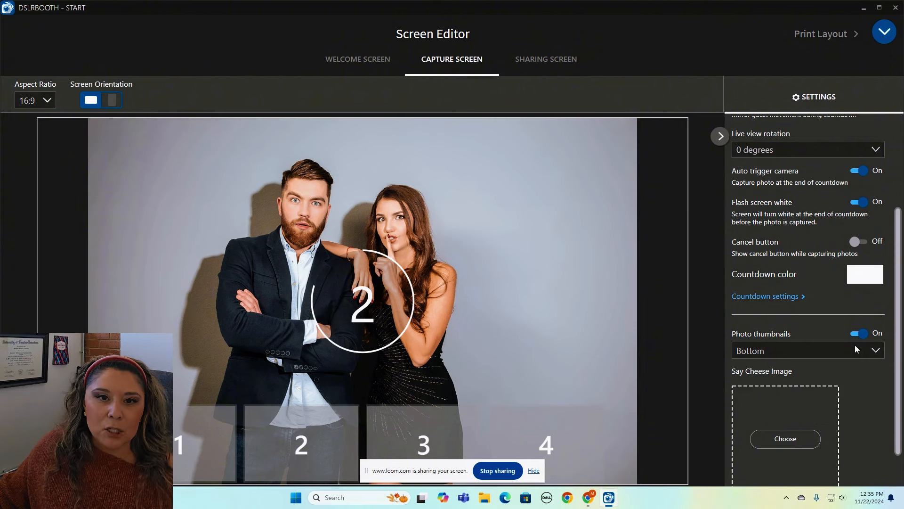
{"action": "scroll", "coordinate": [889, 392], "scroll_direction": "down", "scroll_amount": 1}
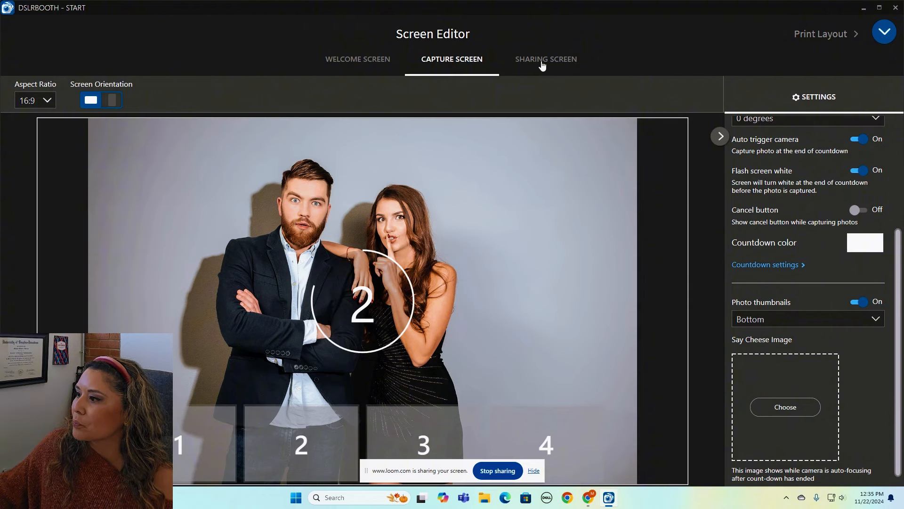
On the sharing screen, set Sharing icons location to Right, keeping text labels on.
{"action": "left_click", "coordinate": [574, 74]}
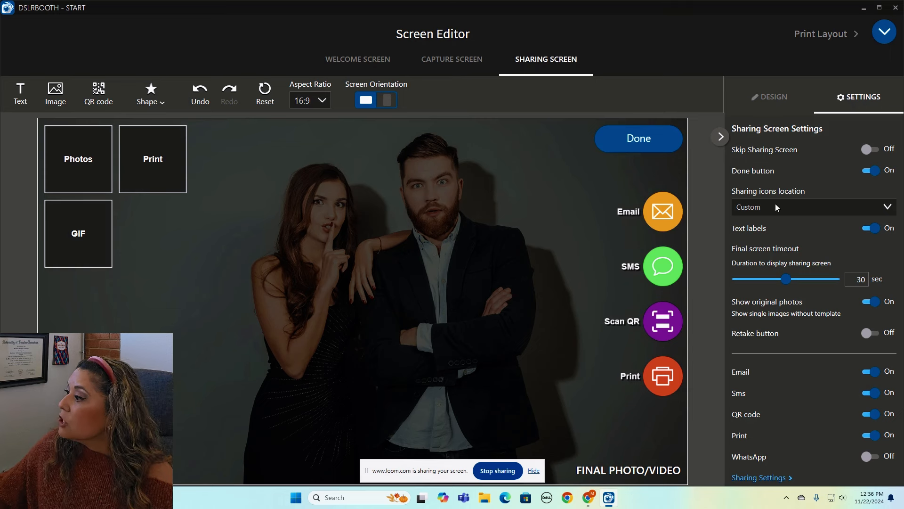
{"action": "left_click", "coordinate": [798, 210]}
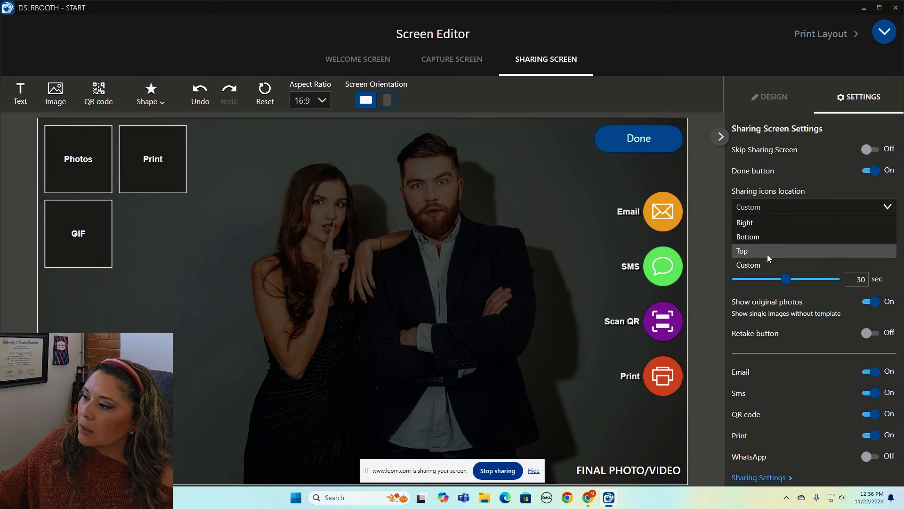
{"action": "left_click", "coordinate": [783, 206]}
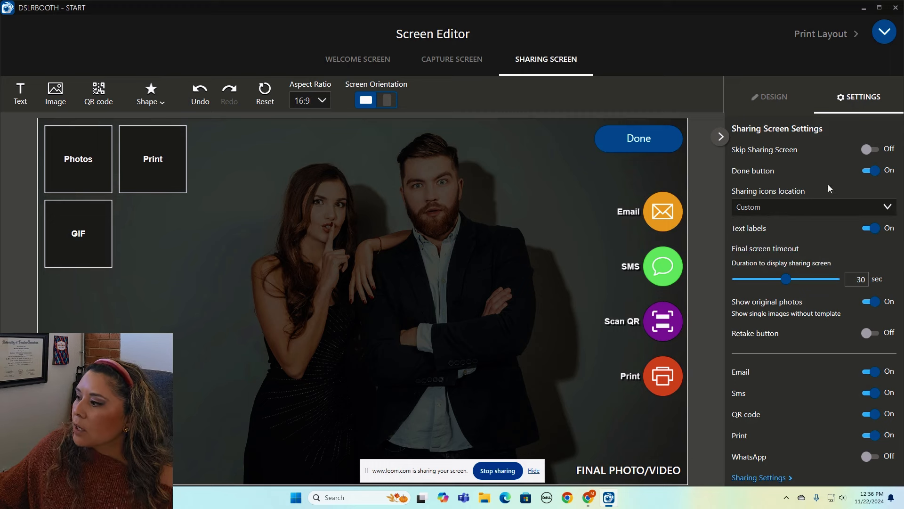
{"action": "left_click", "coordinate": [888, 206]}
{"action": "left_click", "coordinate": [823, 227]}
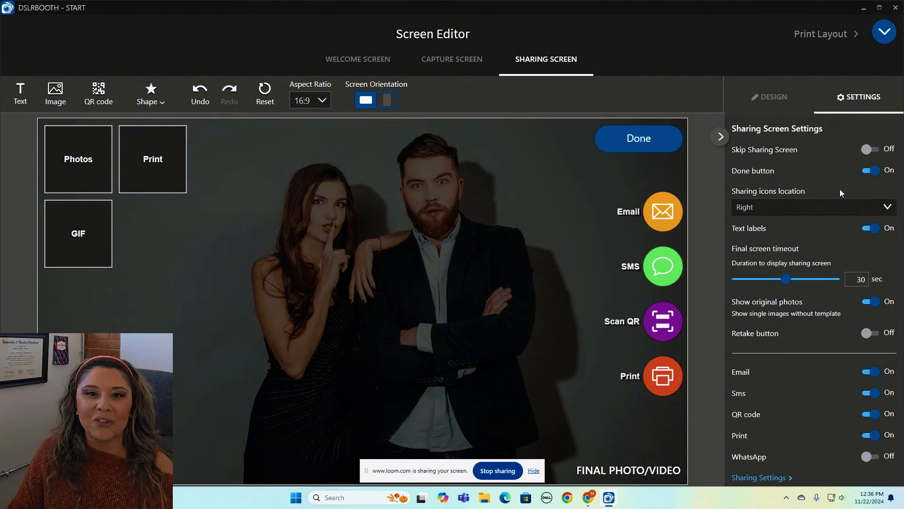
{"action": "left_click", "coordinate": [868, 229]}
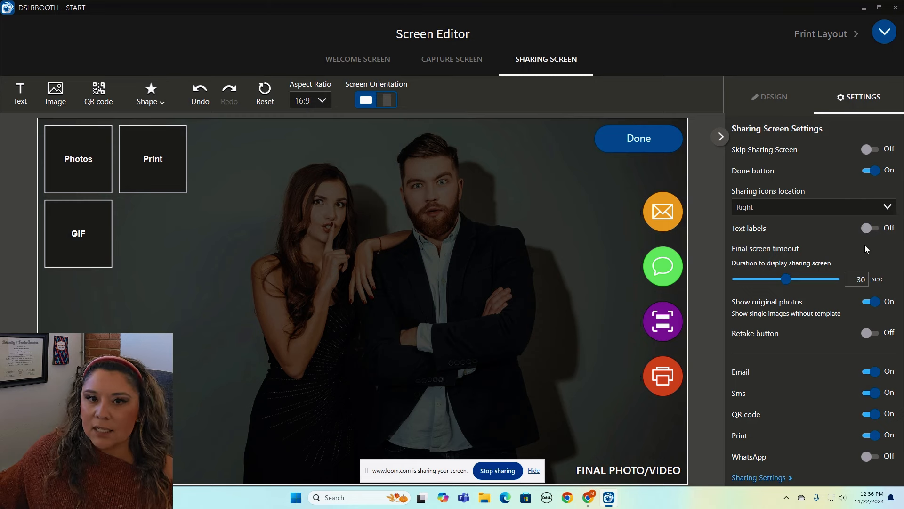
{"action": "left_click", "coordinate": [871, 228]}
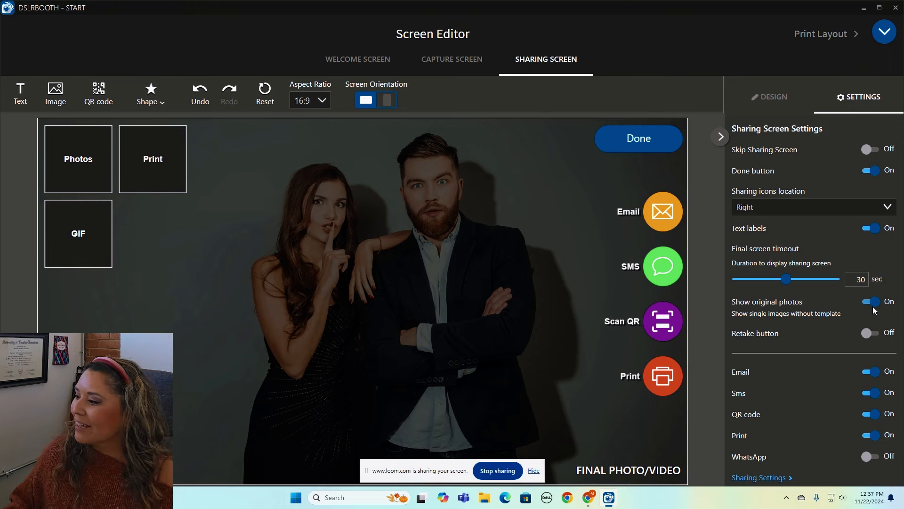
Turn the Retake button on, leaving SMS sharing enabled.
{"action": "left_click", "coordinate": [872, 333]}
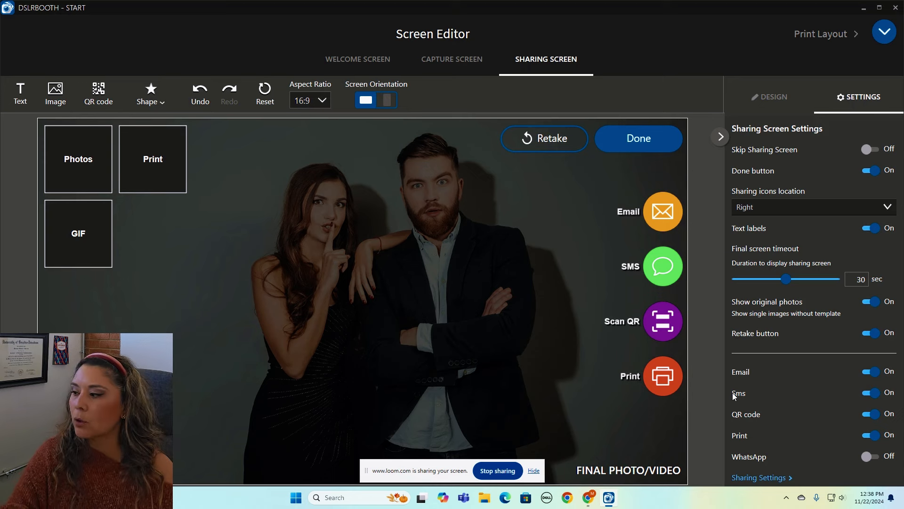
{"action": "left_click", "coordinate": [872, 393]}
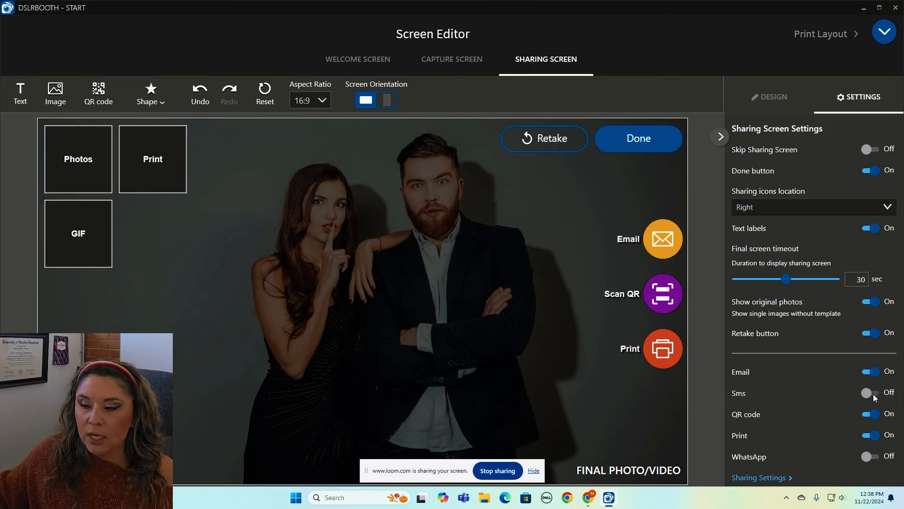
{"action": "left_click", "coordinate": [873, 394]}
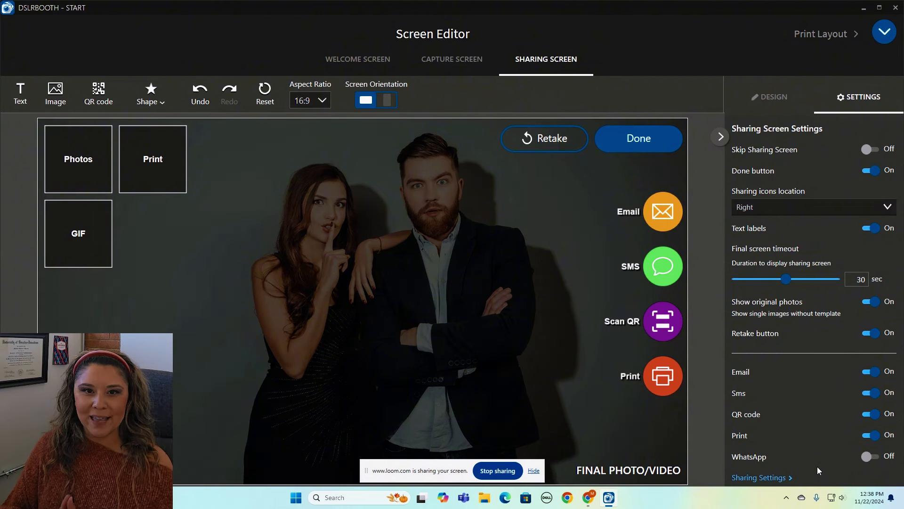
Go to the General page under Setup, then expand the settings menu again.
{"action": "left_click", "coordinate": [882, 32]}
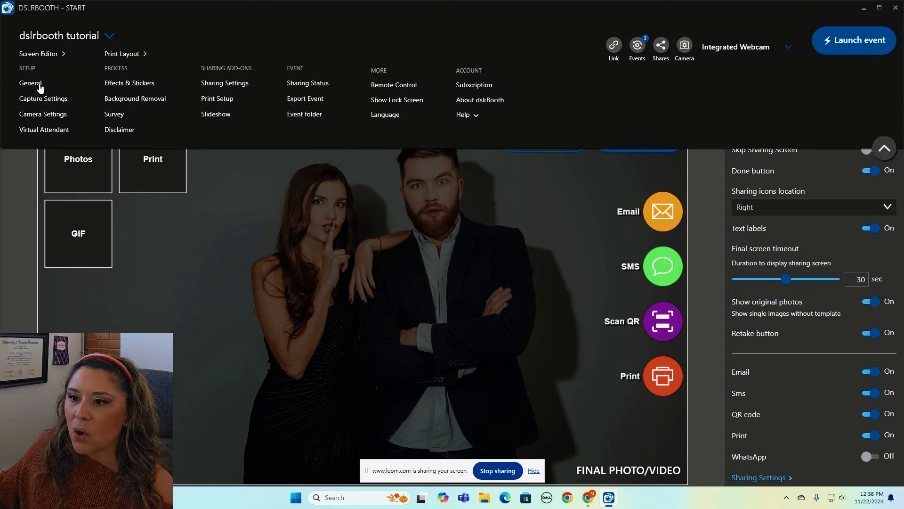
{"action": "left_click", "coordinate": [31, 83]}
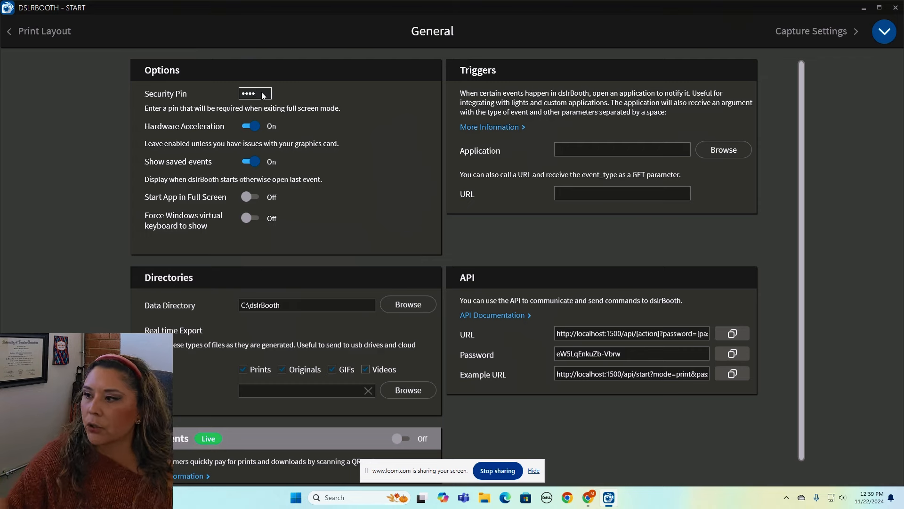
{"action": "left_click", "coordinate": [881, 33]}
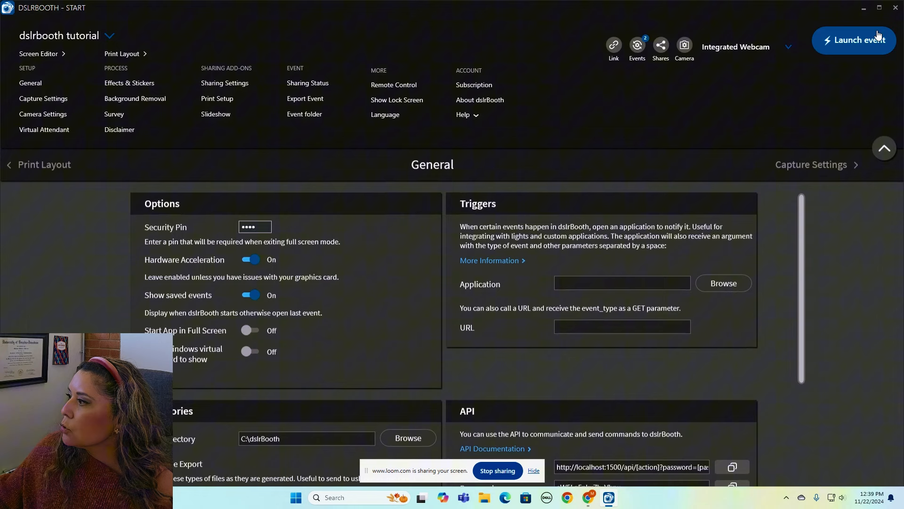
{"action": "left_click", "coordinate": [57, 100]}
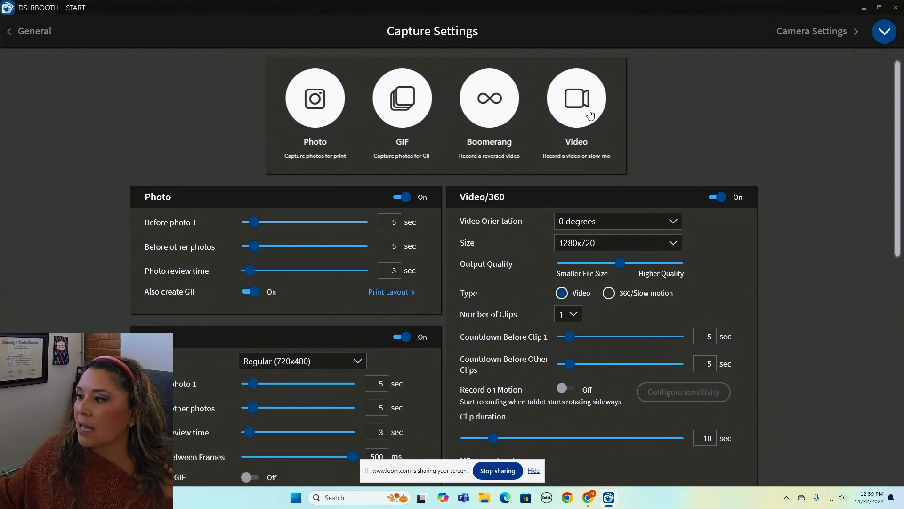
{"action": "left_click", "coordinate": [576, 96]}
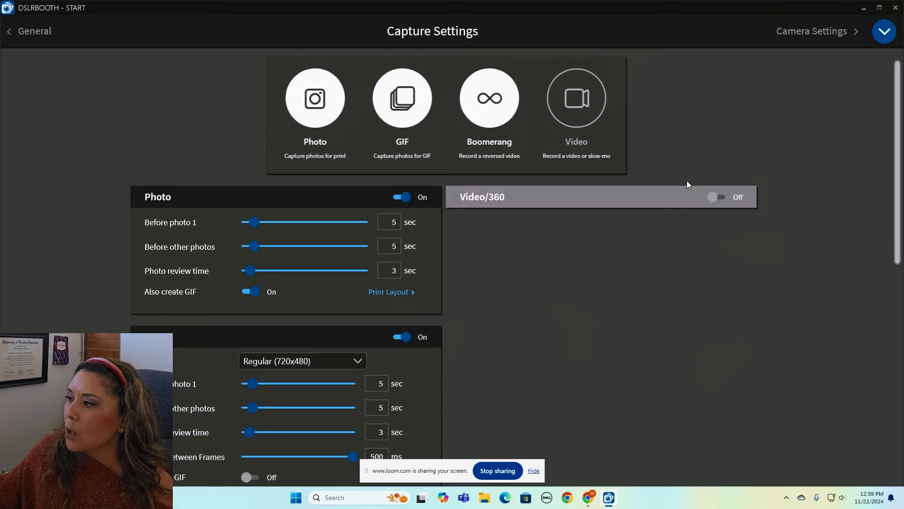
{"action": "left_click", "coordinate": [586, 115]}
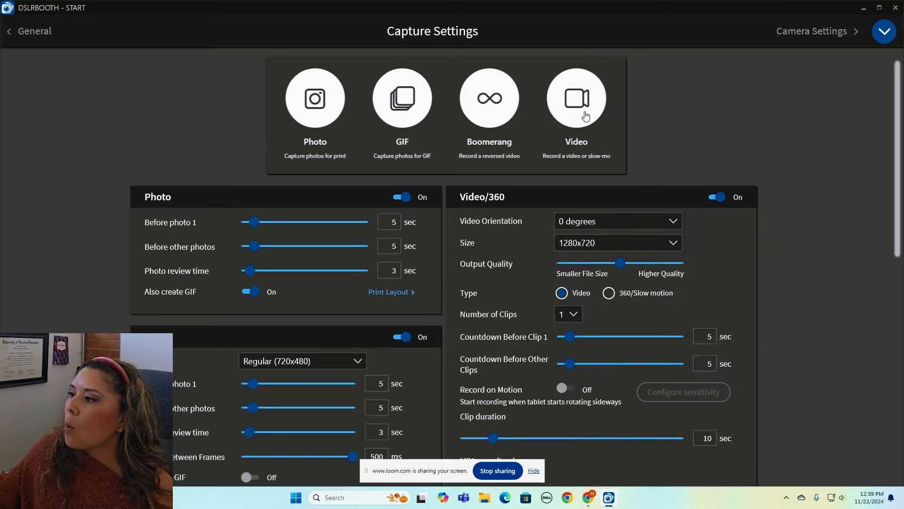
{"action": "left_click", "coordinate": [719, 198]}
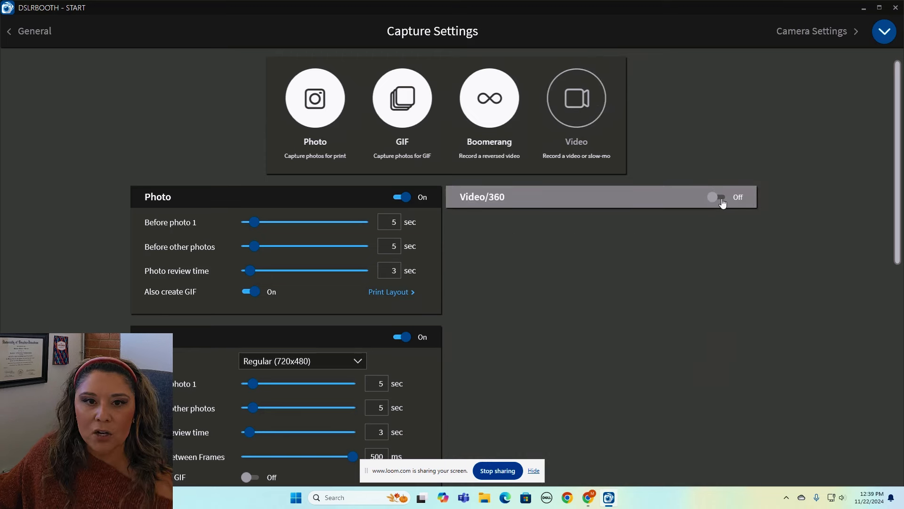
{"action": "left_click", "coordinate": [722, 201]}
{"action": "left_click", "coordinate": [721, 198]}
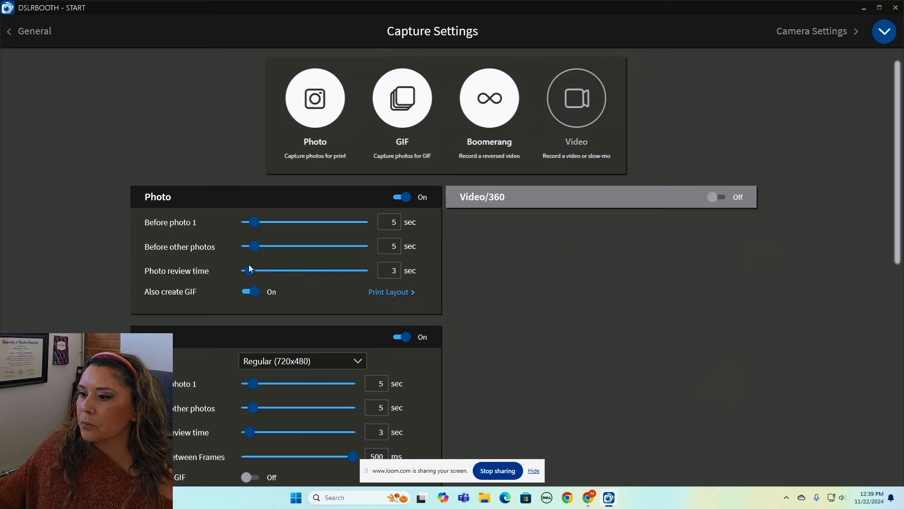
{"action": "scroll", "coordinate": [376, 248], "scroll_direction": "down", "scroll_amount": 1}
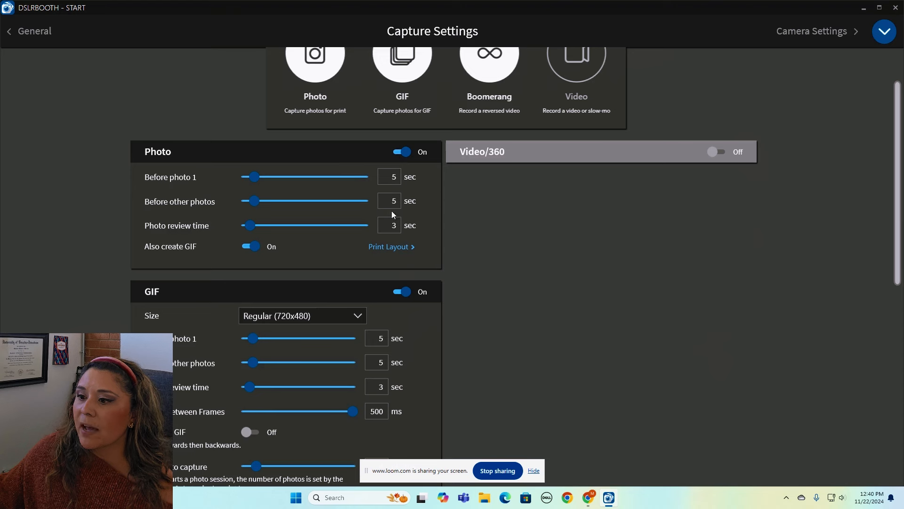
{"action": "left_click", "coordinate": [251, 246]}
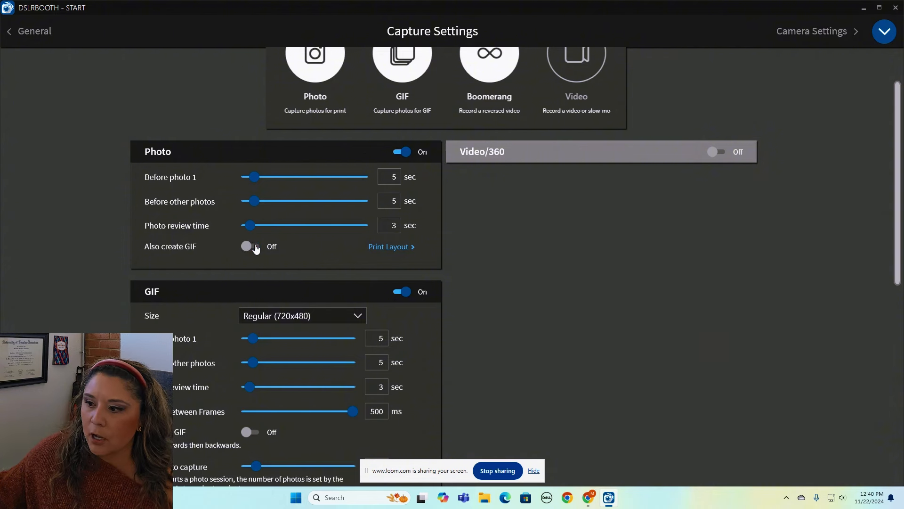
{"action": "left_click", "coordinate": [254, 247]}
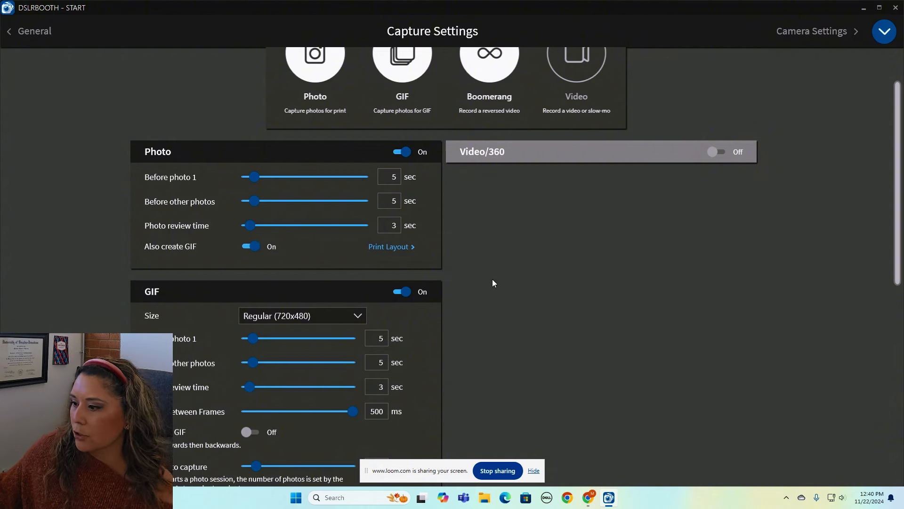
{"action": "scroll", "coordinate": [493, 279], "scroll_direction": "down", "scroll_amount": 1}
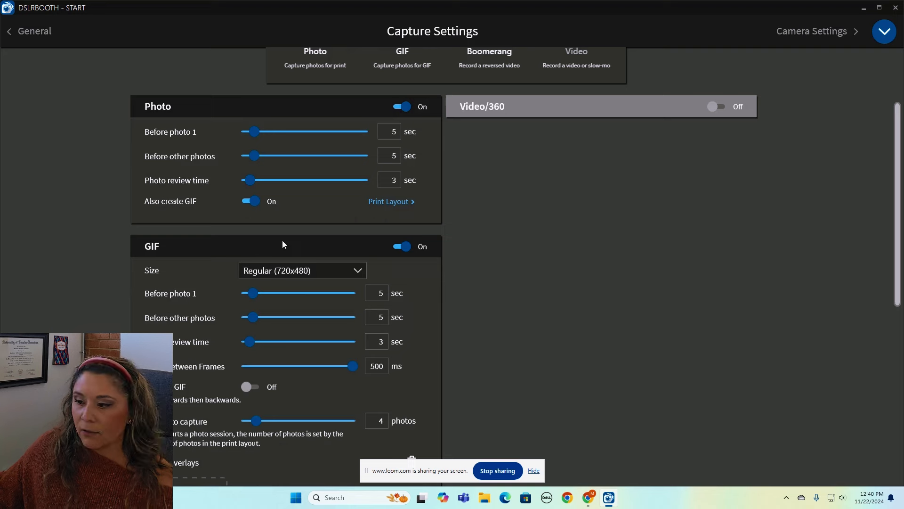
{"action": "scroll", "coordinate": [282, 244], "scroll_direction": "down", "scroll_amount": 1}
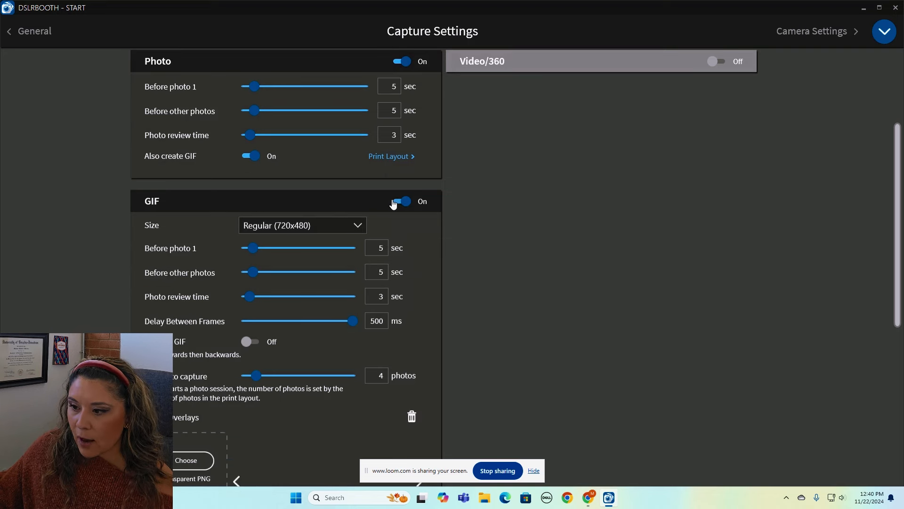
{"action": "scroll", "coordinate": [372, 291], "scroll_direction": "down", "scroll_amount": 1}
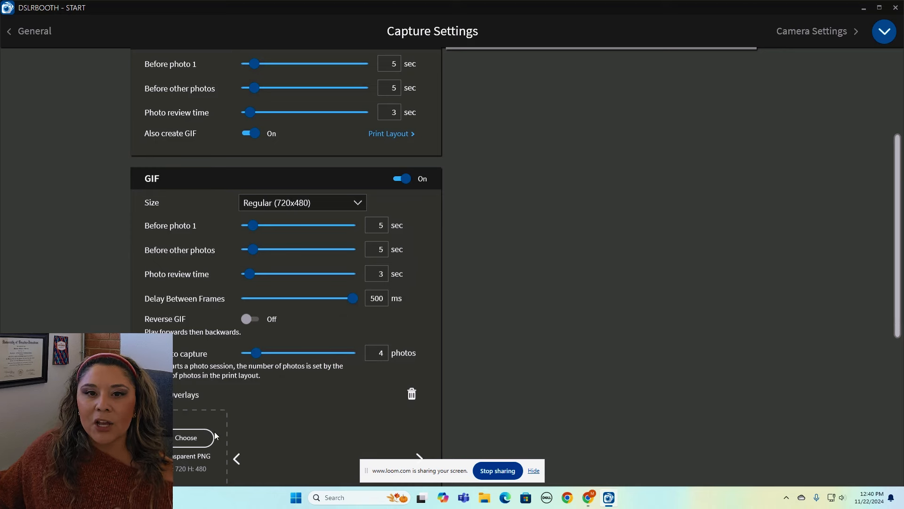
{"action": "scroll", "coordinate": [215, 436], "scroll_direction": "down", "scroll_amount": 1}
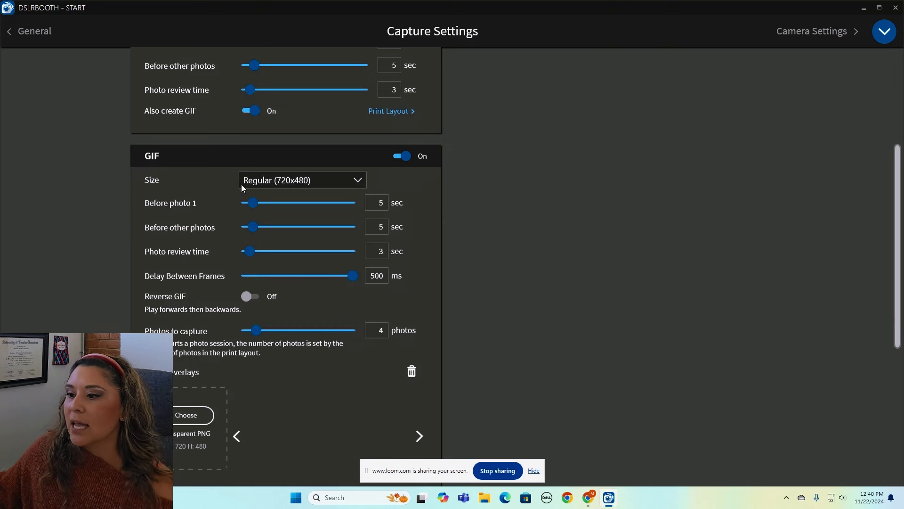
{"action": "left_click", "coordinate": [340, 180]}
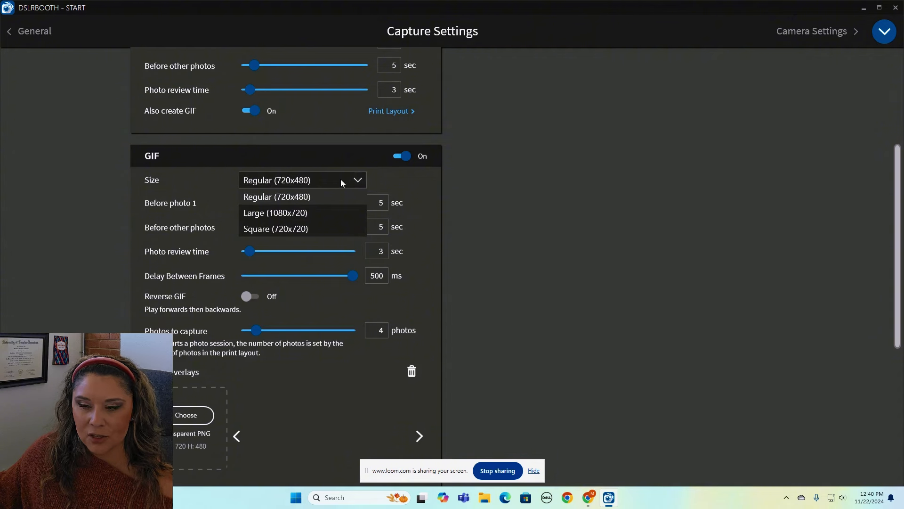
{"action": "left_click", "coordinate": [341, 179]}
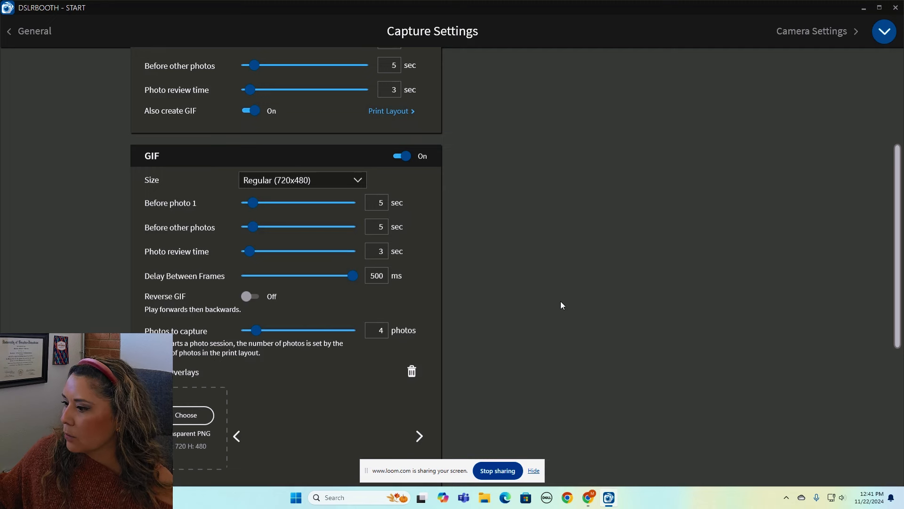
{"action": "scroll", "coordinate": [561, 302], "scroll_direction": "down", "scroll_amount": 1}
{"action": "scroll", "coordinate": [561, 301], "scroll_direction": "down", "scroll_amount": 6}
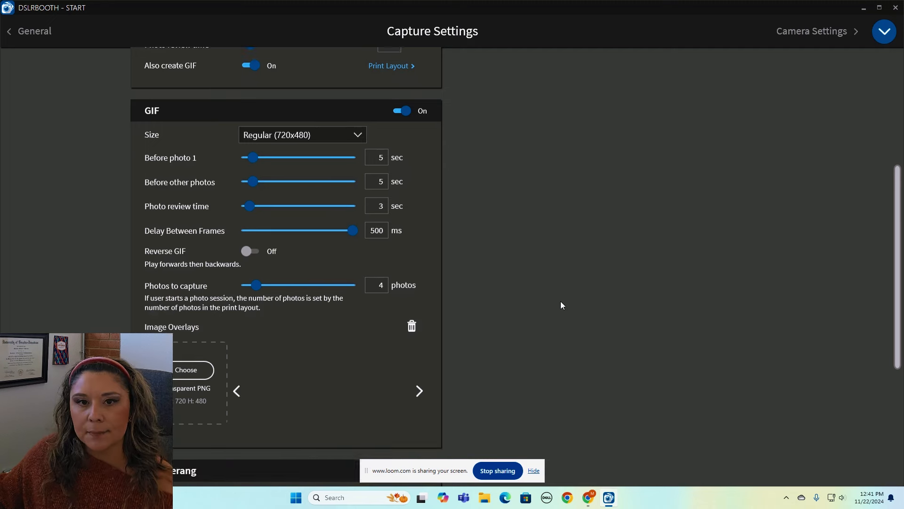
{"action": "scroll", "coordinate": [560, 306], "scroll_direction": "down", "scroll_amount": 5}
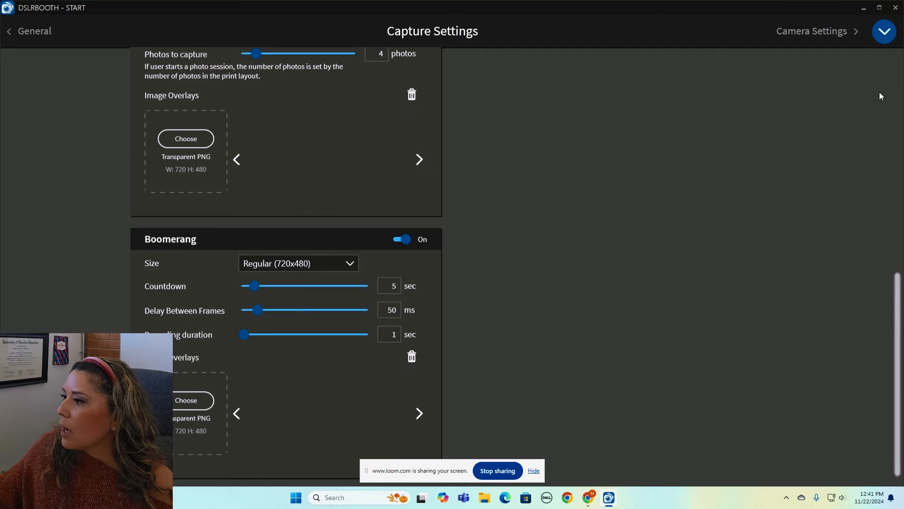
{"action": "scroll", "coordinate": [896, 257], "scroll_direction": "up", "scroll_amount": 5}
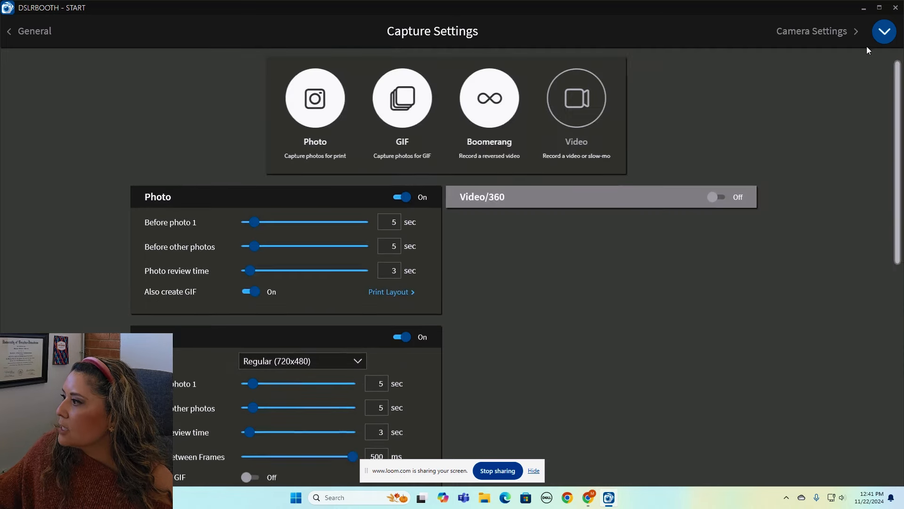
Expand the settings menu panel from the Capture Settings page.
{"action": "left_click", "coordinate": [884, 32]}
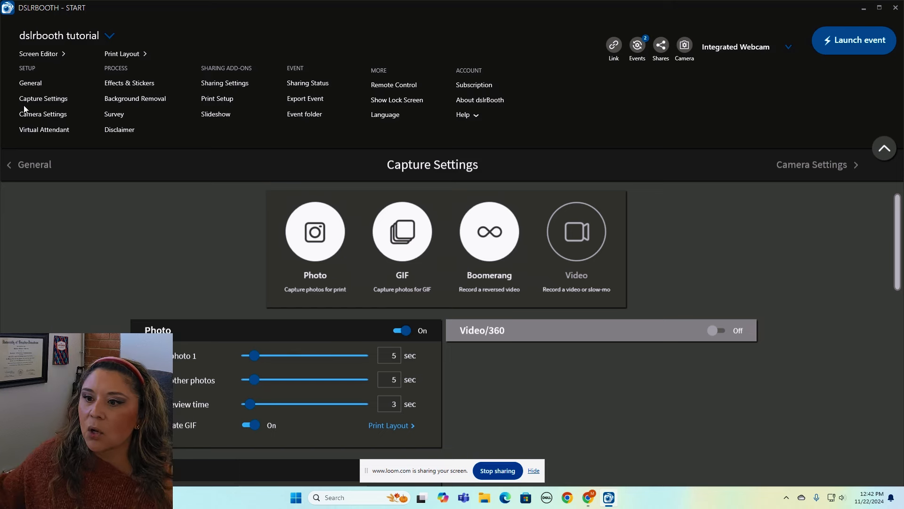
Go to Virtual Attendant, keeping the Audio - American Female style, and scroll the page.
{"action": "left_click", "coordinate": [54, 129]}
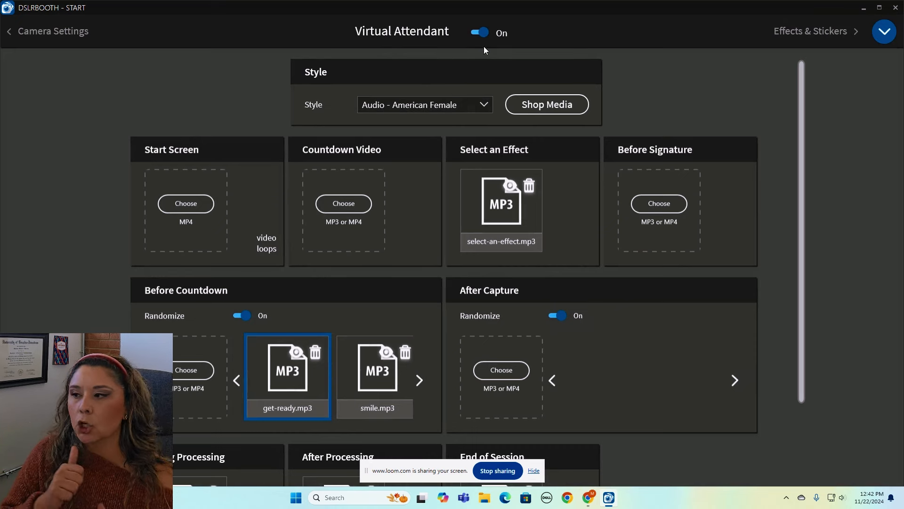
{"action": "left_click", "coordinate": [487, 106]}
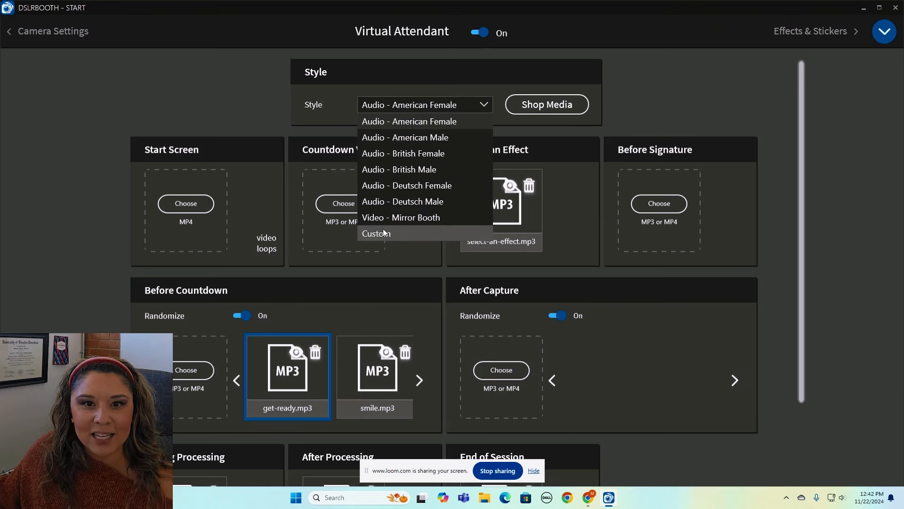
{"action": "left_click", "coordinate": [471, 79]}
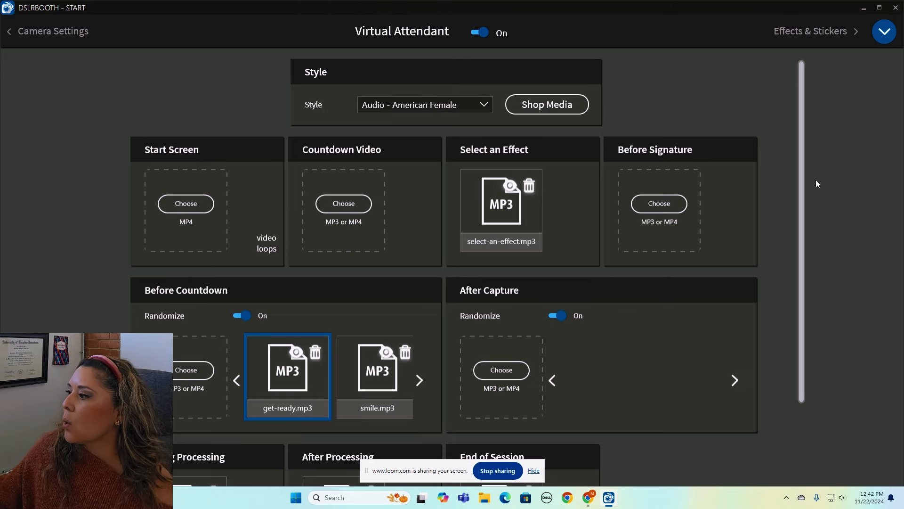
{"action": "left_click_drag", "start_coordinate": [802, 96], "coordinate": [801, 145]}
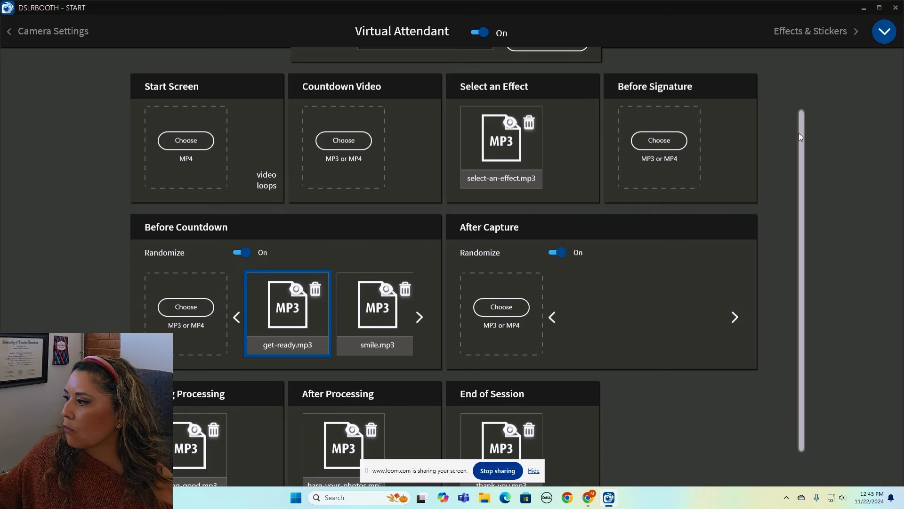
Turn off Randomize for Before Countdown clips and expand the settings menu.
{"action": "scroll", "coordinate": [800, 131], "scroll_direction": "down", "scroll_amount": 1}
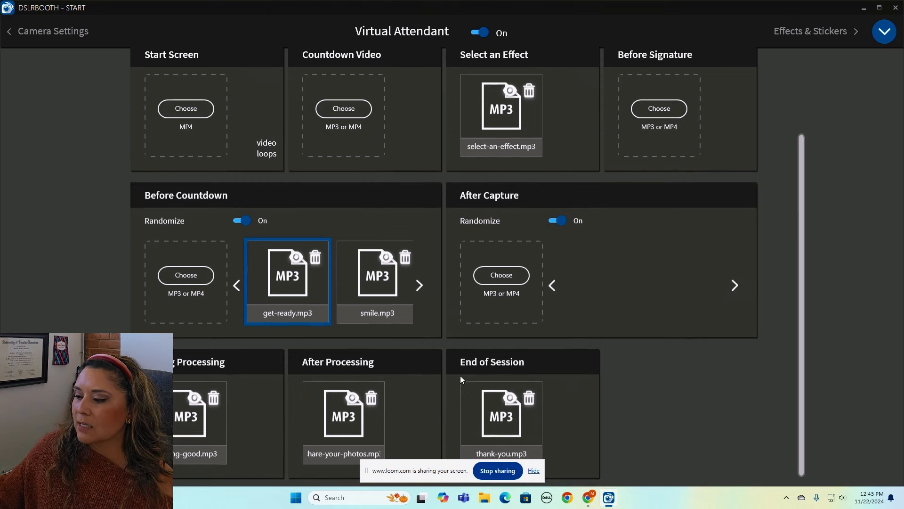
{"action": "left_click", "coordinate": [242, 220]}
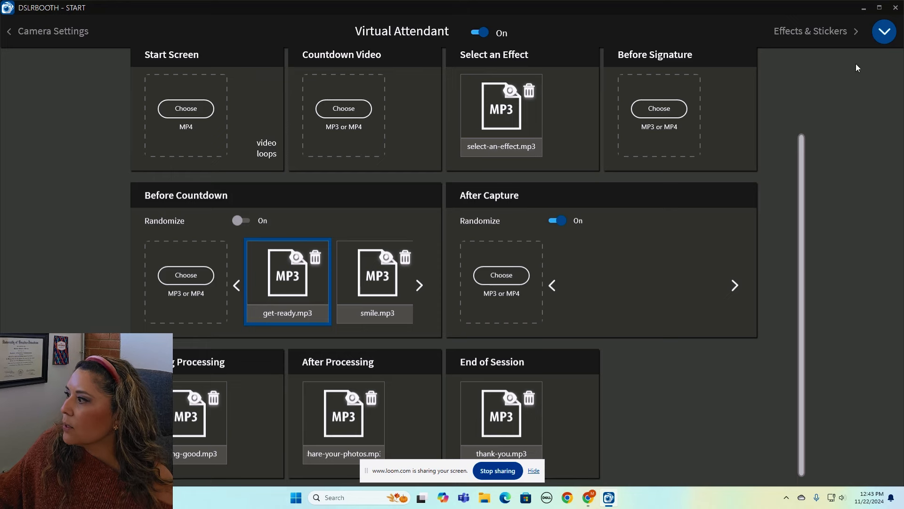
{"action": "left_click", "coordinate": [884, 31]}
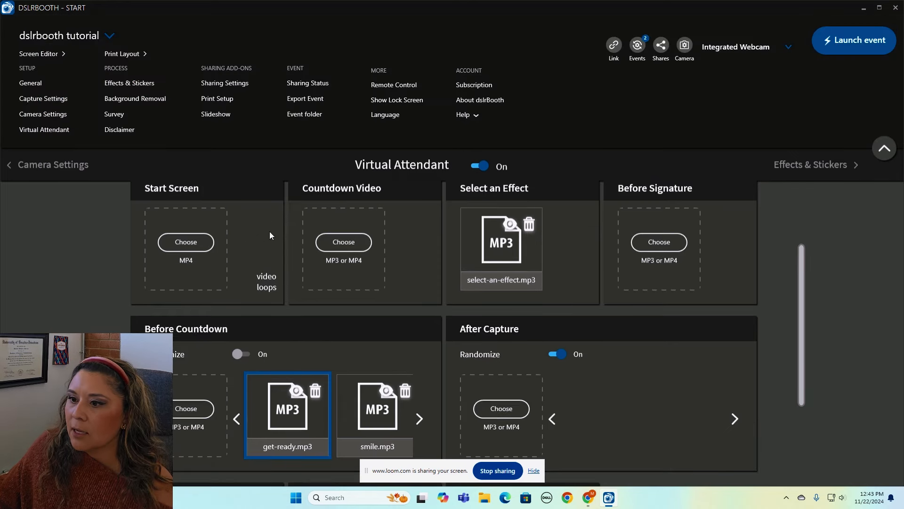
Go to Print Layout, start a new template, and show the preset layout choices.
{"action": "left_click", "coordinate": [123, 53]}
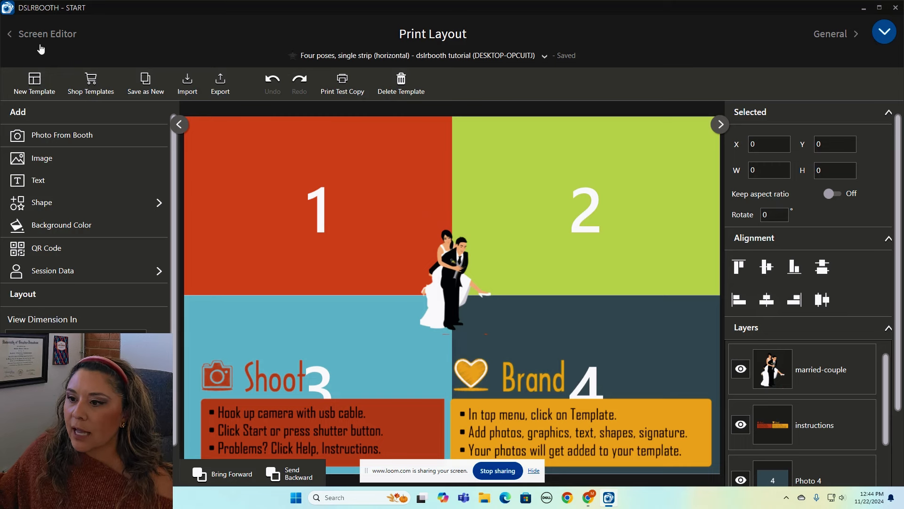
{"action": "left_click", "coordinate": [35, 83]}
{"action": "left_click", "coordinate": [452, 261]}
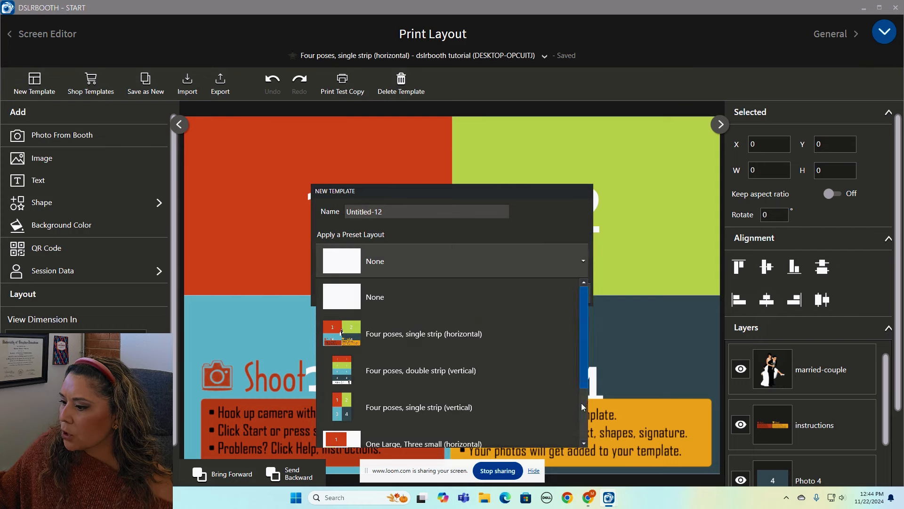
Create the Untitled-12 template from the 'One Pose, single strip (horizontal)' preset.
{"action": "scroll", "coordinate": [584, 409], "scroll_direction": "down", "scroll_amount": 3}
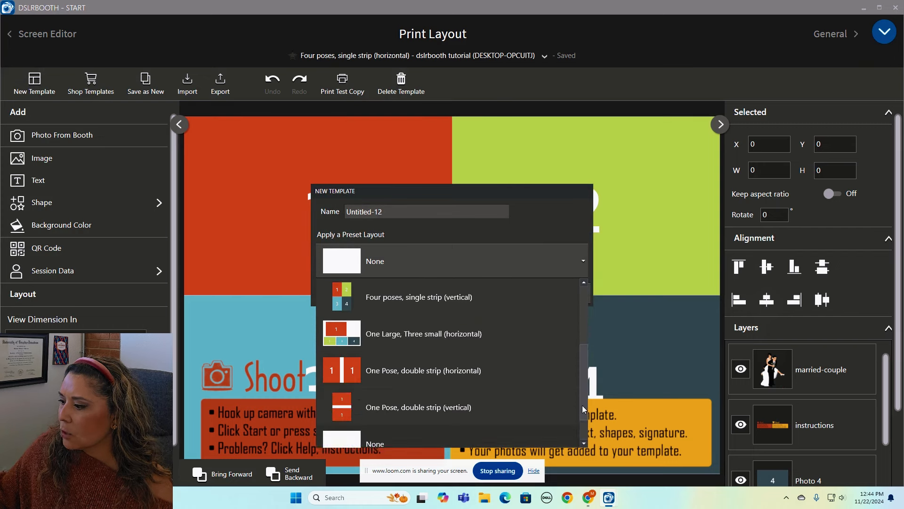
{"action": "scroll", "coordinate": [584, 428], "scroll_direction": "down", "scroll_amount": 1}
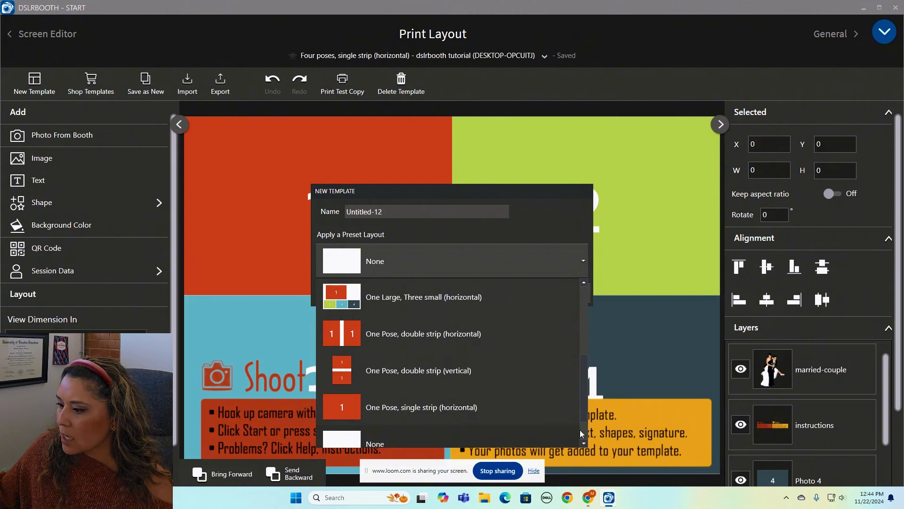
{"action": "scroll", "coordinate": [581, 429], "scroll_direction": "down", "scroll_amount": 1}
{"action": "left_click", "coordinate": [419, 376]}
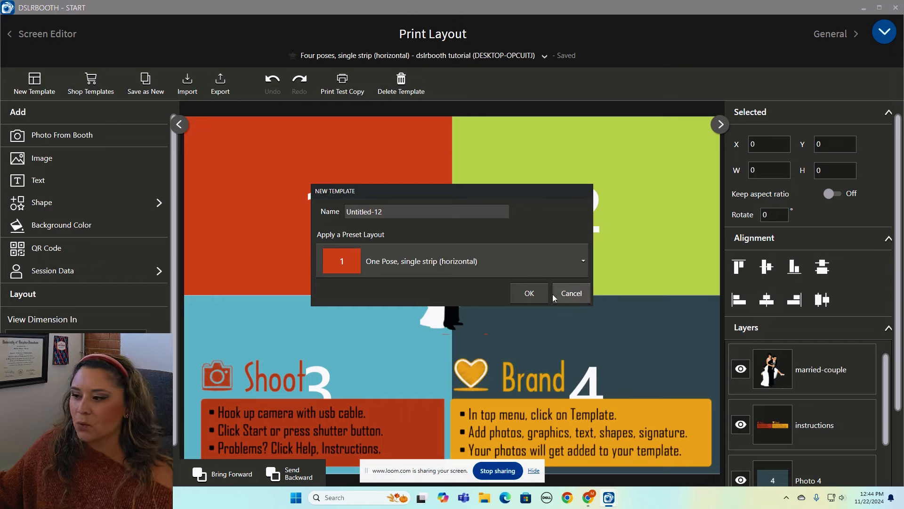
{"action": "left_click", "coordinate": [529, 293]}
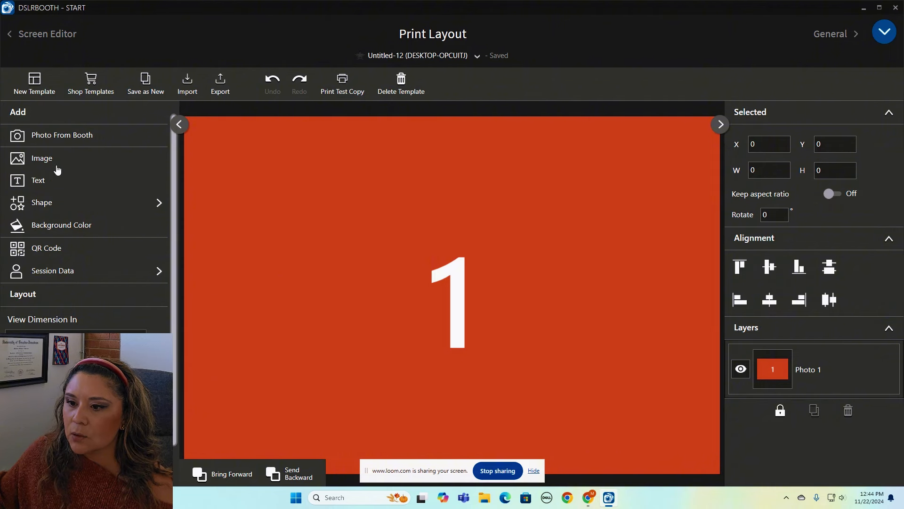
Import the Merry Christmas Horizontal #1 Template (6x4) image from Downloads and send it behind Photo 1.
{"action": "left_click", "coordinate": [41, 160]}
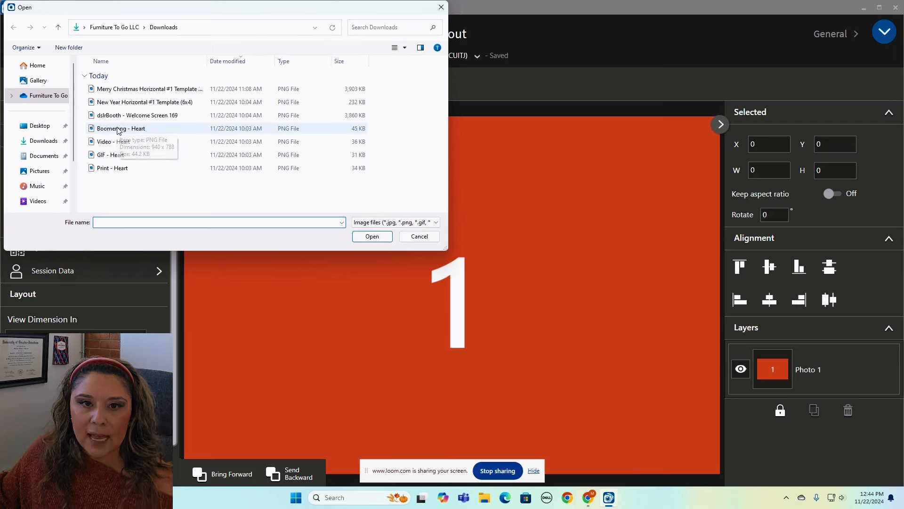
{"action": "left_click", "coordinate": [130, 89]}
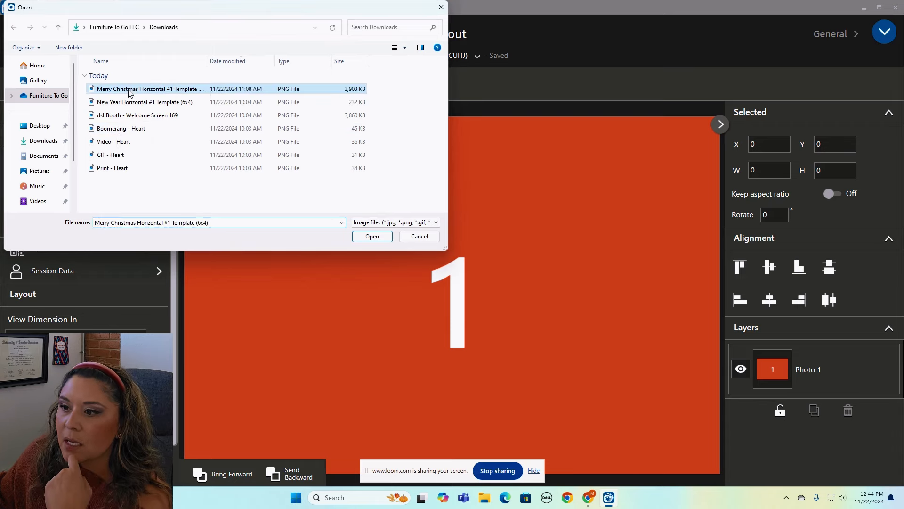
{"action": "left_click", "coordinate": [372, 236]}
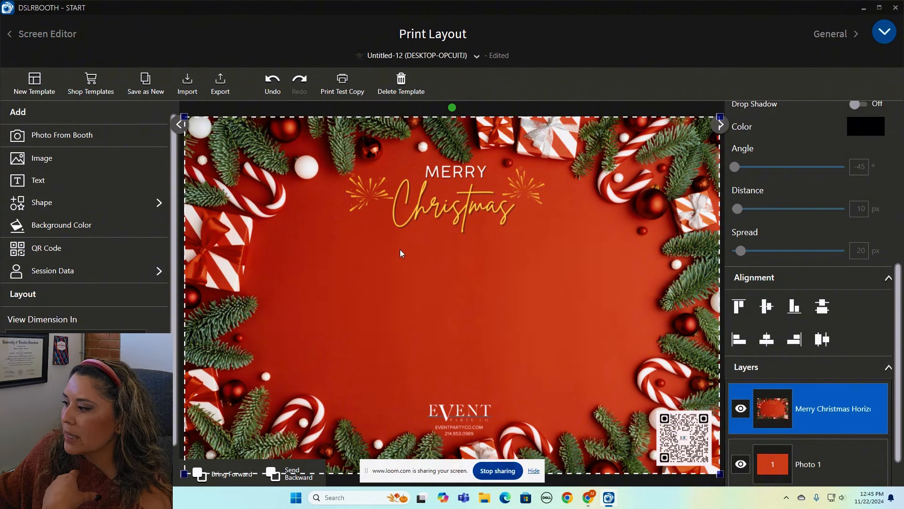
{"action": "left_click", "coordinate": [286, 476]}
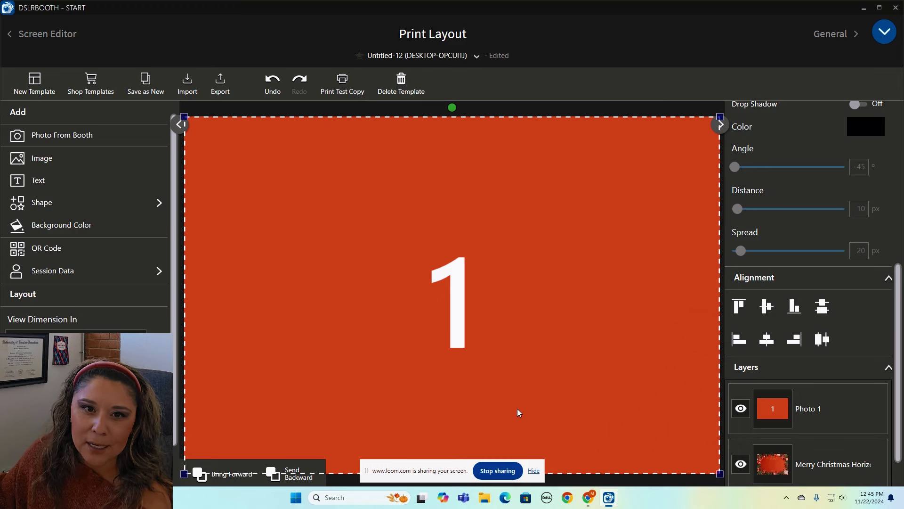
Shrink the Photo 1 frame and stretch the Christmas background to fill the whole canvas.
{"action": "left_click_drag", "start_coordinate": [719, 475], "coordinate": [563, 400]}
{"action": "left_click_drag", "start_coordinate": [493, 302], "coordinate": [499, 338]}
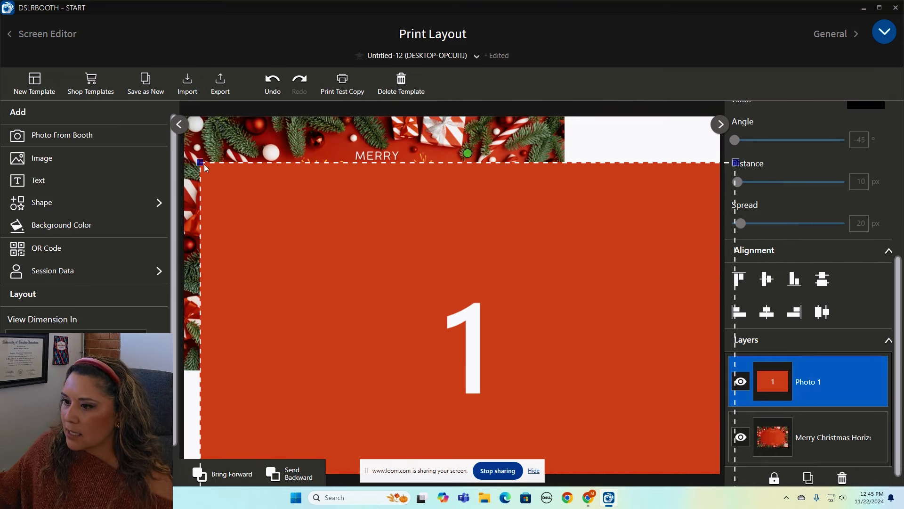
{"action": "left_click_drag", "start_coordinate": [200, 162], "coordinate": [435, 282]}
{"action": "left_click_drag", "start_coordinate": [476, 311], "coordinate": [400, 218]}
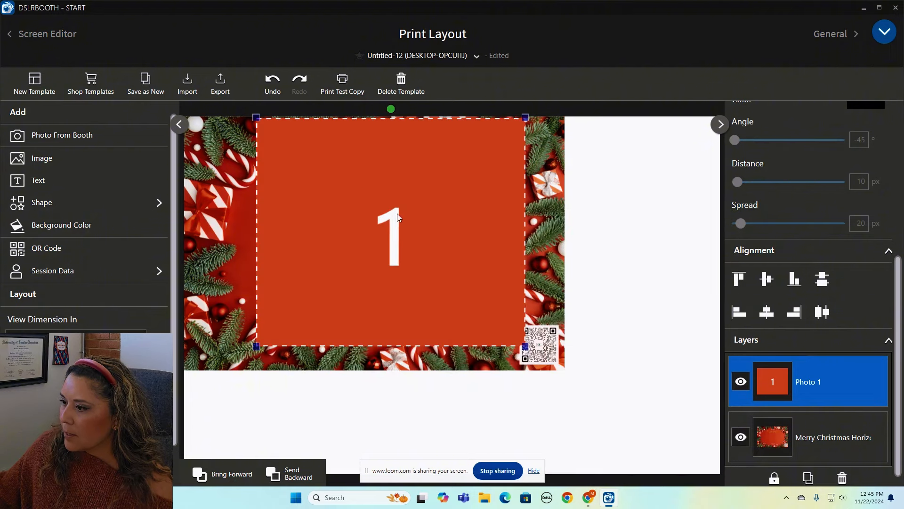
{"action": "left_click_drag", "start_coordinate": [528, 348], "coordinate": [495, 322]}
{"action": "left_click_drag", "start_coordinate": [413, 233], "coordinate": [403, 257]}
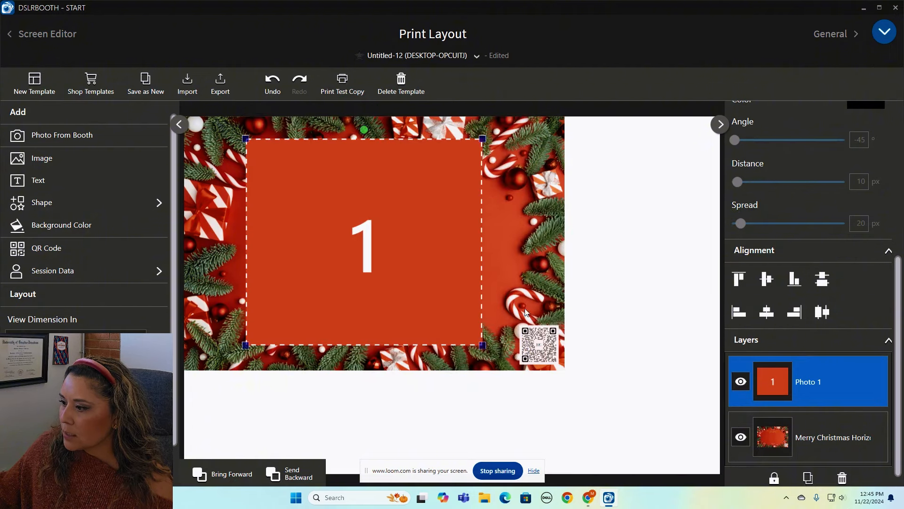
{"action": "left_click", "coordinate": [556, 358]}
{"action": "left_click_drag", "start_coordinate": [565, 369], "coordinate": [721, 472]}
Resize and centre Photo 1 between the Merry Christmas lettering and the EVENT logo.
{"action": "left_click", "coordinate": [482, 268]}
{"action": "left_click_drag", "start_coordinate": [481, 268], "coordinate": [564, 345]}
{"action": "left_click_drag", "start_coordinate": [562, 215], "coordinate": [559, 278]}
{"action": "left_click_drag", "start_coordinate": [505, 331], "coordinate": [511, 289]}
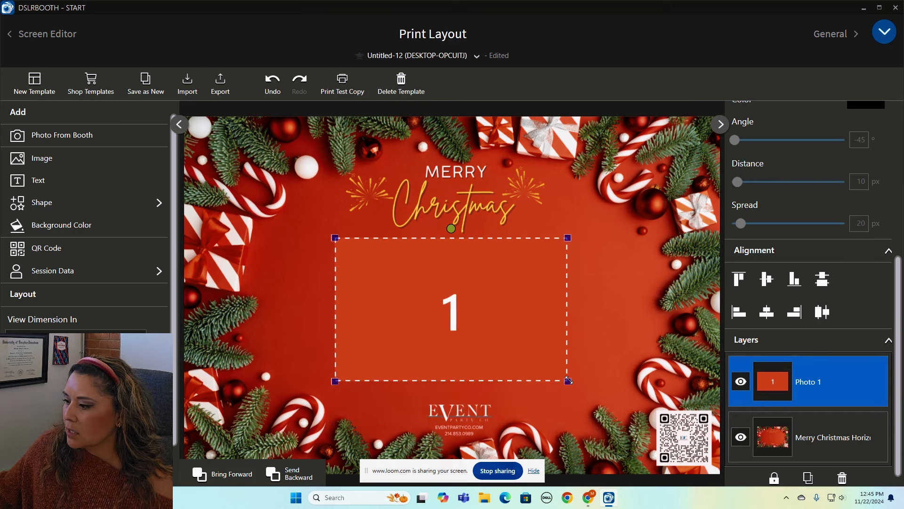
{"action": "left_click_drag", "start_coordinate": [568, 375], "coordinate": [570, 397]}
{"action": "left_click_drag", "start_coordinate": [545, 358], "coordinate": [552, 358]}
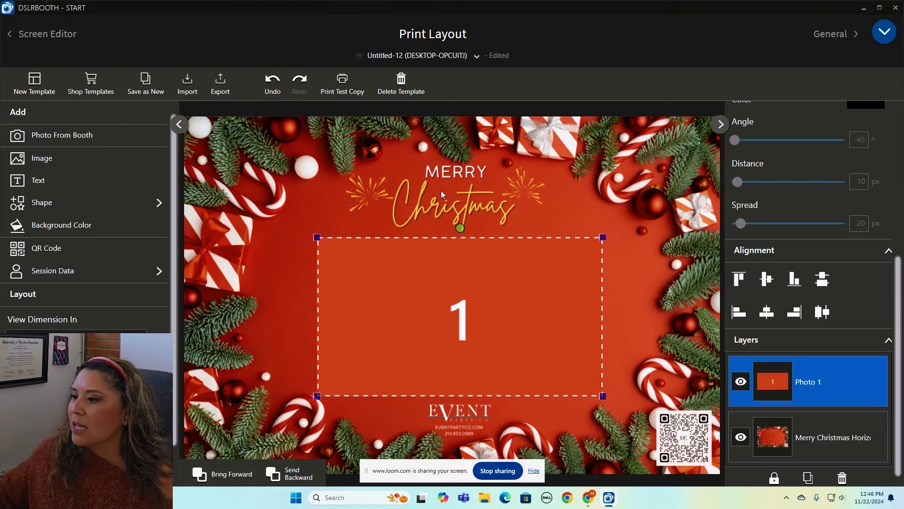
{"action": "left_click_drag", "start_coordinate": [317, 237], "coordinate": [304, 228]}
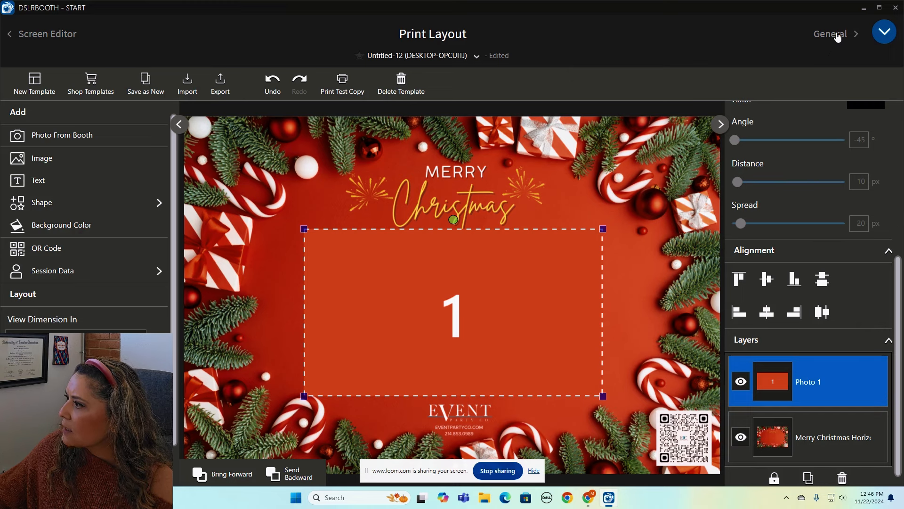
In Effects & Stickers, enable Beauty Filter and Filters with Ask User to Choose, opening filter configuration.
{"action": "left_click", "coordinate": [883, 34]}
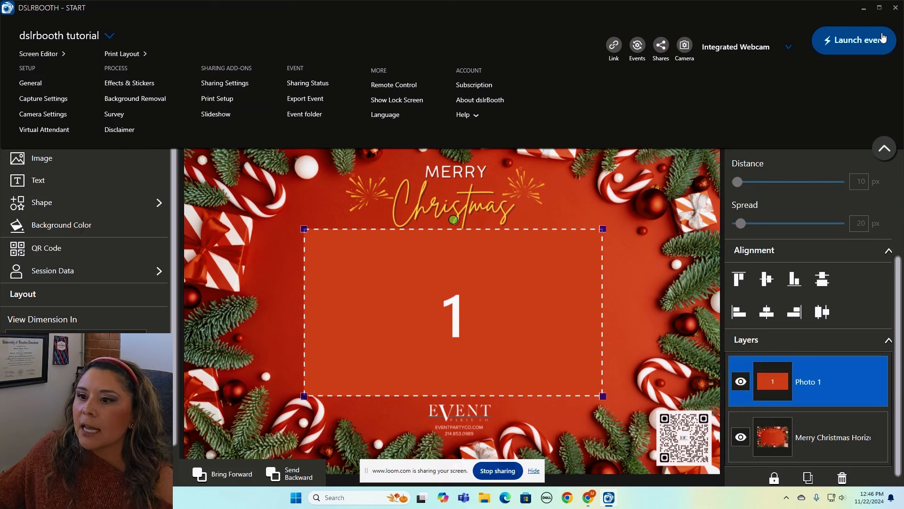
{"action": "left_click", "coordinate": [141, 84]}
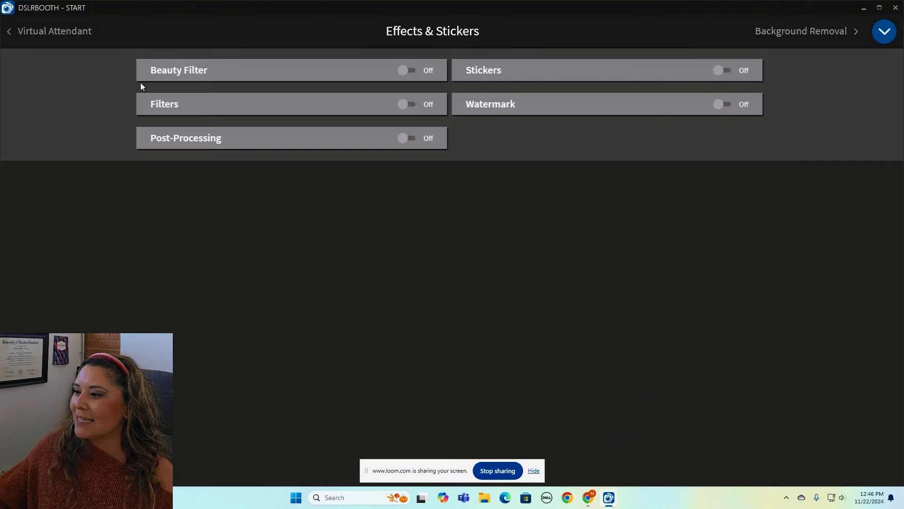
{"action": "left_click", "coordinate": [409, 71]}
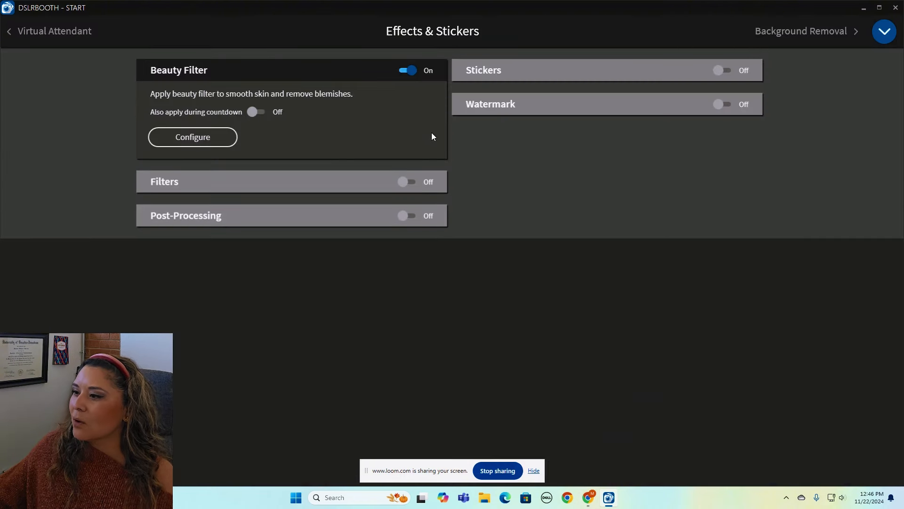
{"action": "left_click", "coordinate": [407, 182]}
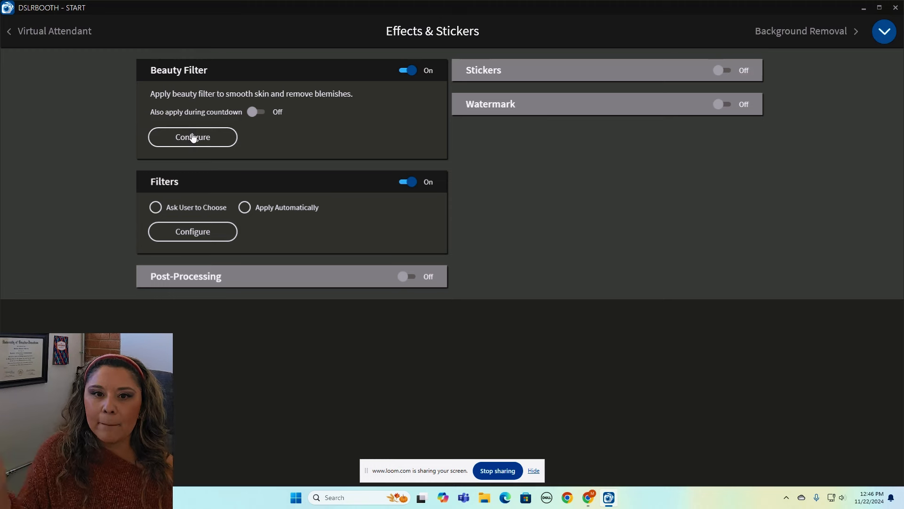
{"action": "left_click", "coordinate": [221, 210]}
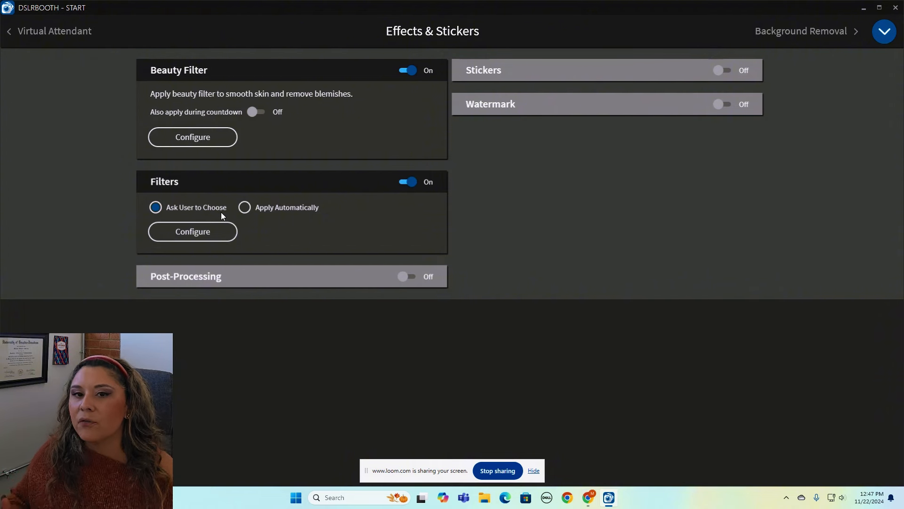
{"action": "left_click", "coordinate": [193, 231]}
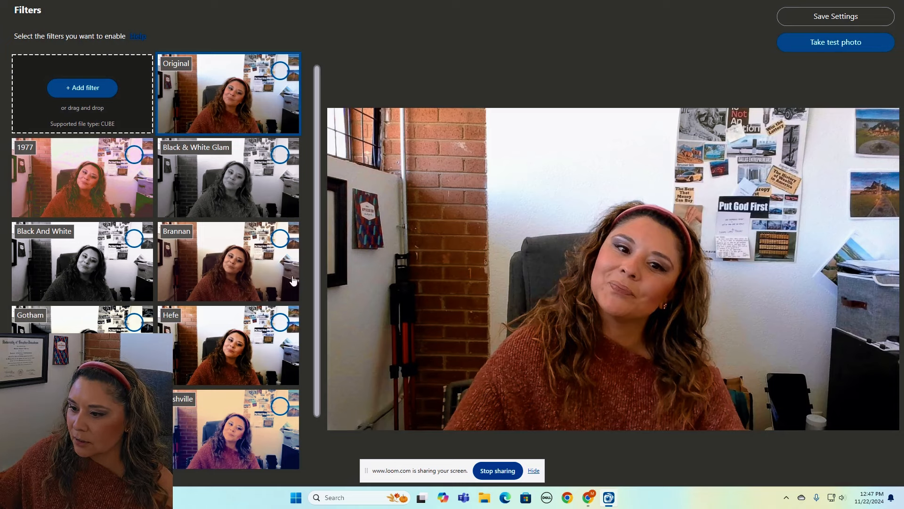
Tick Original, 1977, Black & White, B&W Glam, Brannan, Gotham, Hefe, Lord Kelvin and Nashville, then save.
{"action": "scroll", "coordinate": [315, 335], "scroll_direction": "down", "scroll_amount": 2}
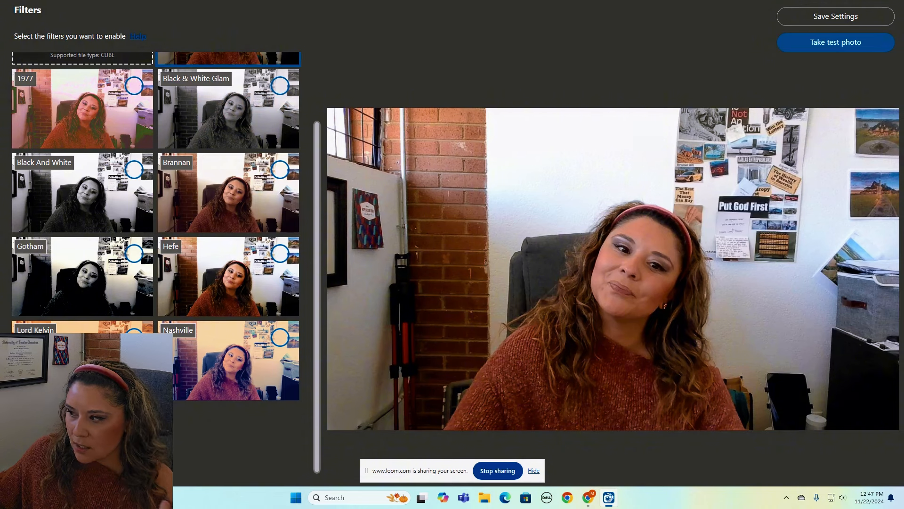
{"action": "left_click", "coordinate": [134, 331]}
{"action": "left_click", "coordinate": [134, 253]}
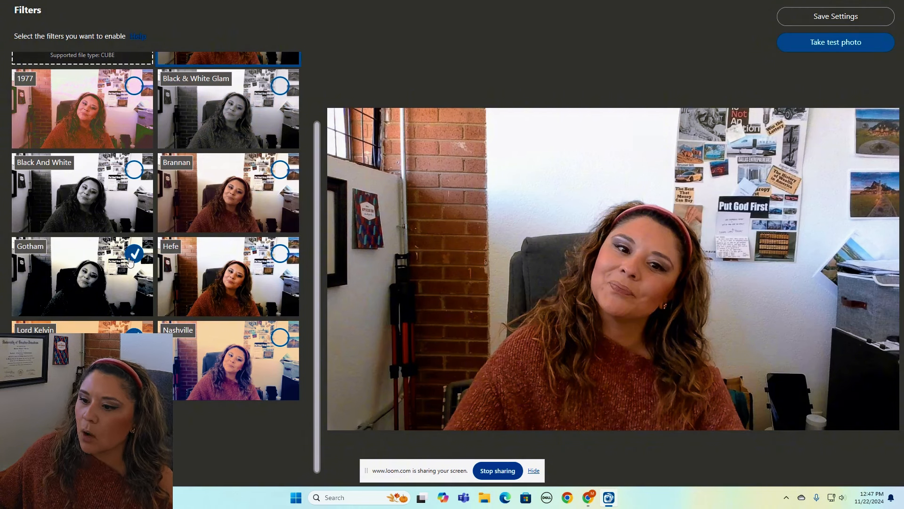
{"action": "left_click", "coordinate": [135, 170]}
{"action": "left_click", "coordinate": [280, 169]}
{"action": "left_click", "coordinate": [280, 254]}
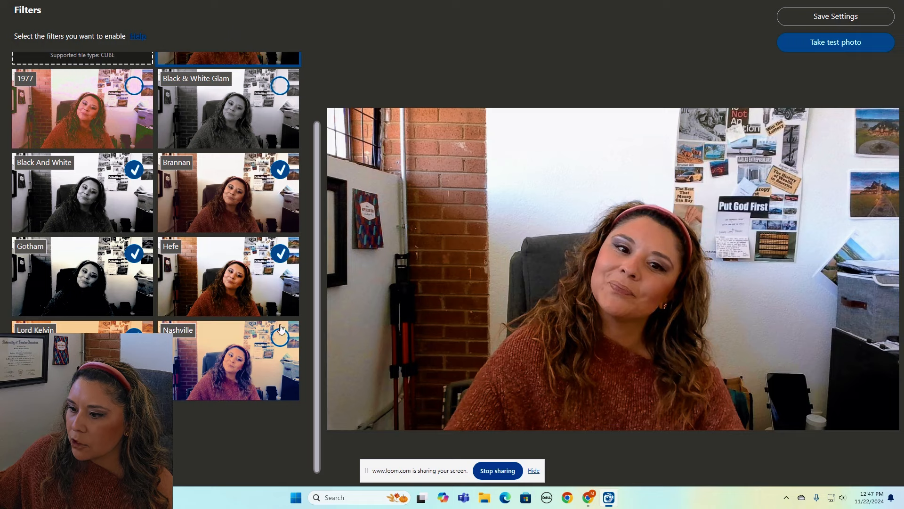
{"action": "left_click", "coordinate": [281, 336]}
{"action": "scroll", "coordinate": [318, 327], "scroll_direction": "up", "scroll_amount": 2}
{"action": "left_click", "coordinate": [135, 155]}
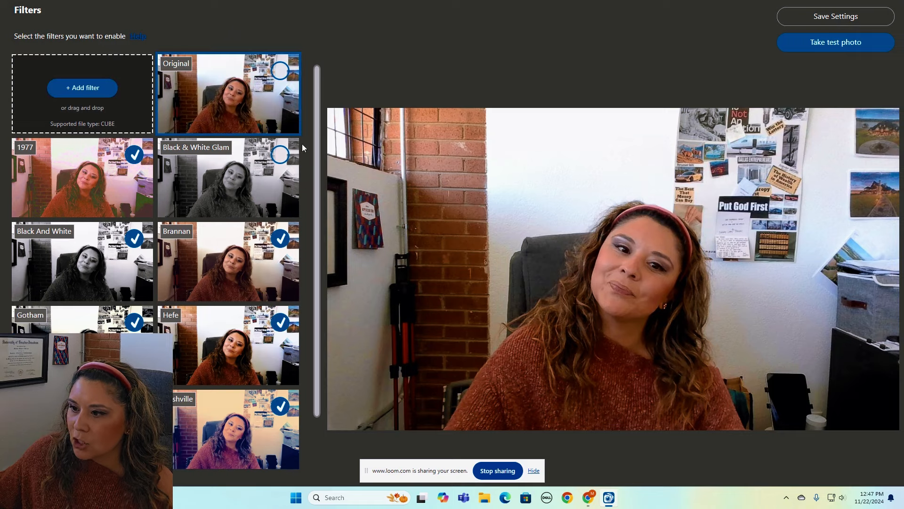
{"action": "left_click", "coordinate": [280, 154]}
{"action": "left_click", "coordinate": [279, 73]}
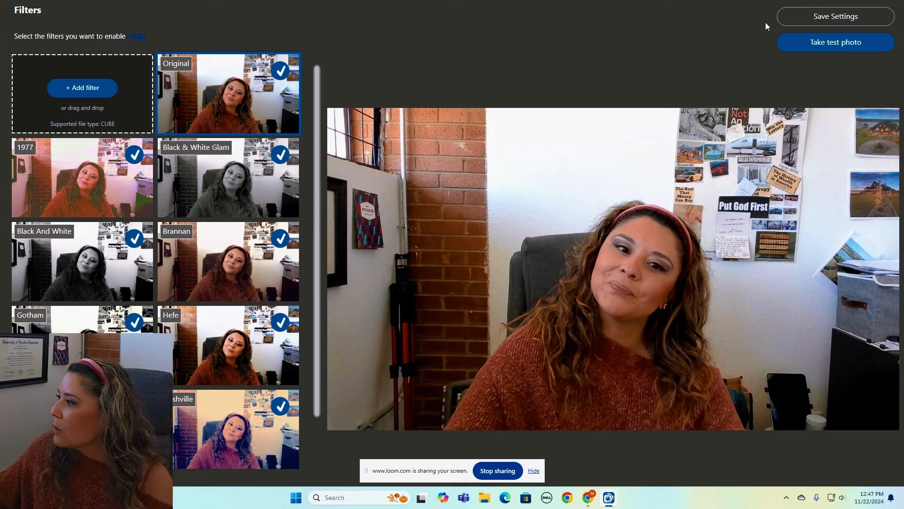
{"action": "left_click", "coordinate": [802, 21]}
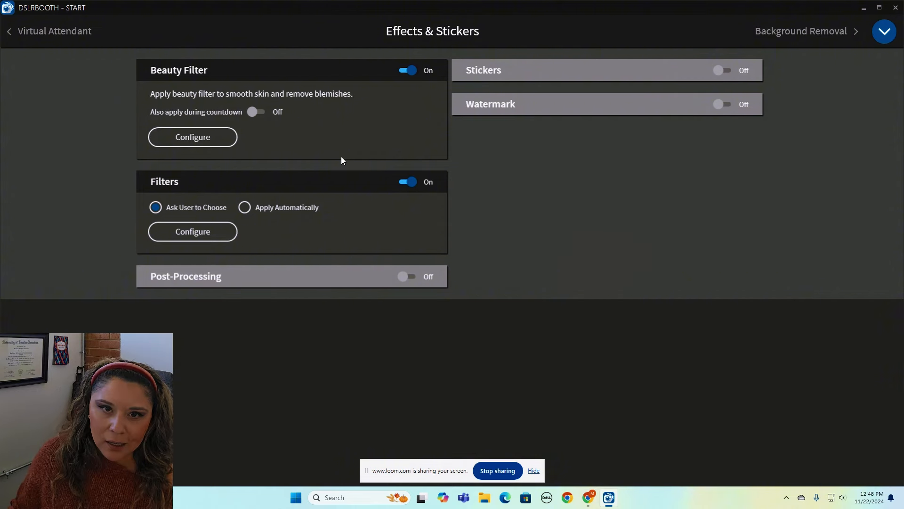
Switch Stickers on and return Watermark to off after briefly enabling it.
{"action": "left_click", "coordinate": [724, 71]}
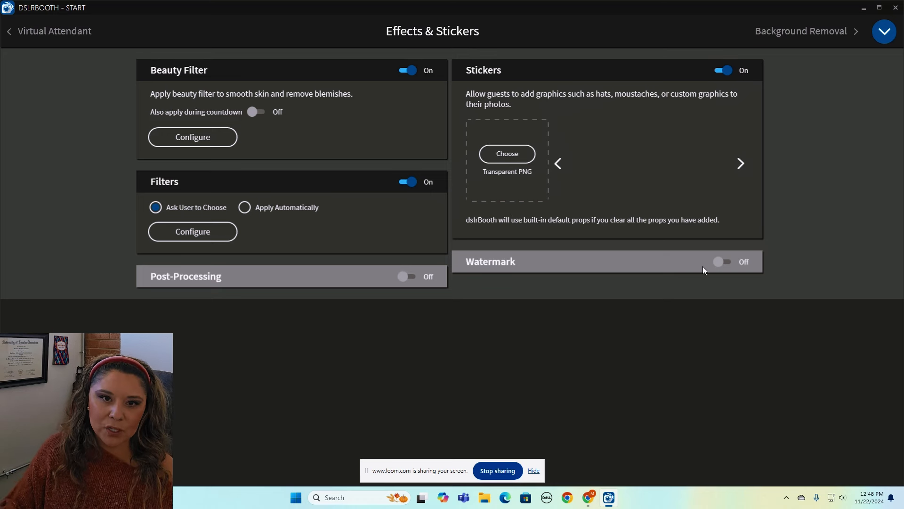
{"action": "left_click", "coordinate": [724, 262]}
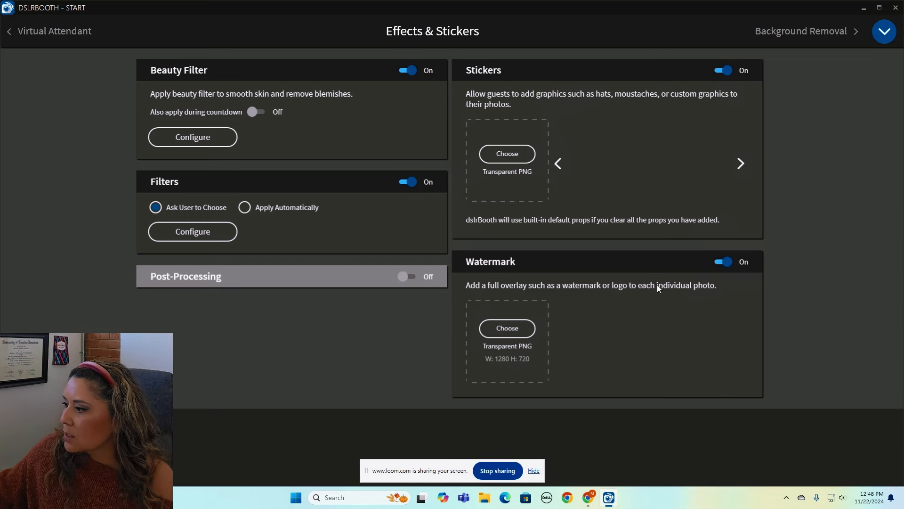
{"action": "left_click", "coordinate": [723, 261]}
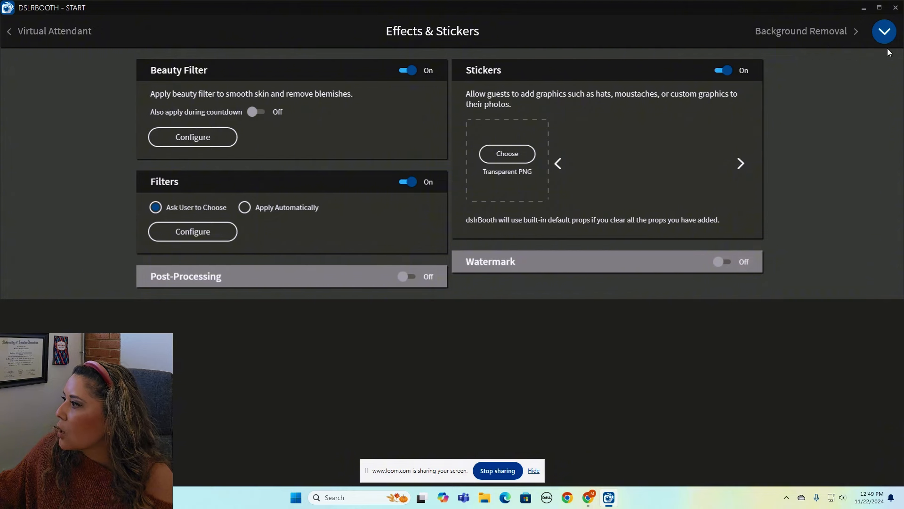
{"action": "left_click", "coordinate": [884, 32]}
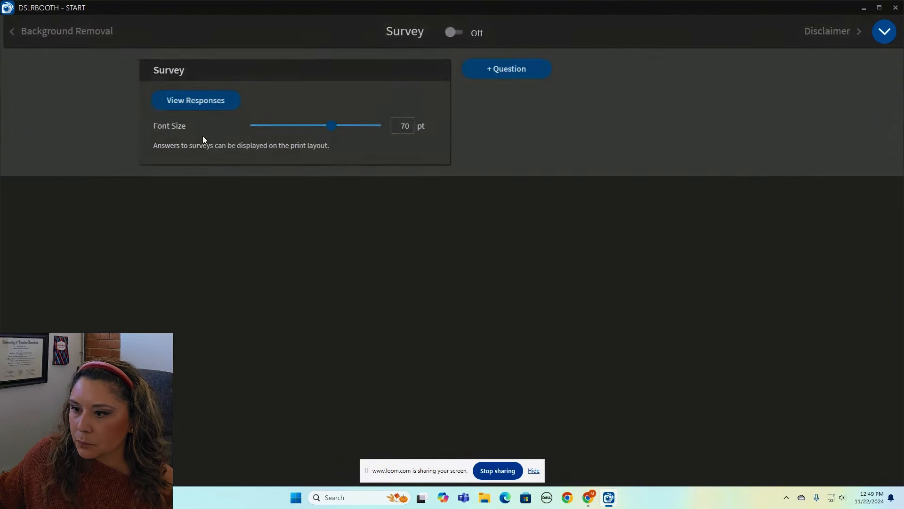
Go to the Survey page, where the survey is off and answer font size is 70 pt.
{"action": "left_click", "coordinate": [118, 115]}
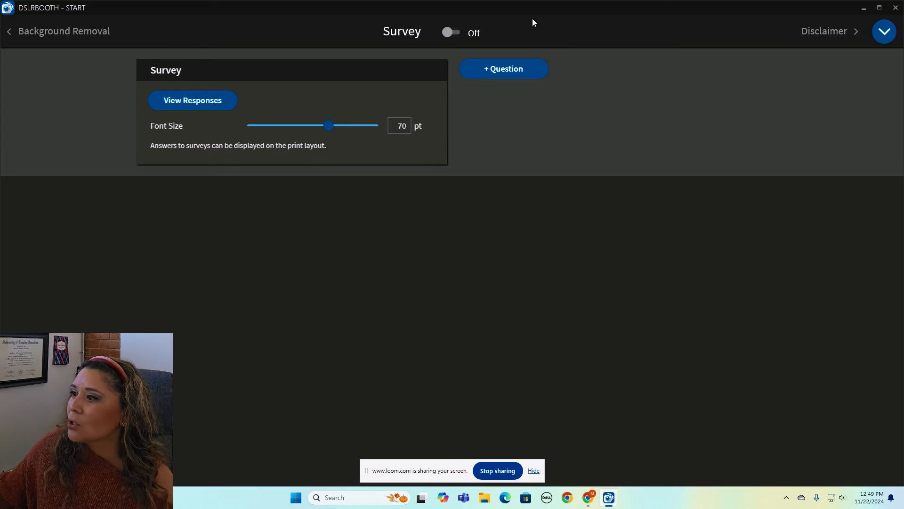
{"action": "left_click", "coordinate": [884, 31]}
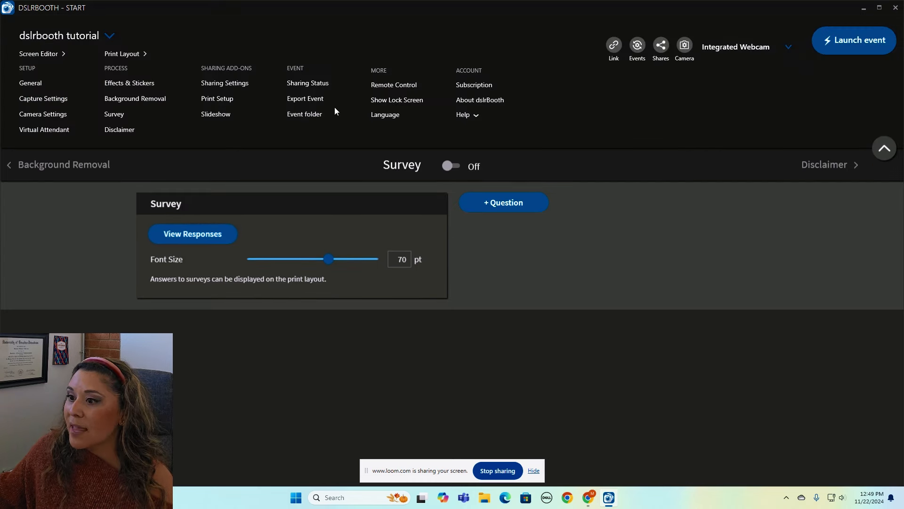
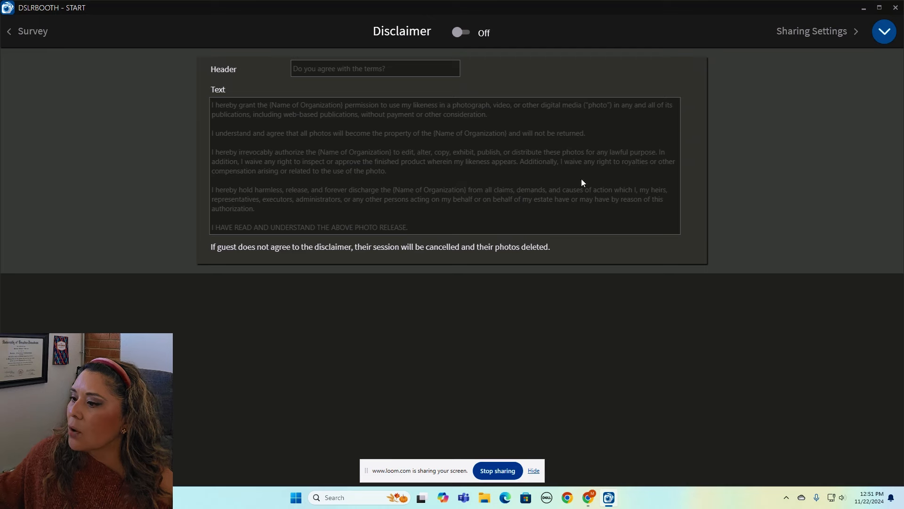
Leave the guest disclaimer off and bring up the main dslrBooth menu.
{"action": "left_click", "coordinate": [884, 33]}
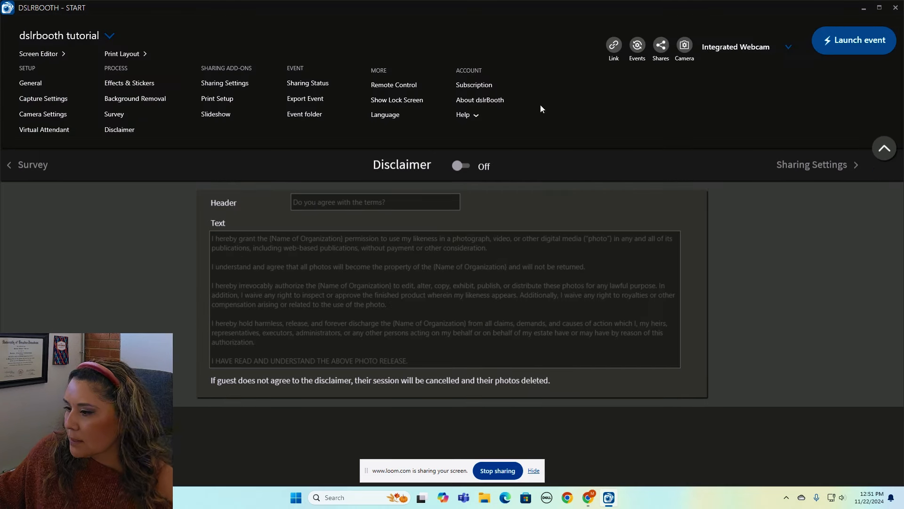
Go to Sharing Settings, where email and SMS sharing are switched on.
{"action": "left_click", "coordinate": [232, 84]}
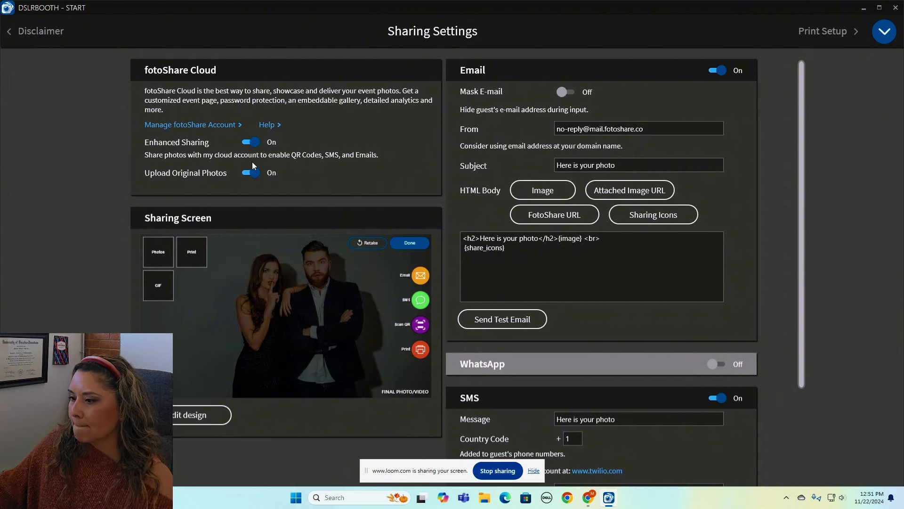
{"action": "mouse_move", "coordinate": [589, 504]}
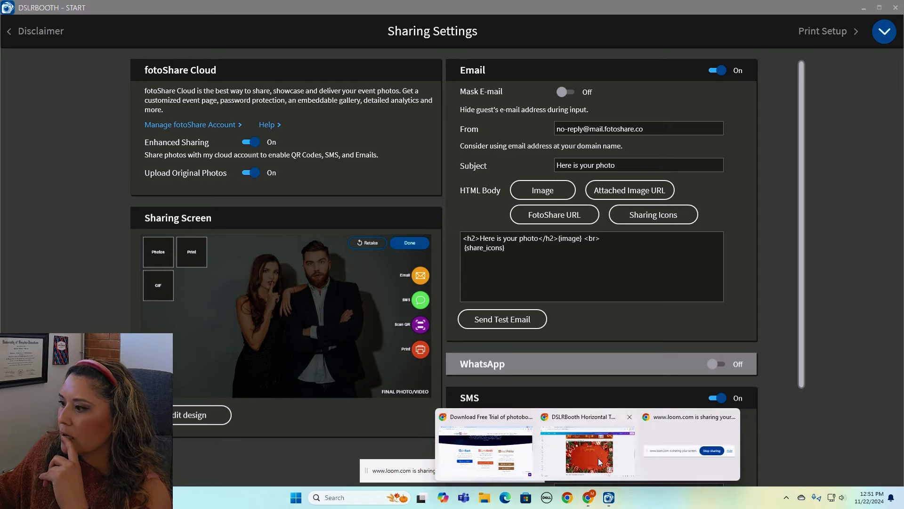
View the fotoShare Cloud homepage on fotoshare.co in Chrome, then return to dslrBooth Sharing Settings.
{"action": "mouse_move", "coordinate": [577, 446]}
{"action": "left_click", "coordinate": [486, 450]}
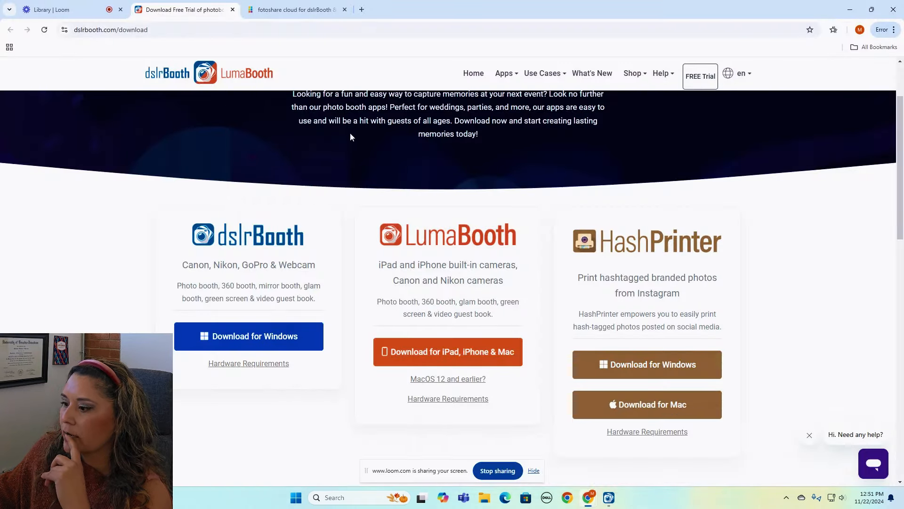
{"action": "left_click", "coordinate": [289, 4]}
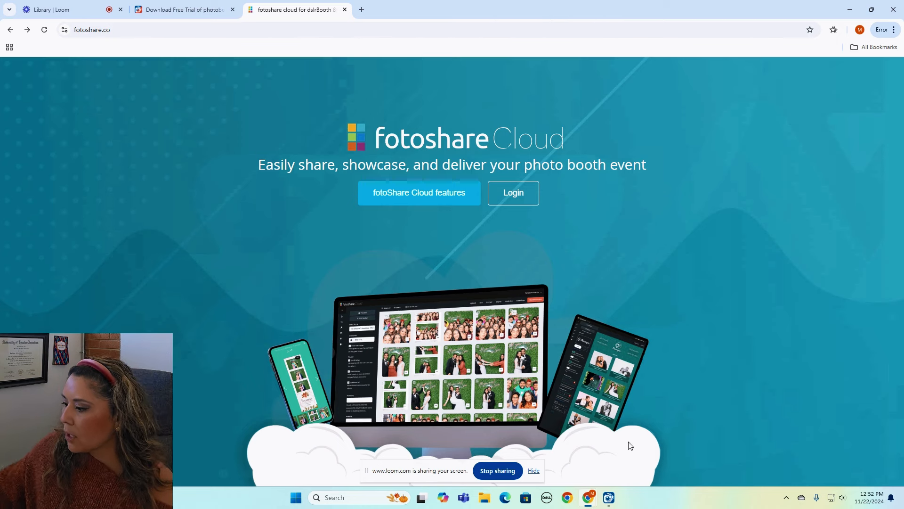
{"action": "left_click", "coordinate": [611, 497]}
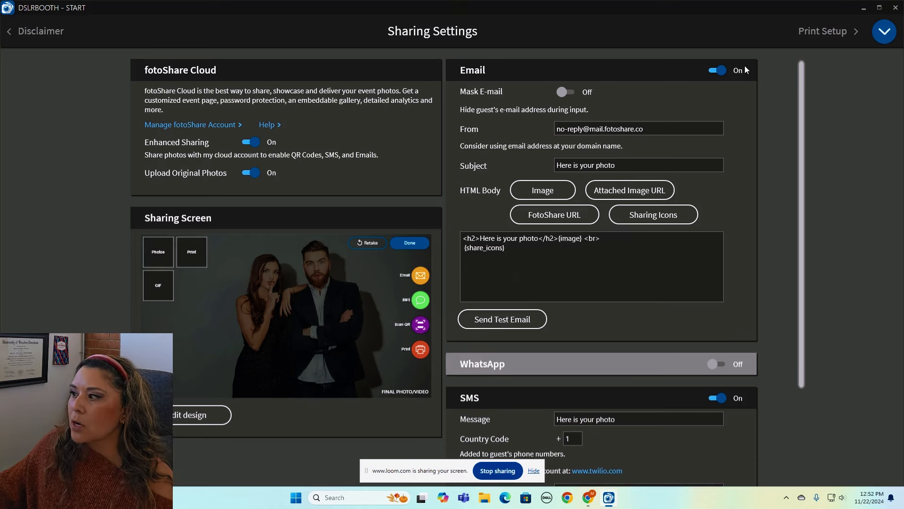
{"action": "left_click_drag", "start_coordinate": [650, 129], "coordinate": [539, 139]}
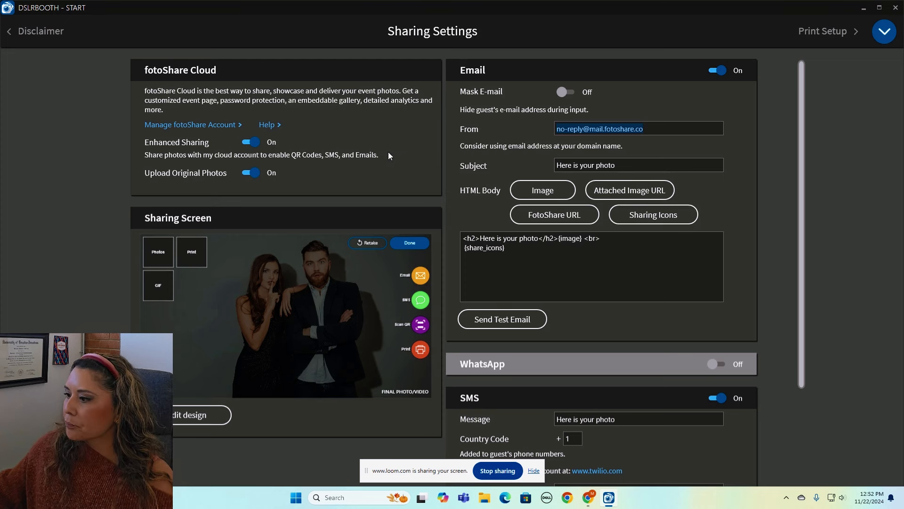
{"action": "left_click_drag", "start_coordinate": [627, 165], "coordinate": [533, 172]}
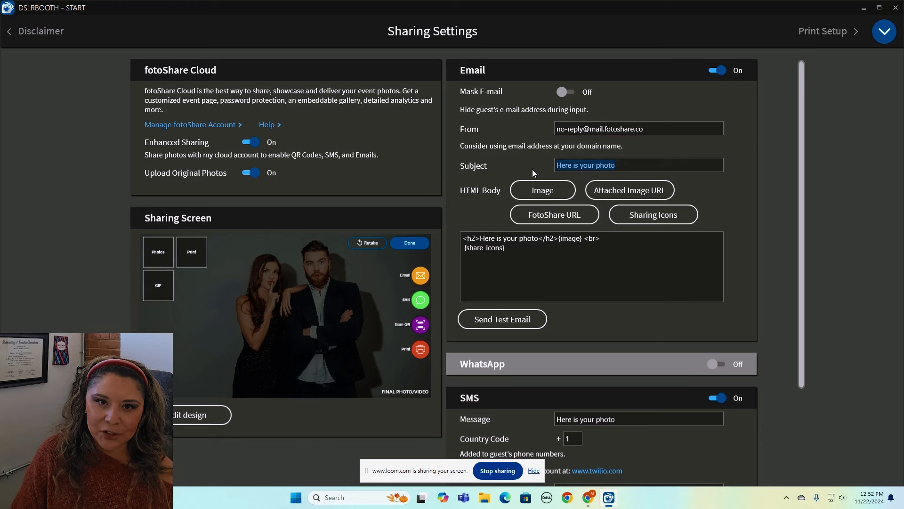
{"action": "left_click", "coordinate": [628, 163]}
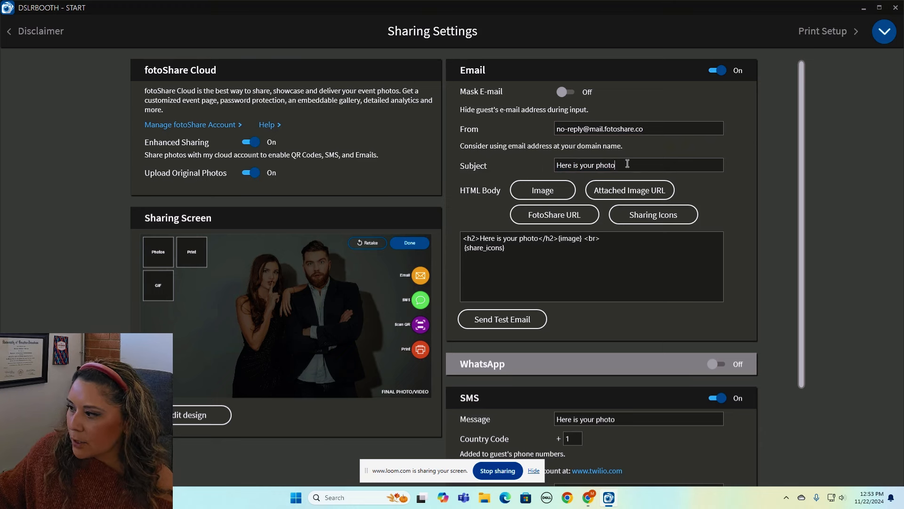
Append a booking invitation with the contact phone number and website eventpartyco.com to the email heading.
{"action": "left_click", "coordinate": [538, 238]}
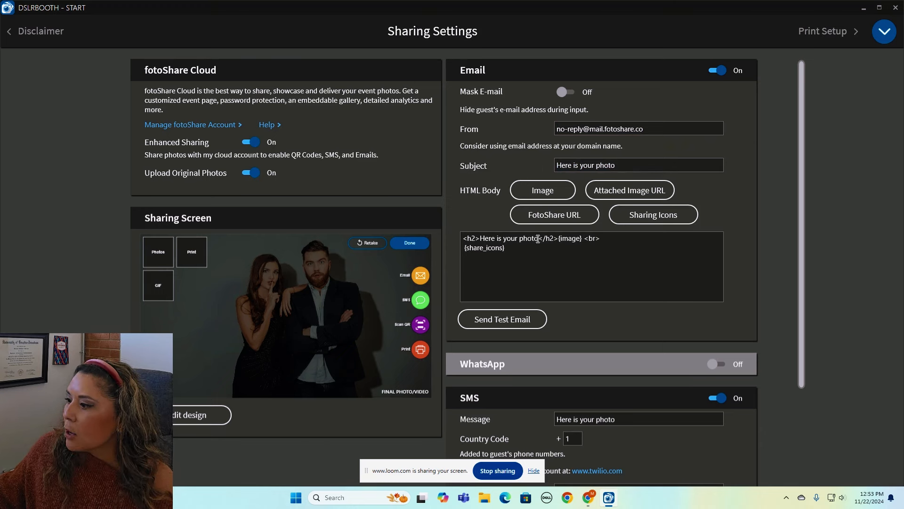
{"action": "type", "text": "."}
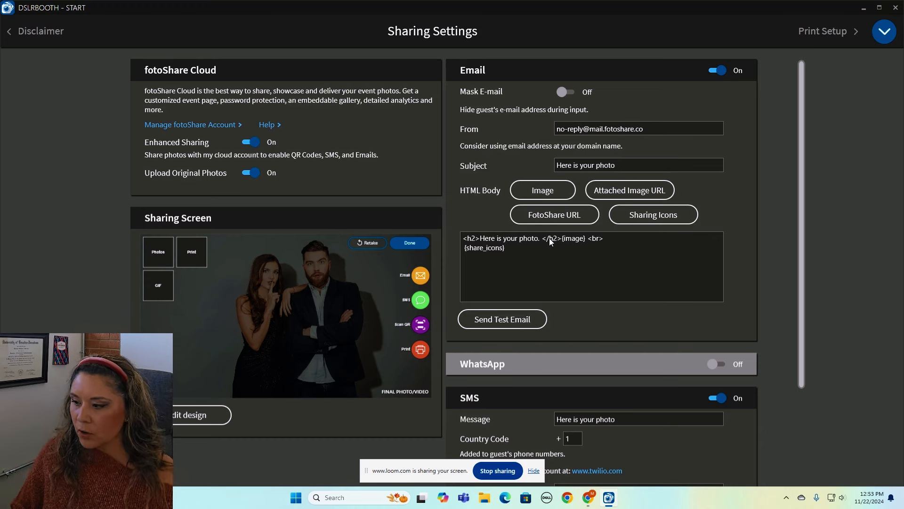
{"action": "type", "text": "For your ne"}
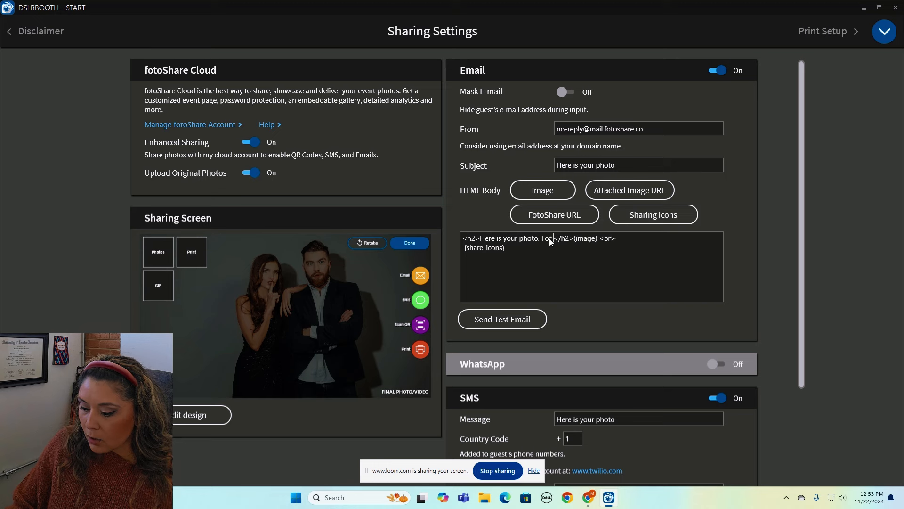
{"action": "type", "text": "xt booking "}
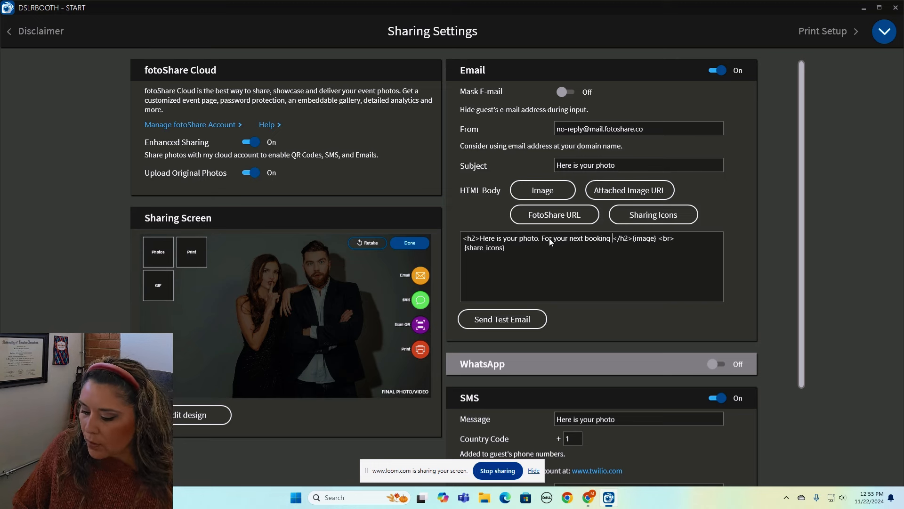
{"action": "type", "text": "give us "}
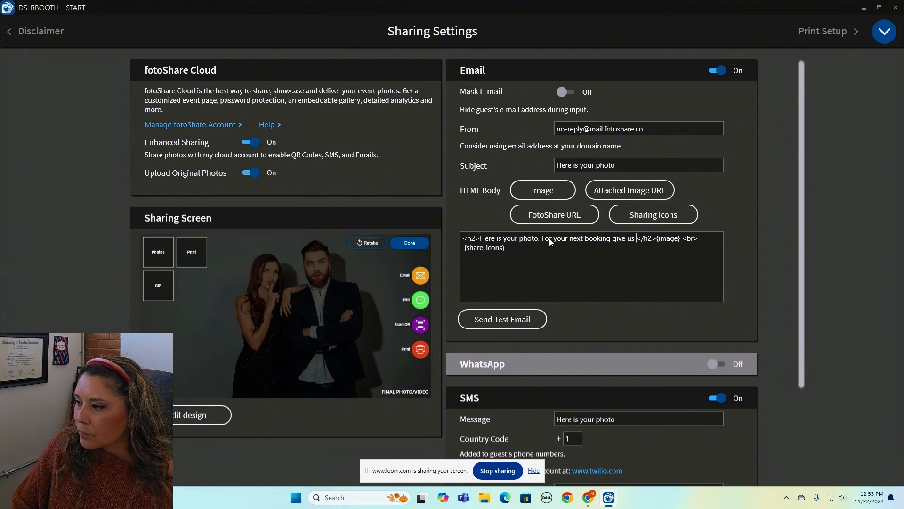
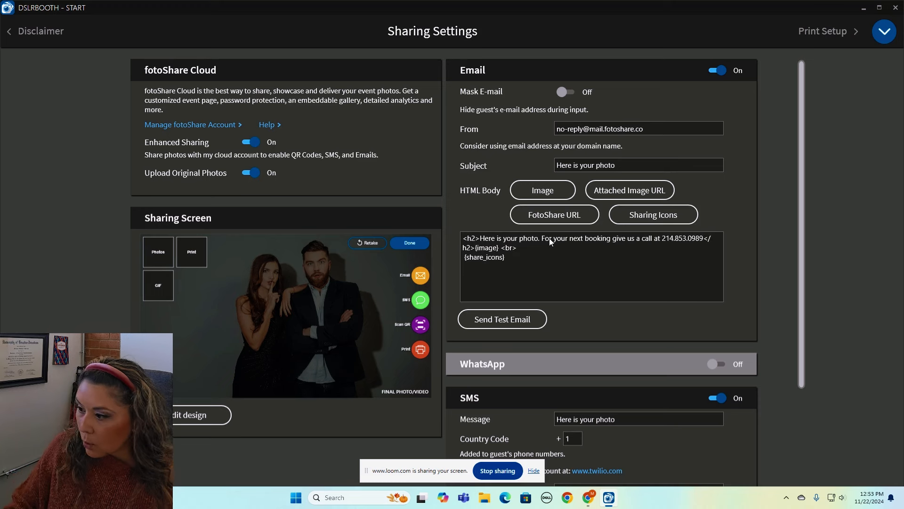
{"action": "type", "text": " or visit us at "}
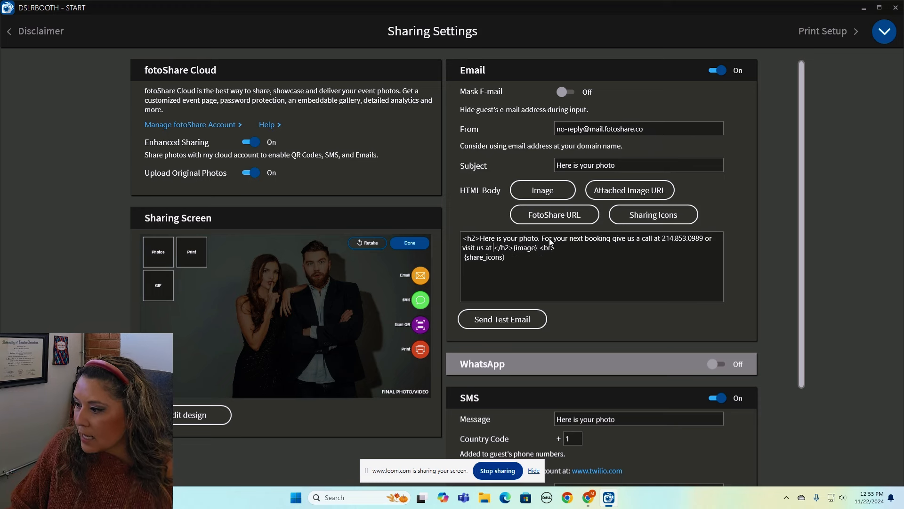
{"action": "type", "text": "even"}
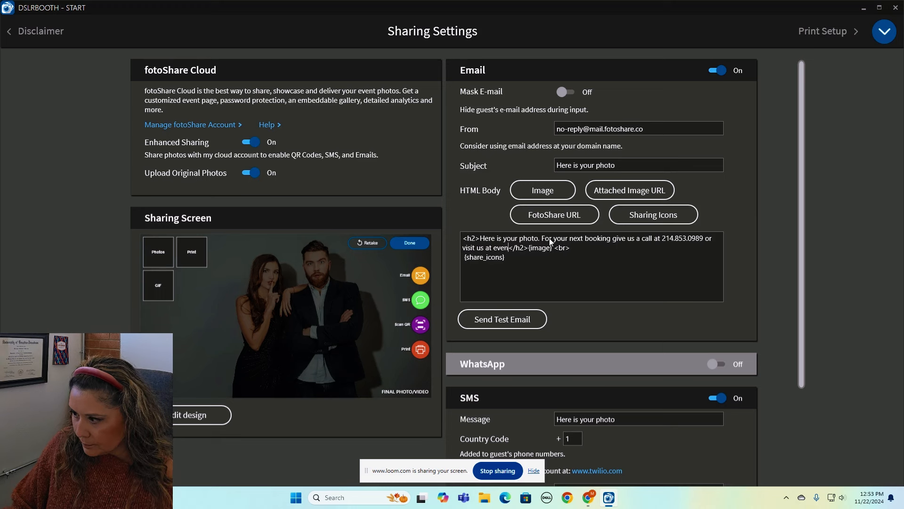
{"action": "type", "text": "toart"}
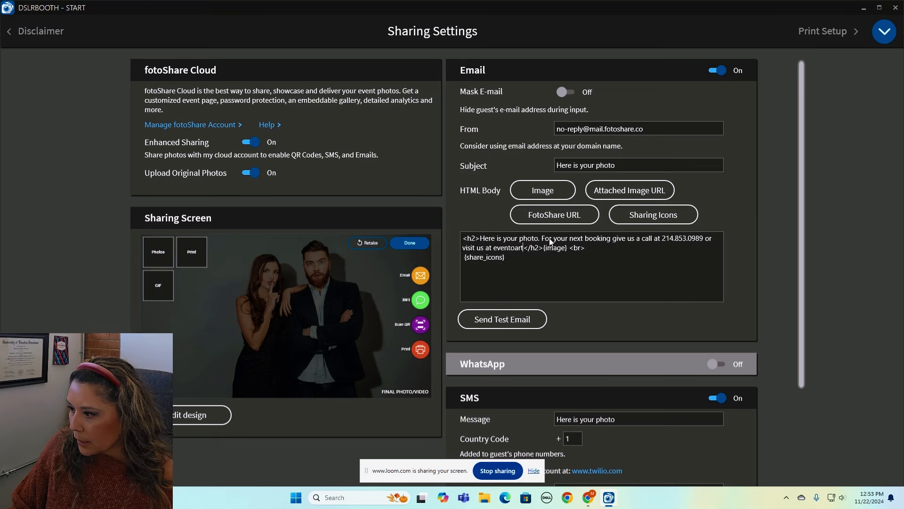
{"action": "key", "text": "BackSpace"}
{"action": "key", "text": "BackSpace"}
{"action": "key", "text": "BackSpace"}
{"action": "key", "text": "BackSpace"}
{"action": "type", "text": "party"}
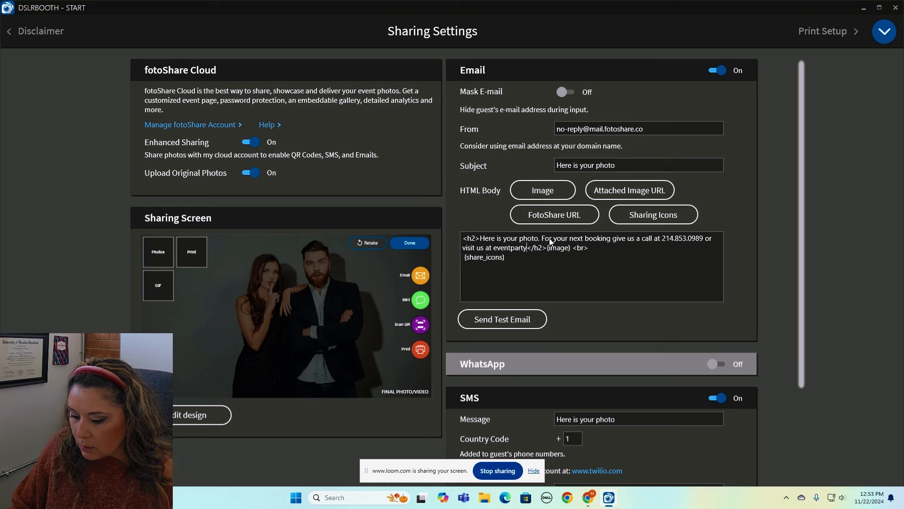
{"action": "type", "text": "co.c"}
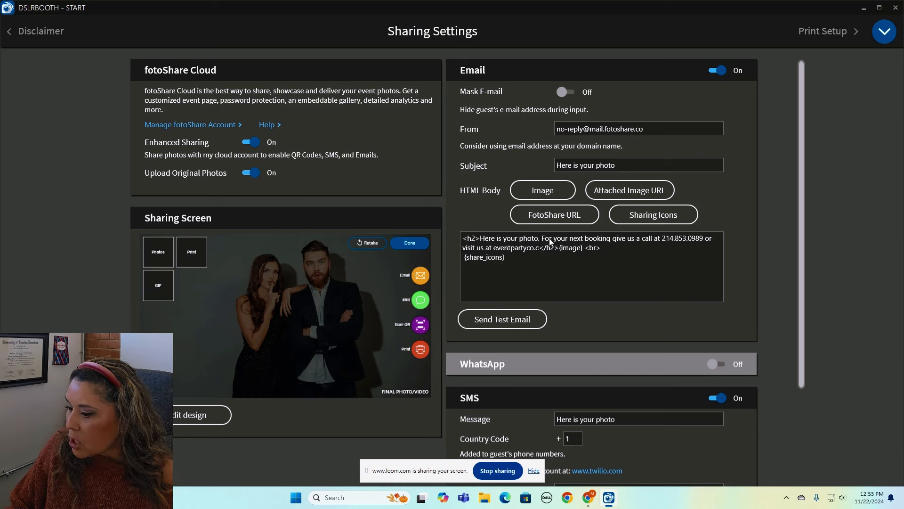
{"action": "type", "text": "om"}
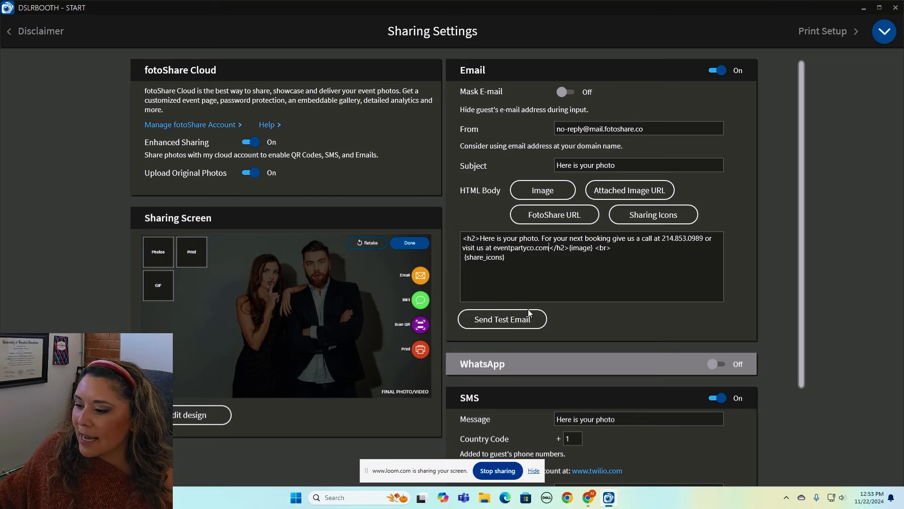
{"action": "scroll", "coordinate": [796, 300], "scroll_direction": "down", "scroll_amount": 3}
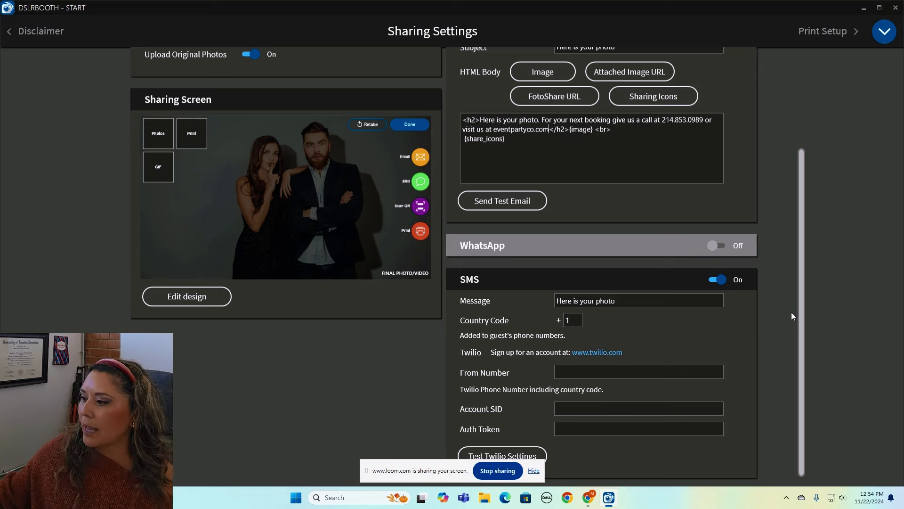
{"action": "left_click", "coordinate": [628, 304]}
{"action": "left_click_drag", "start_coordinate": [628, 305], "coordinate": [550, 315]}
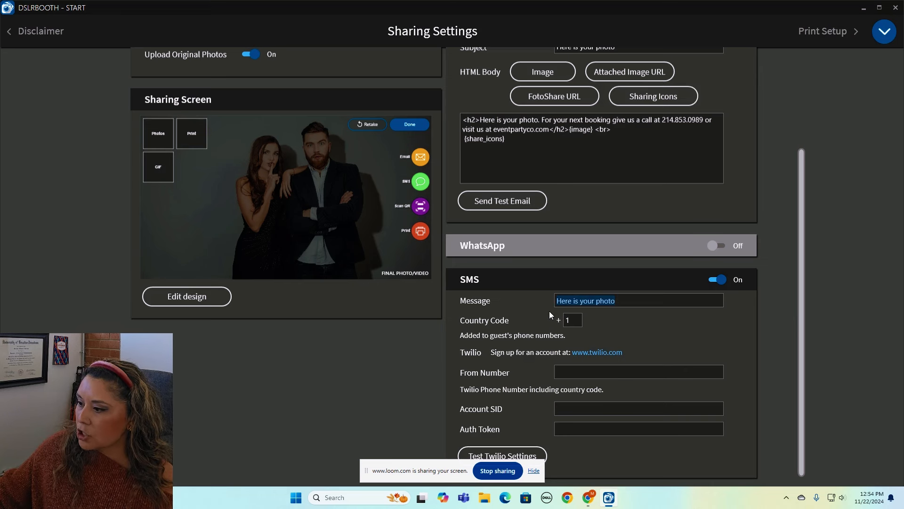
{"action": "double_click", "coordinate": [571, 320]}
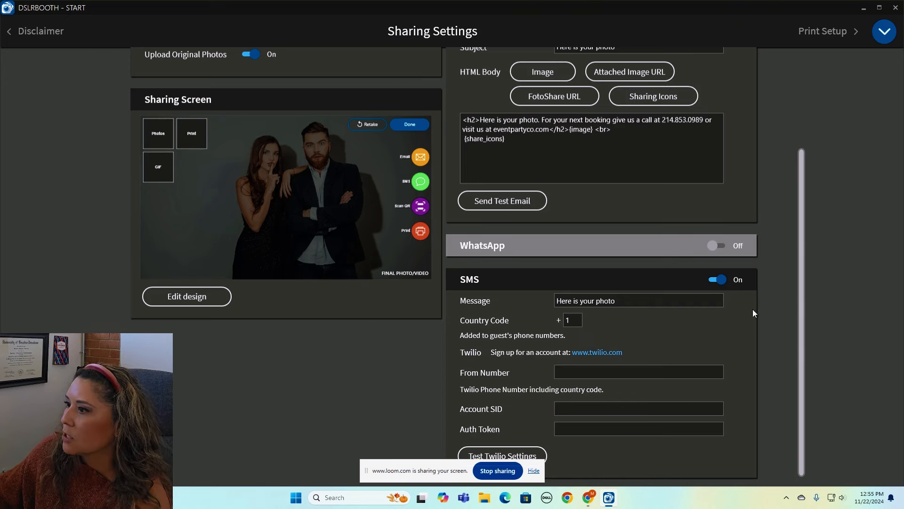
Open Print Setup and switch 'Print automatically' to Off.
{"action": "left_click", "coordinate": [884, 32]}
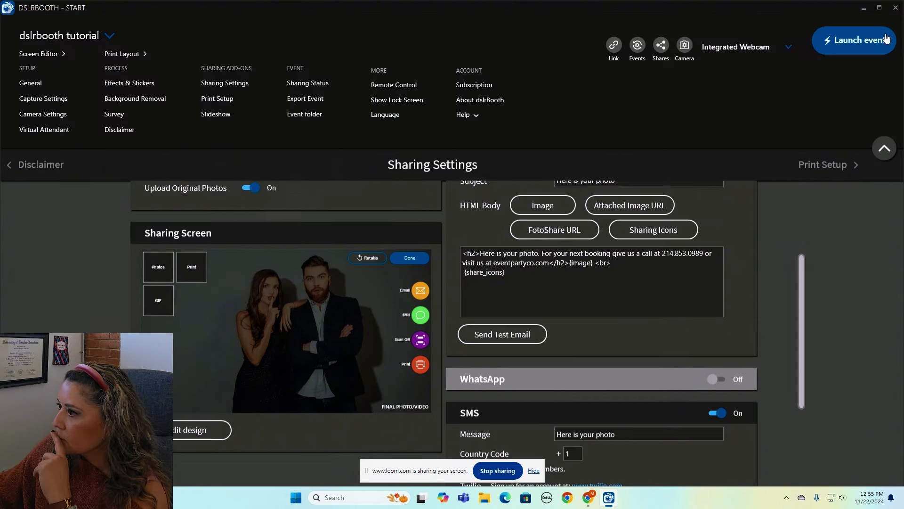
{"action": "left_click", "coordinate": [219, 100]}
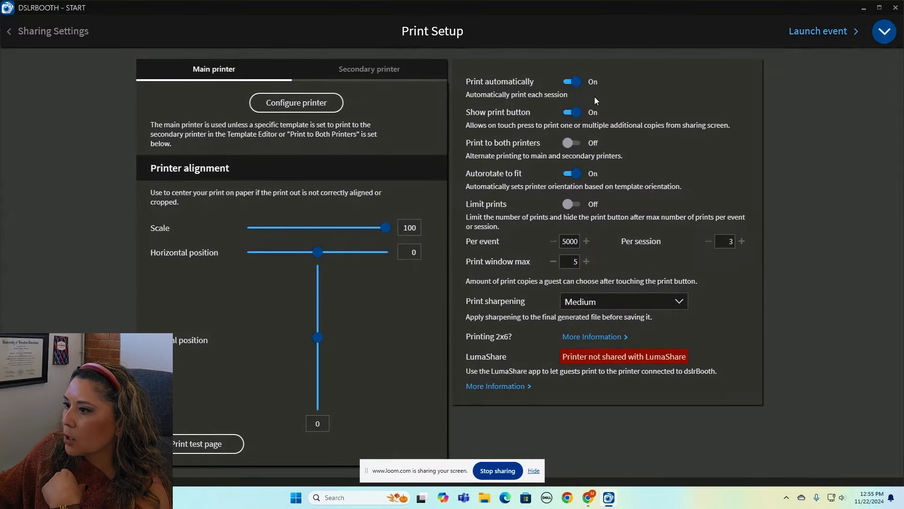
{"action": "left_click", "coordinate": [577, 87]}
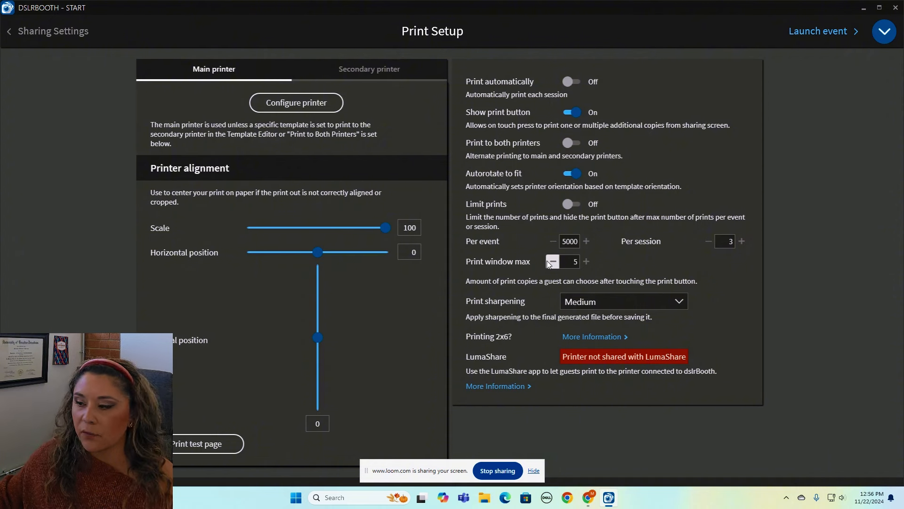
Keep print sharpening at Medium and expand the settings navigation menu.
{"action": "left_click", "coordinate": [625, 305]}
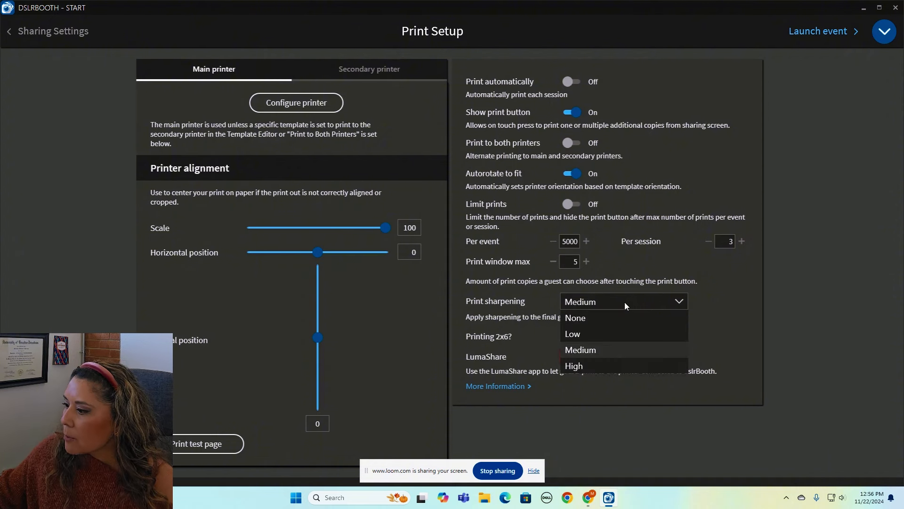
{"action": "left_click", "coordinate": [617, 351]}
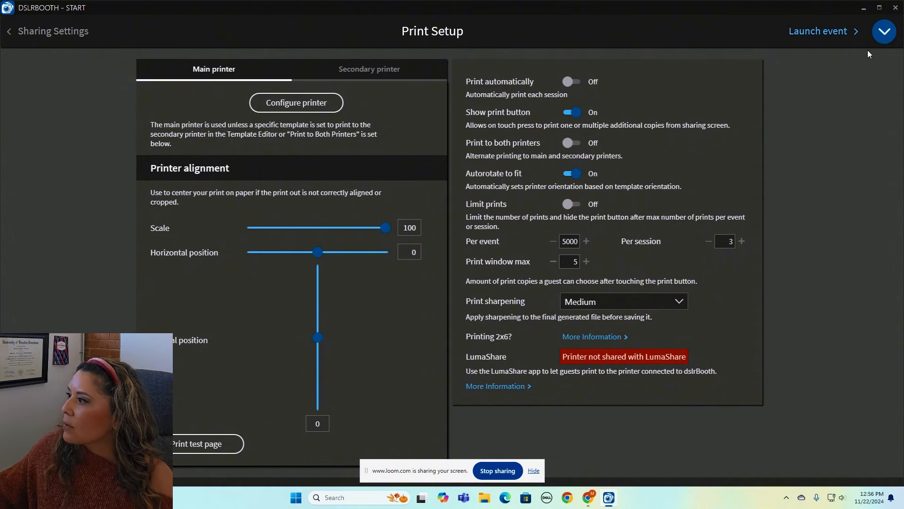
{"action": "left_click", "coordinate": [884, 32]}
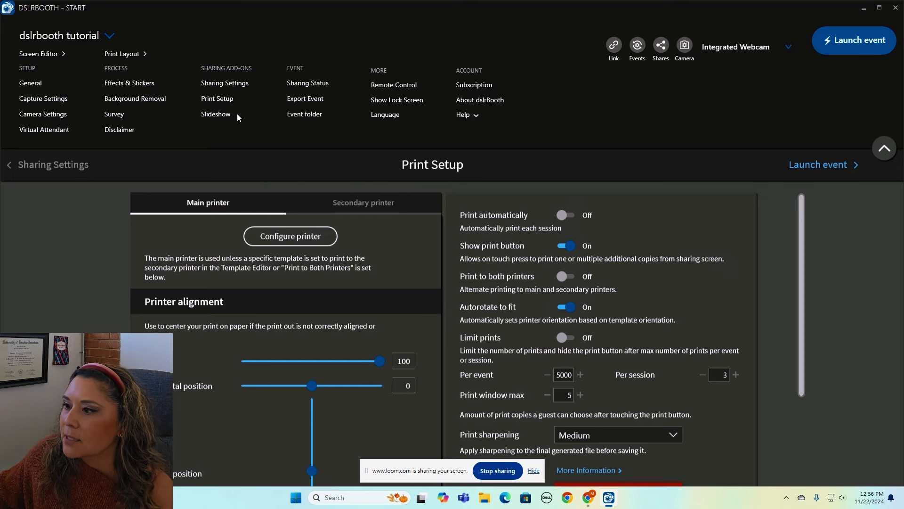
Check Sharing Status: 0 pending shares, up to date, 6 total uploads.
{"action": "left_click", "coordinate": [322, 85]}
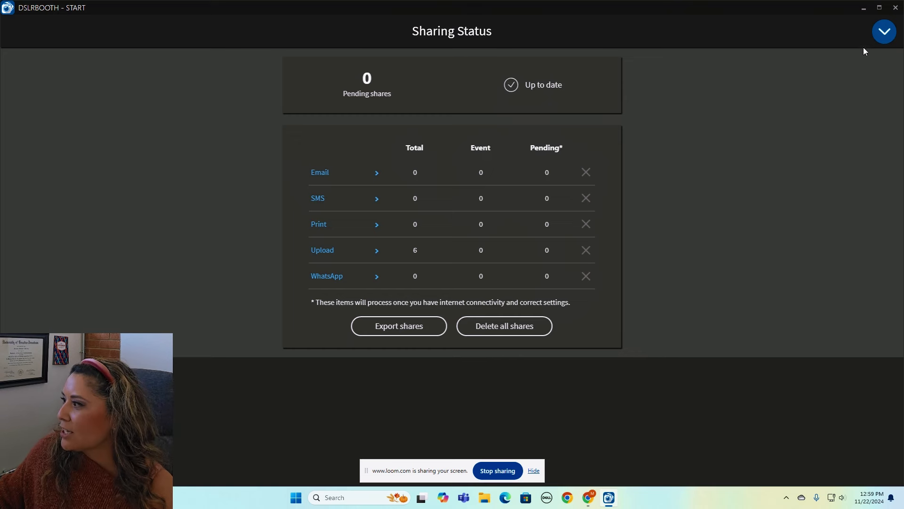
{"action": "left_click", "coordinate": [883, 32]}
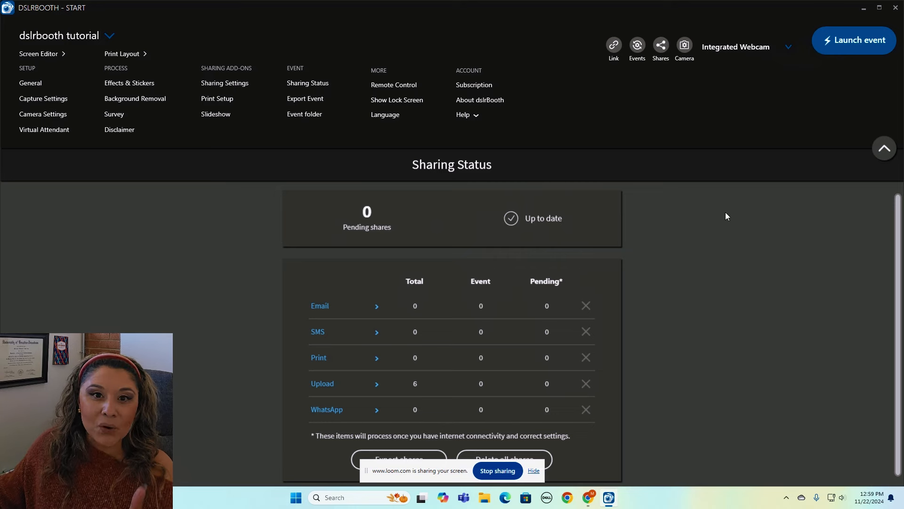
Launch the event and lock the booth on the full-screen Print/GIF/Boomerang start screen.
{"action": "left_click", "coordinate": [839, 42]}
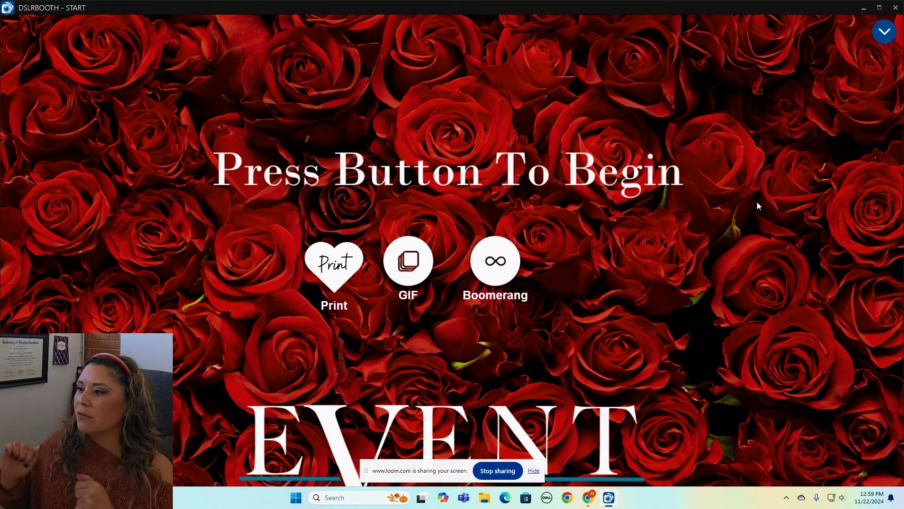
{"action": "left_click", "coordinate": [883, 33]}
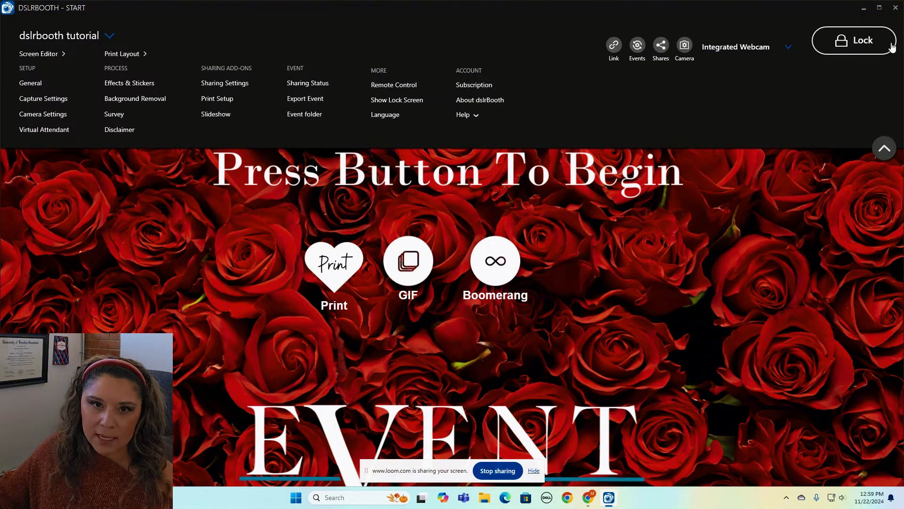
{"action": "left_click", "coordinate": [860, 43]}
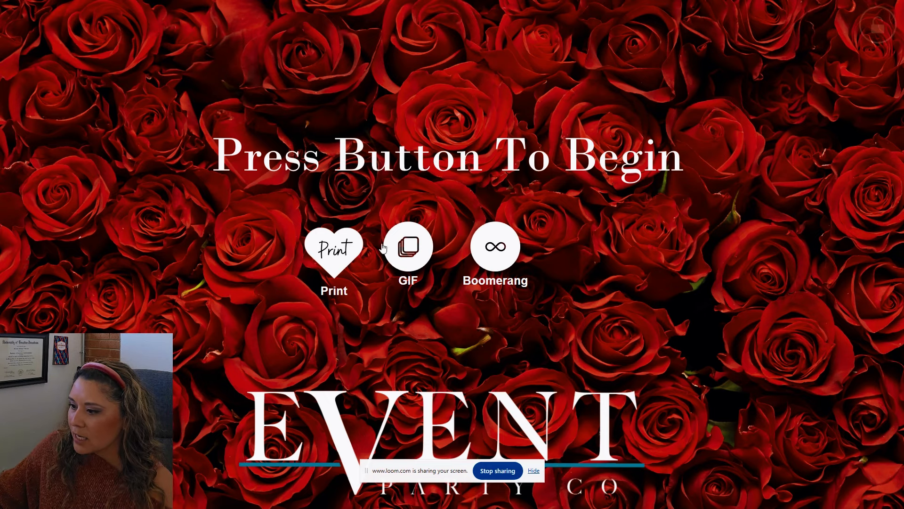
Capture a Print session photo and apply the high-contrast black-and-white effect.
{"action": "left_click", "coordinate": [340, 251]}
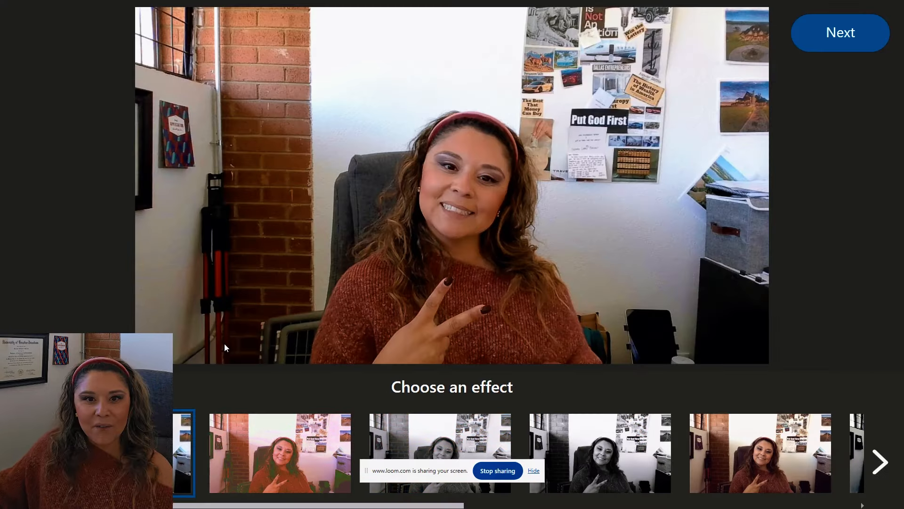
{"action": "left_click", "coordinate": [880, 461]}
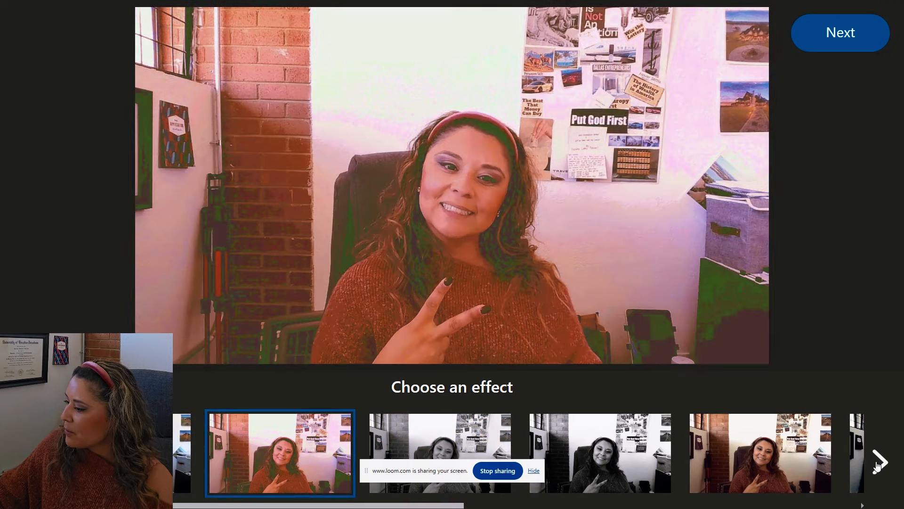
{"action": "left_click", "coordinate": [880, 462]}
{"action": "left_click", "coordinate": [881, 461]}
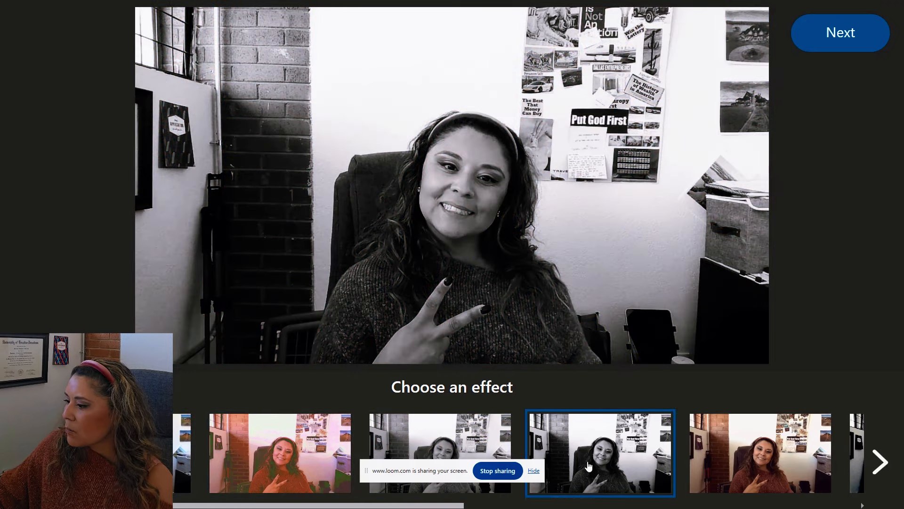
{"action": "left_click", "coordinate": [823, 45]}
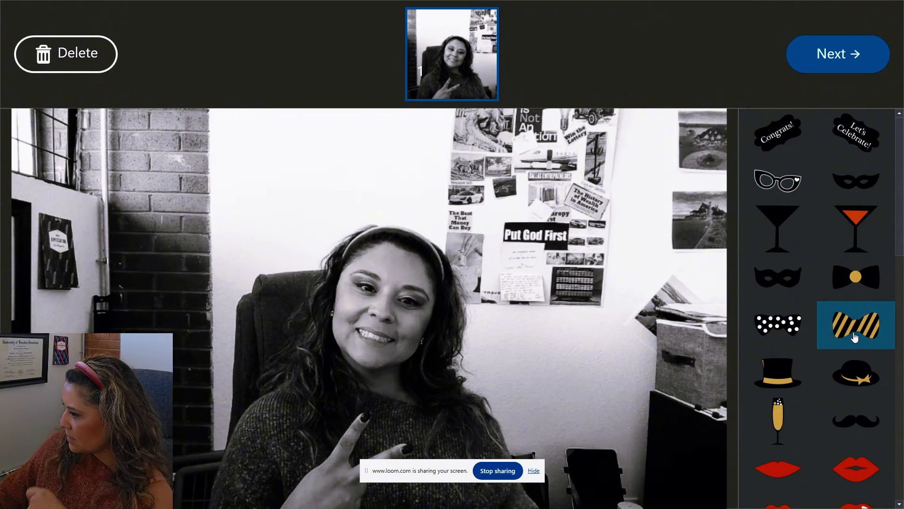
Place a shrunken top hat above her head and a small mustache under her nose.
{"action": "left_click", "coordinate": [782, 377]}
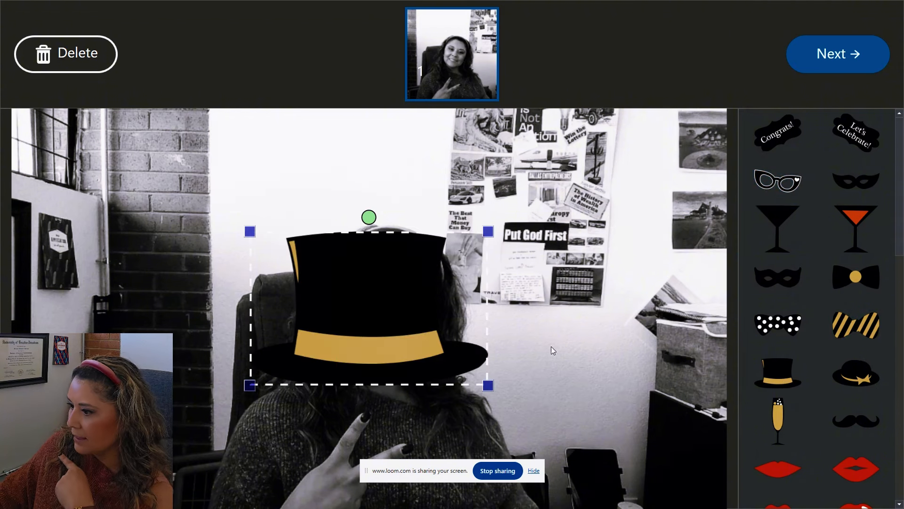
{"action": "left_click_drag", "start_coordinate": [488, 384], "coordinate": [385, 319]}
{"action": "left_click_drag", "start_coordinate": [320, 303], "coordinate": [387, 233]}
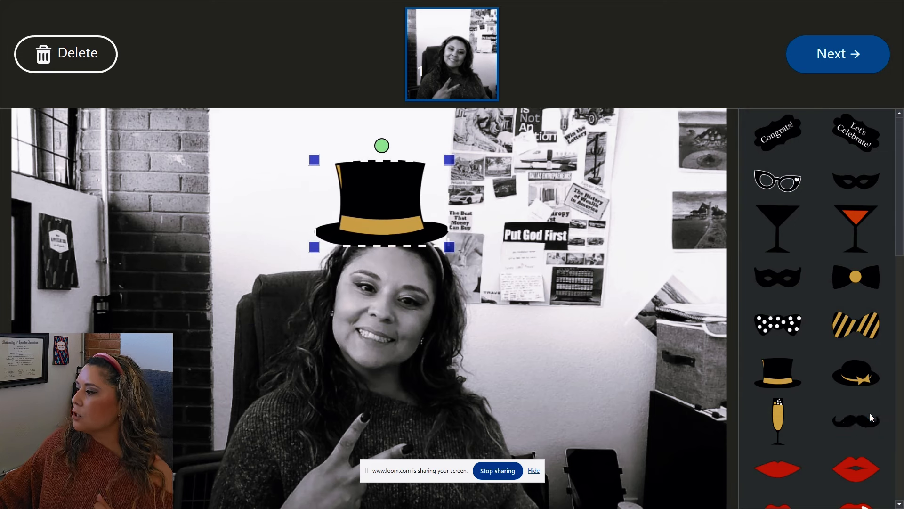
{"action": "left_click", "coordinate": [858, 426]}
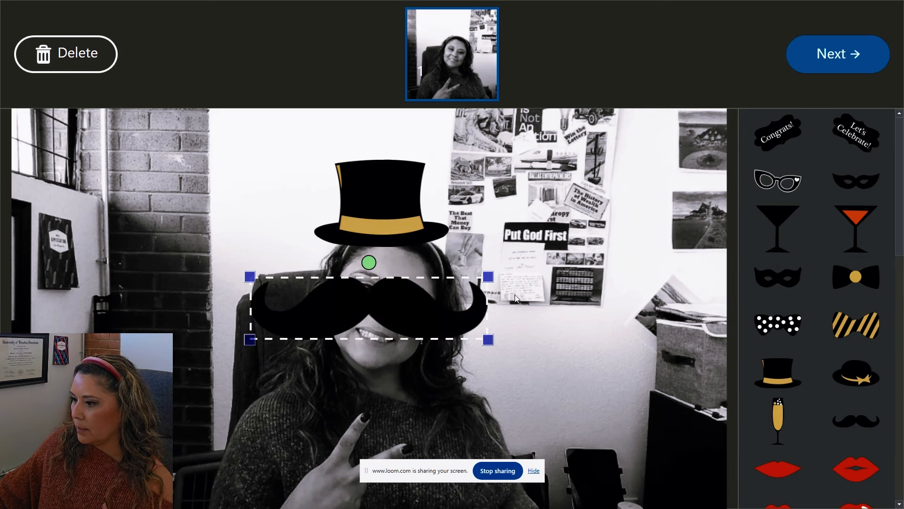
{"action": "left_click_drag", "start_coordinate": [488, 277], "coordinate": [388, 311]}
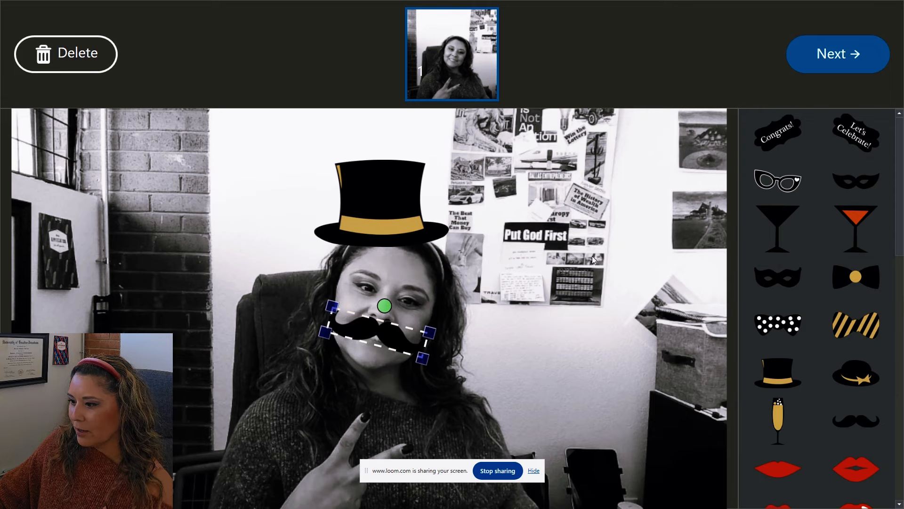
{"action": "left_click", "coordinate": [826, 66]}
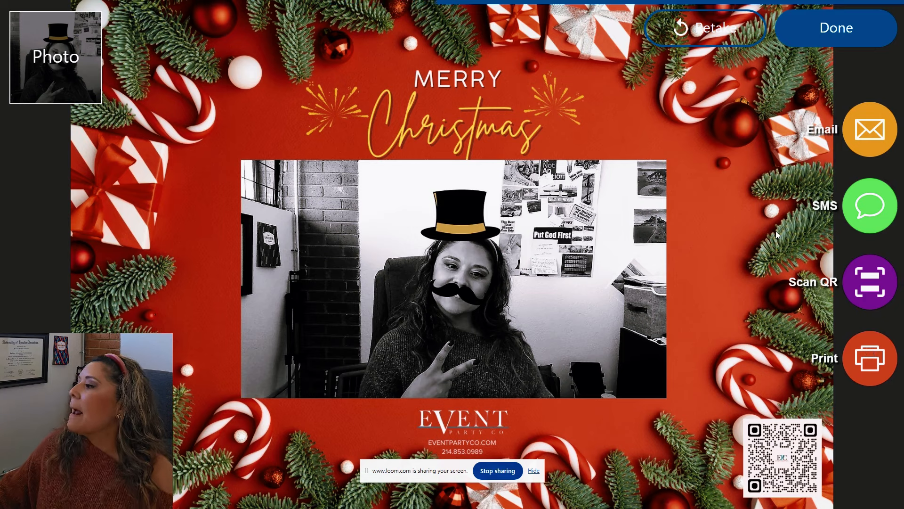
Try sending the Christmas-framed photo by SMS, which warns that SMS settings are not configured.
{"action": "left_click", "coordinate": [883, 209]}
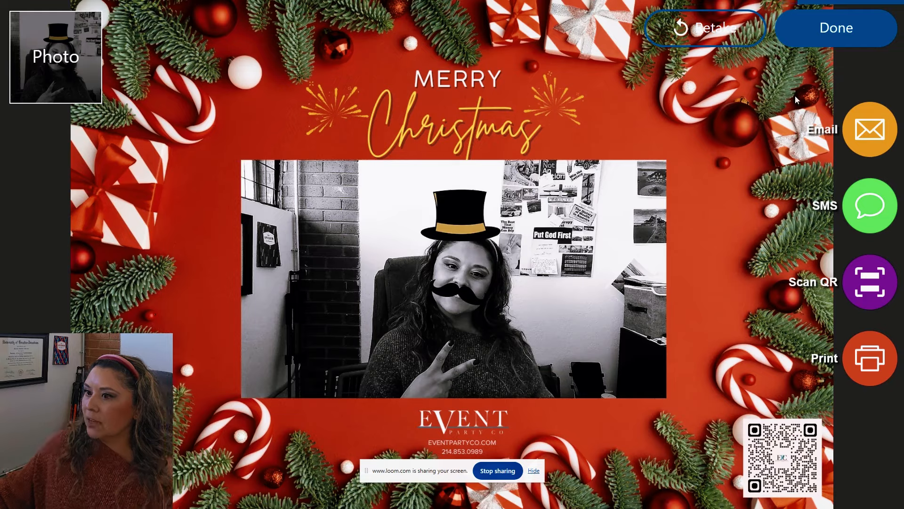
{"action": "left_click", "coordinate": [863, 196]}
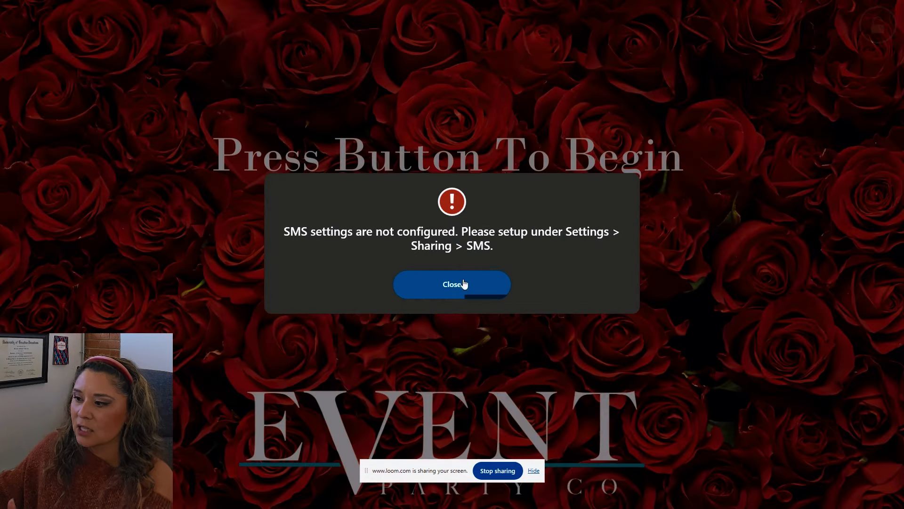
Close the SMS-not-configured warning and call up the security PIN screen from the top-right corner.
{"action": "left_click", "coordinate": [466, 285]}
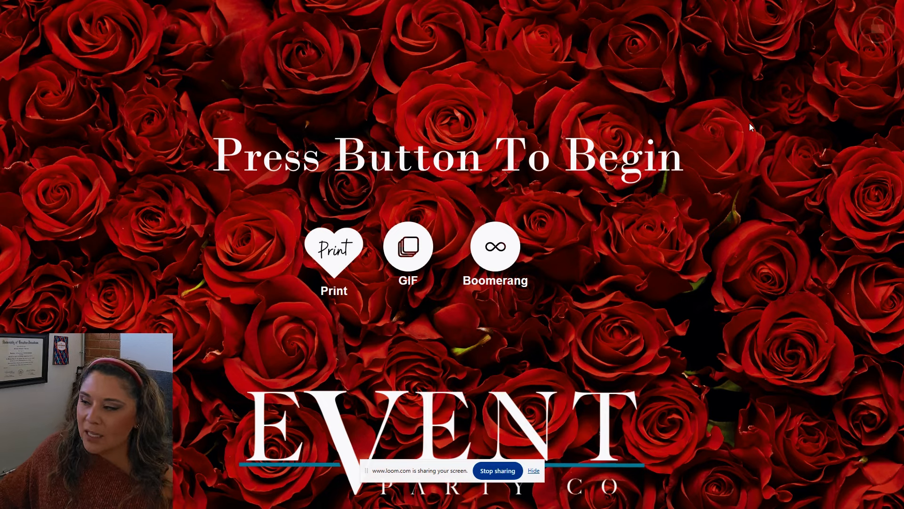
{"action": "left_click", "coordinate": [877, 21]}
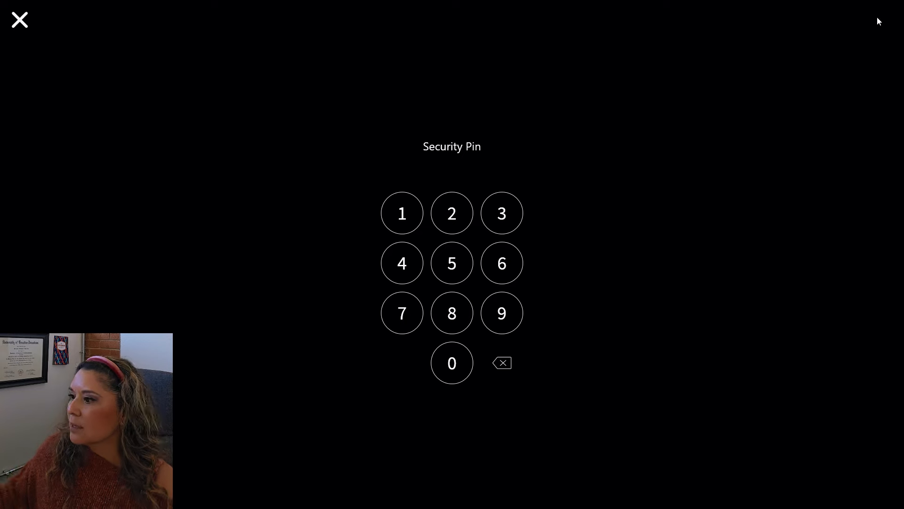
Reopen the PIN prompt and enter the four-digit security PIN to exit guest mode.
{"action": "left_click", "coordinate": [23, 27]}
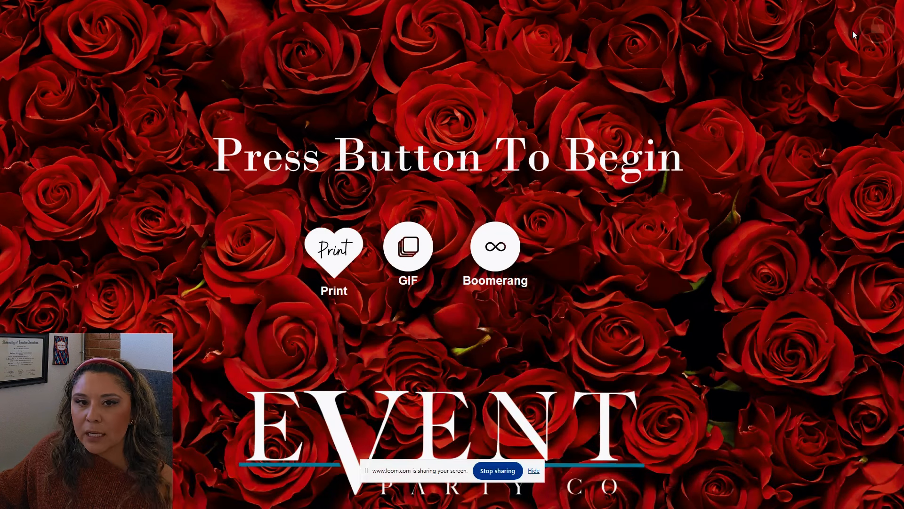
{"action": "left_click", "coordinate": [879, 36]}
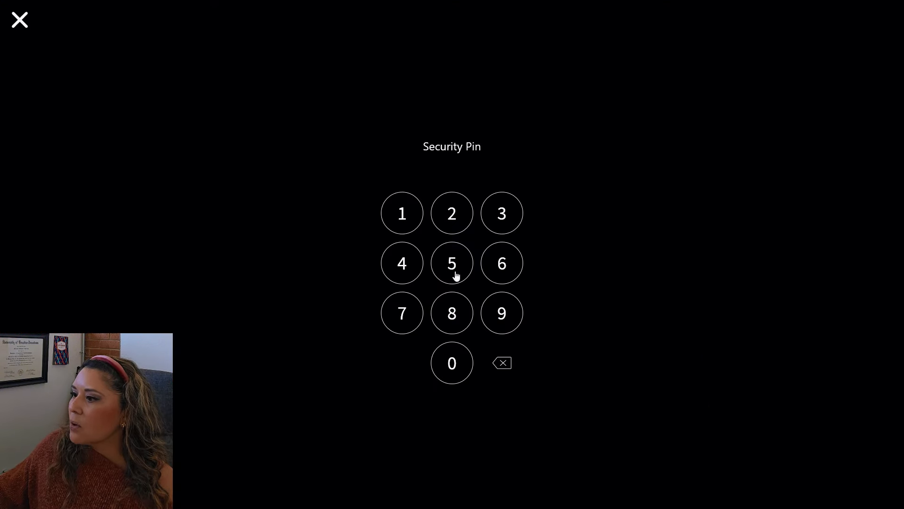
{"action": "left_click", "coordinate": [413, 222]}
{"action": "left_click", "coordinate": [452, 217]}
{"action": "left_click", "coordinate": [485, 216]}
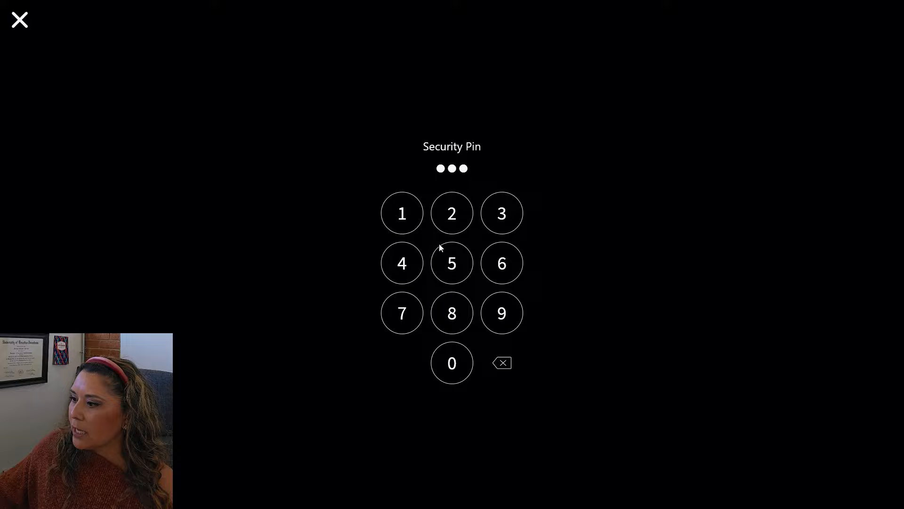
{"action": "left_click", "coordinate": [412, 264]}
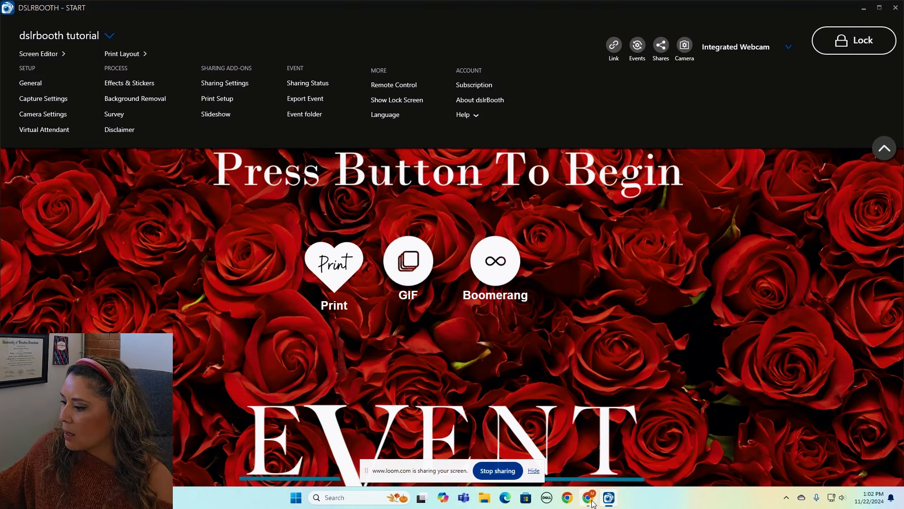
Bring Chrome forward and log in to the fotoshare.co admin account with the autofilled credentials.
{"action": "mouse_move", "coordinate": [588, 498]}
{"action": "left_click", "coordinate": [485, 447]}
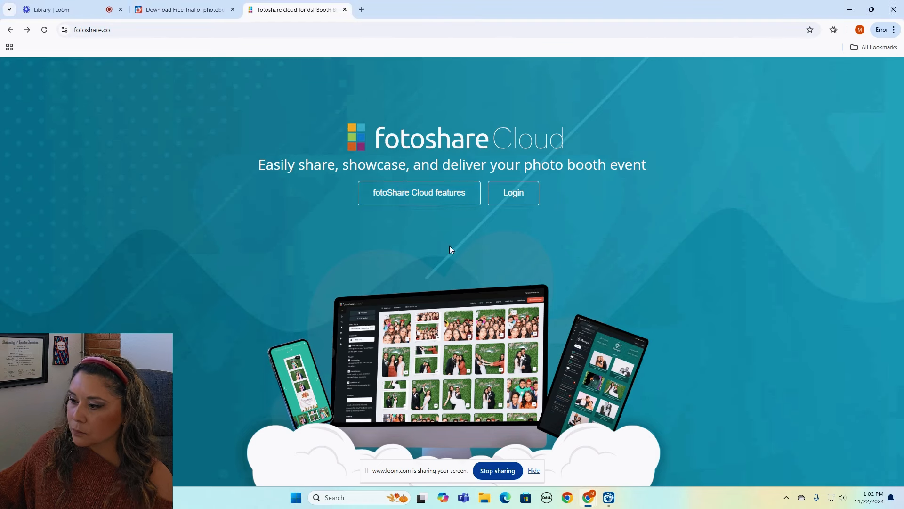
{"action": "left_click", "coordinate": [506, 195]}
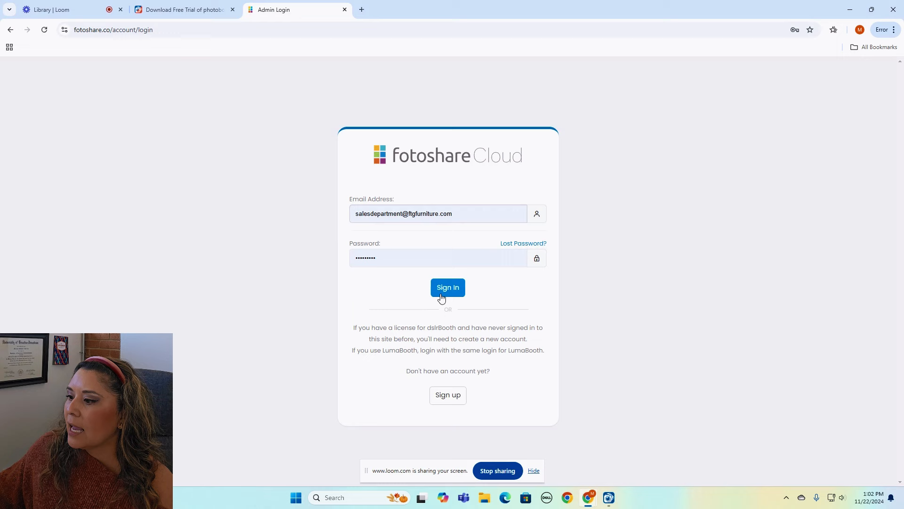
{"action": "left_click", "coordinate": [442, 296]}
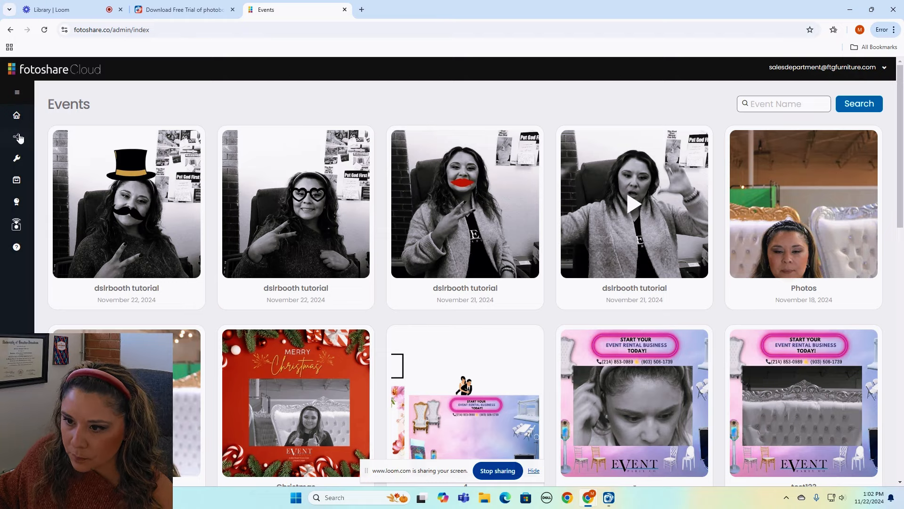
Scan the email and SMS sends in Shares from Apps, download Admin.csv, then go Home.
{"action": "left_click", "coordinate": [17, 137]}
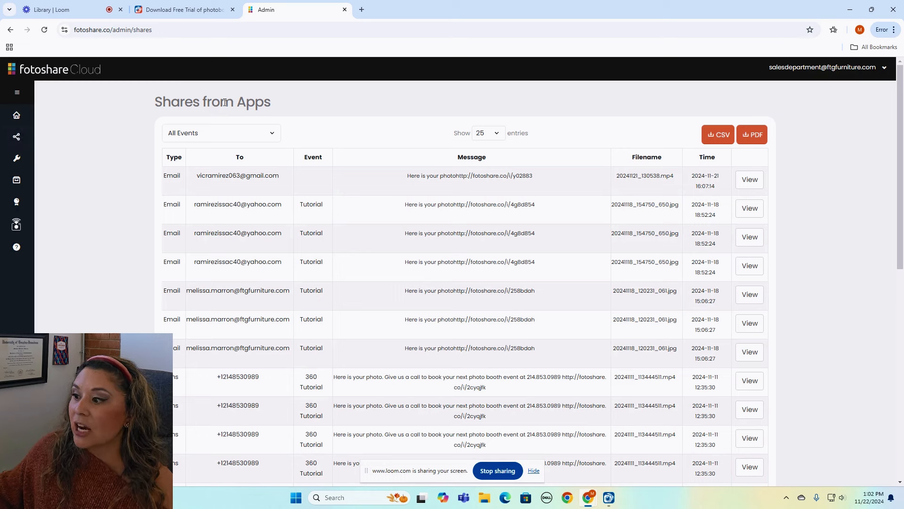
{"action": "scroll", "coordinate": [471, 250], "scroll_direction": "down", "scroll_amount": 10}
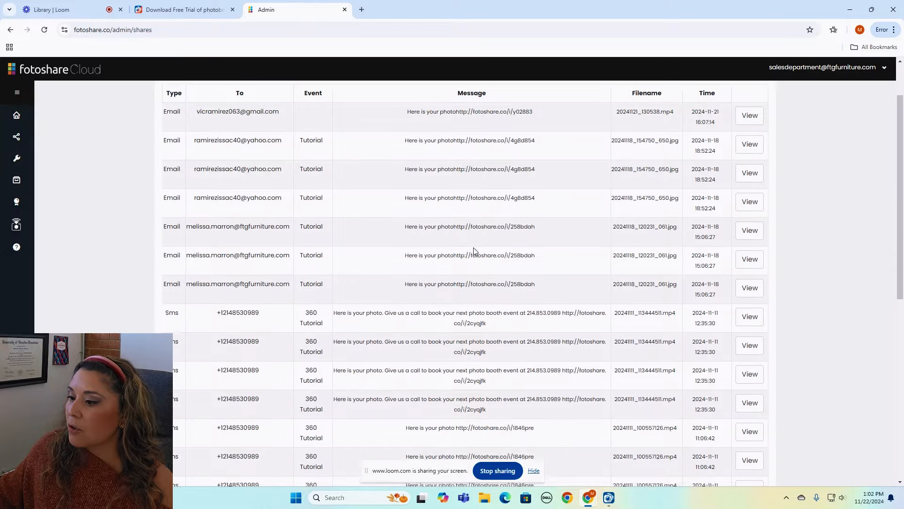
{"action": "scroll", "coordinate": [481, 267], "scroll_direction": "up", "scroll_amount": 10}
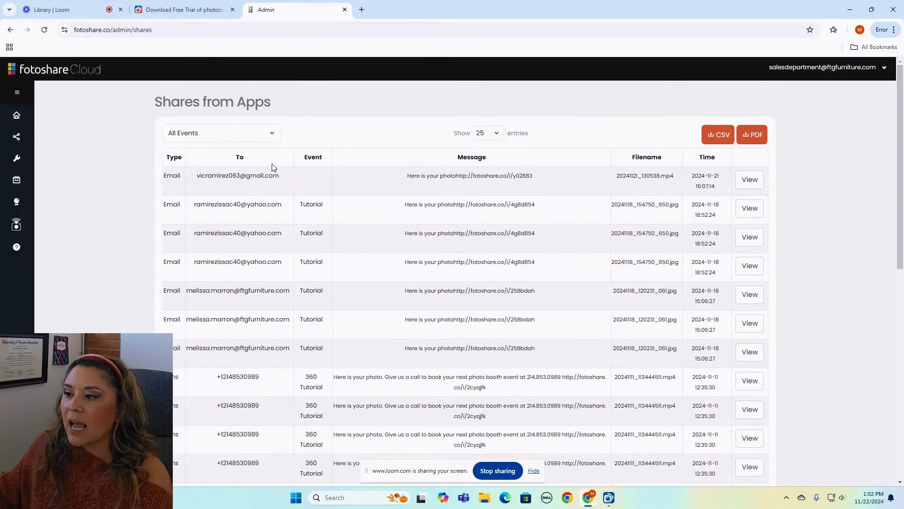
{"action": "left_click", "coordinate": [722, 136]}
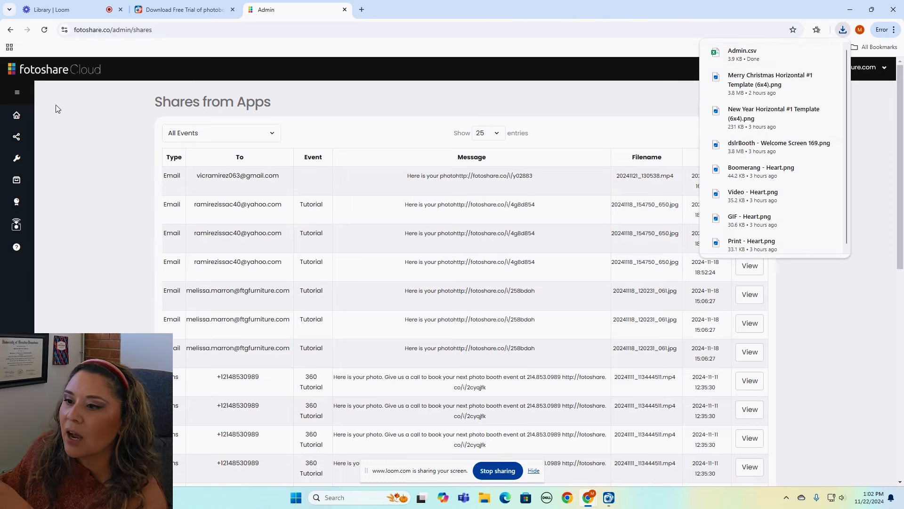
{"action": "left_click", "coordinate": [17, 118]}
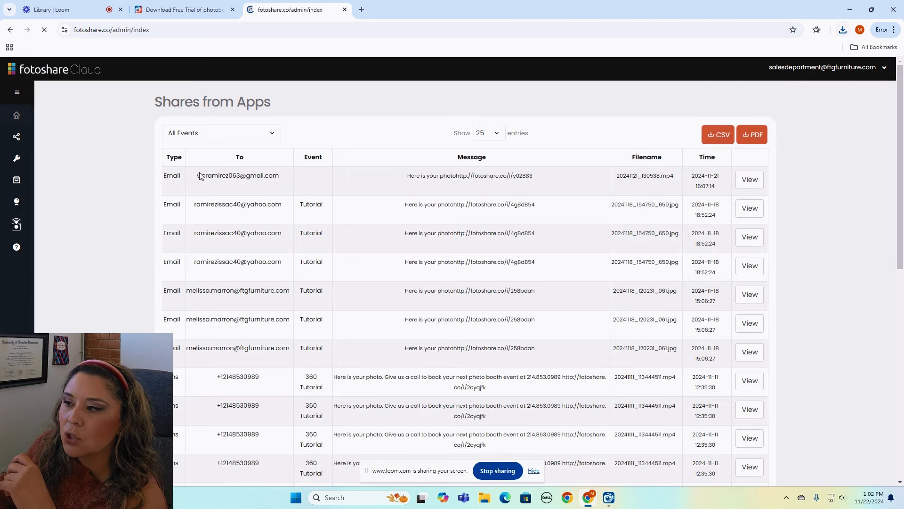